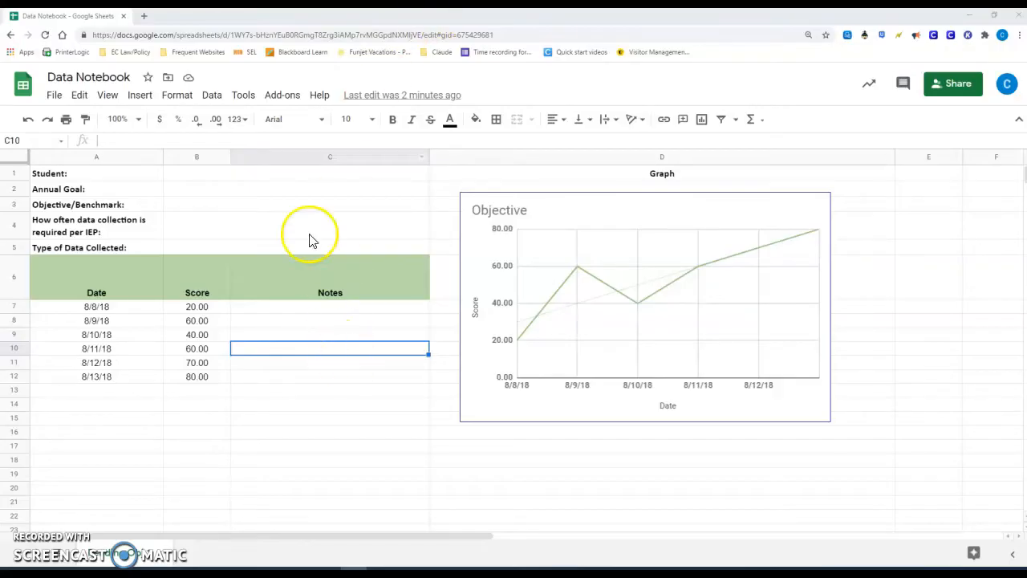
- Look up the student's name on the first page of IEP Training Document.pdf in Acrobat, and return to the Data Notebook spreadsheet
left_click(111, 77)
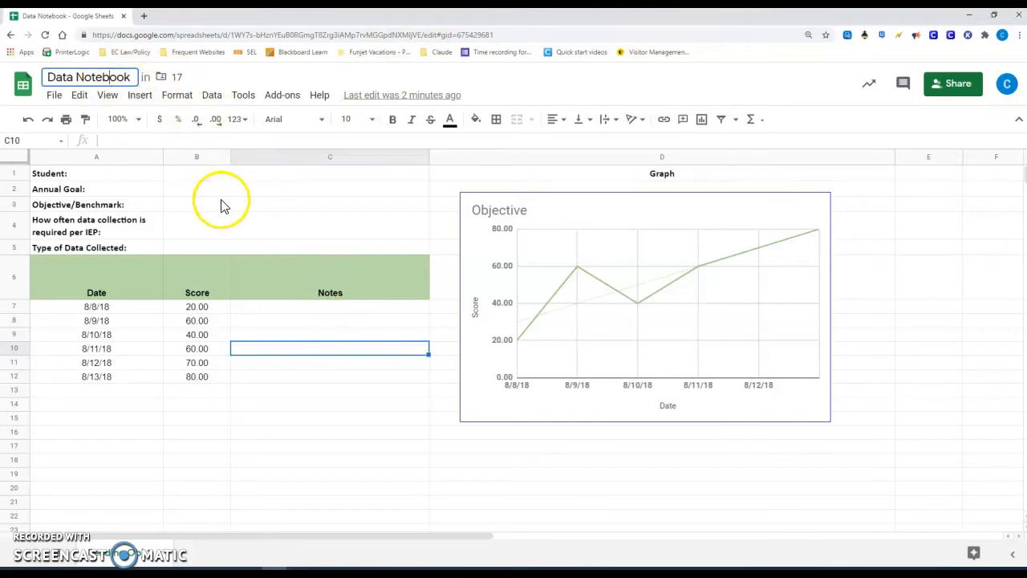
mouse_move(327, 568)
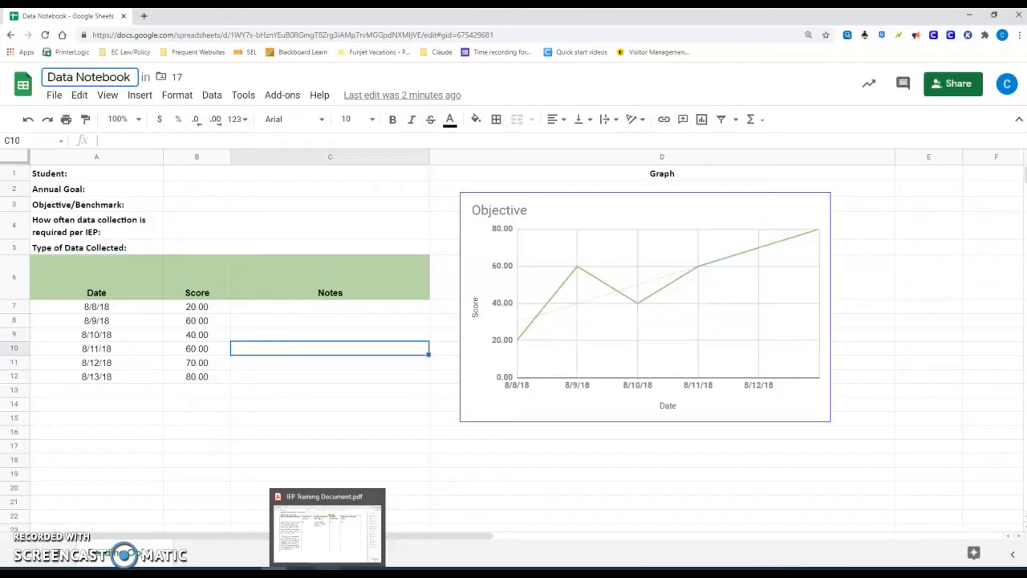
left_click(340, 529)
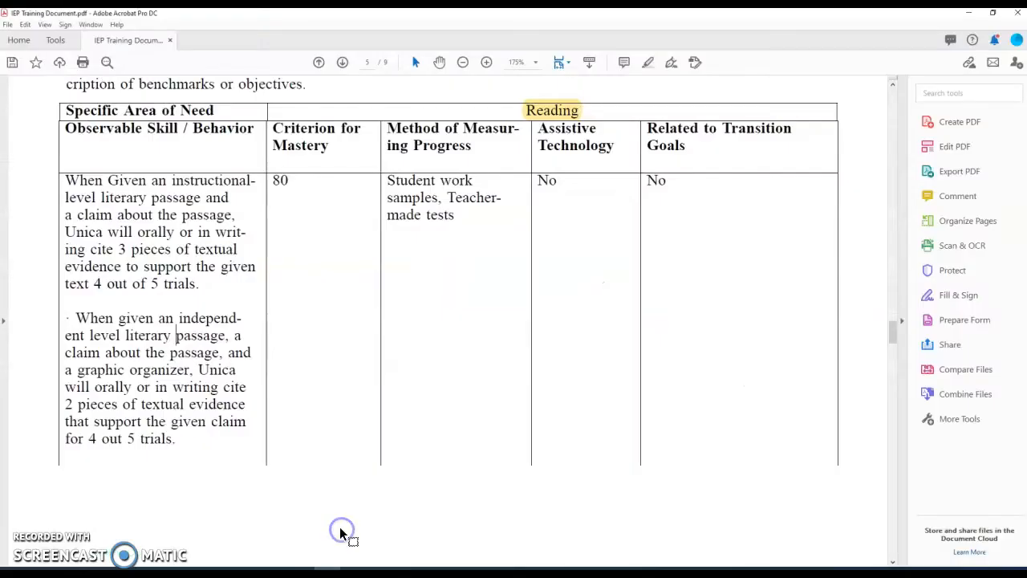
scroll(470, 289, "up", 3)
scroll(469, 289, "up", 10)
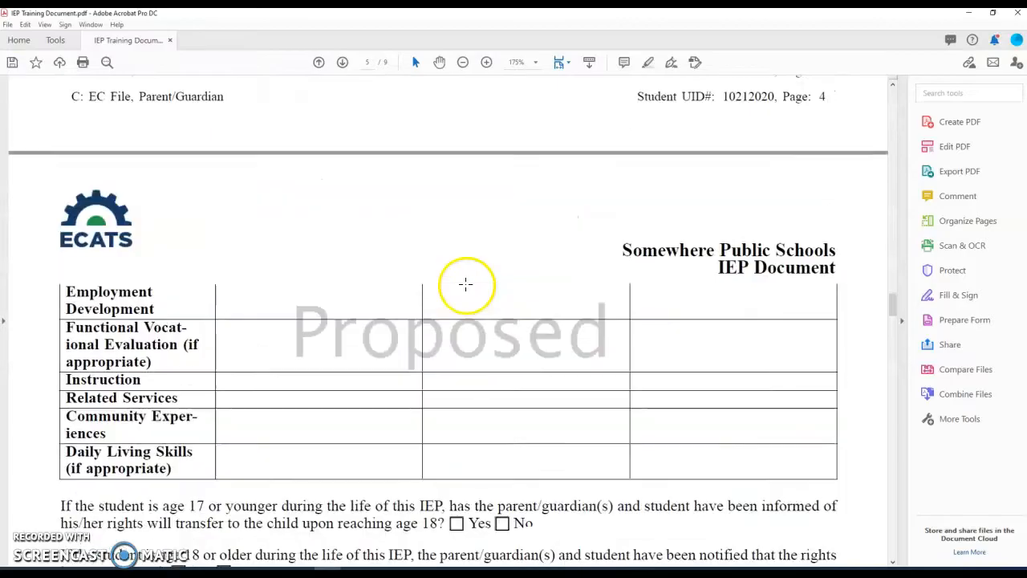
left_click_drag(894, 297, 883, 104)
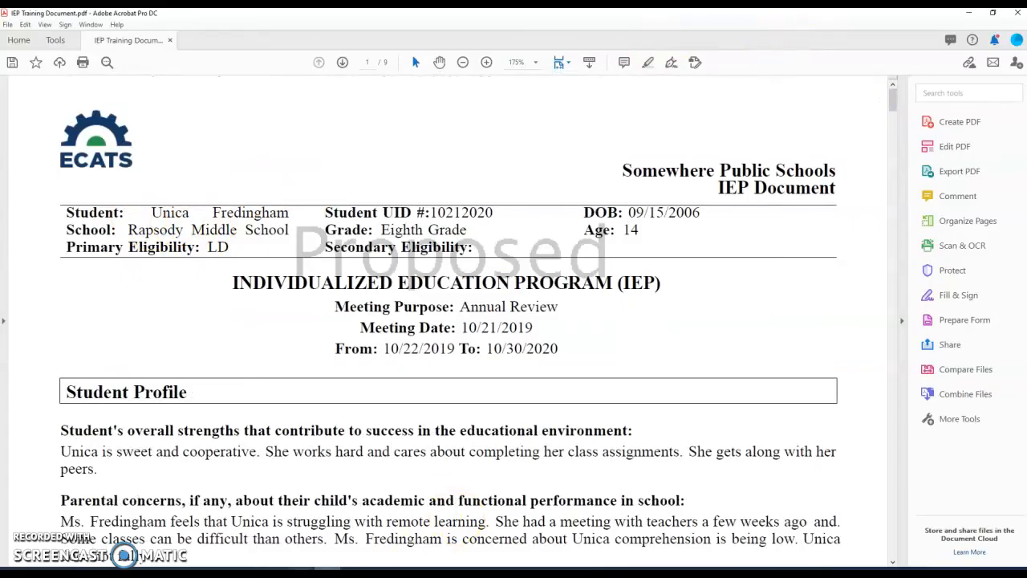
left_click(274, 572)
left_click(344, 531)
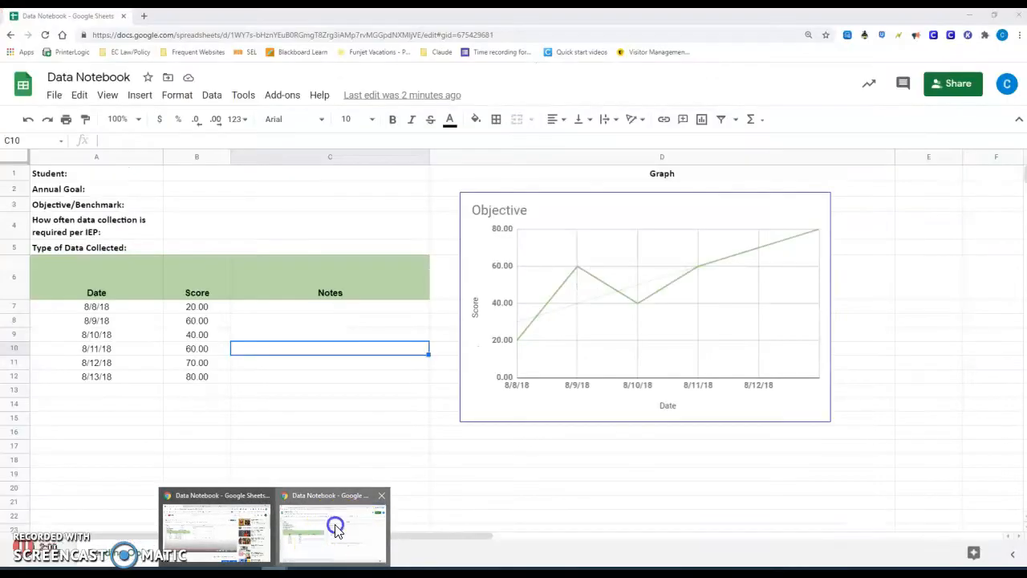
- Rename the spreadsheet by adding the student's first initial with a period and last name before "Data Notebook"
left_click(198, 183)
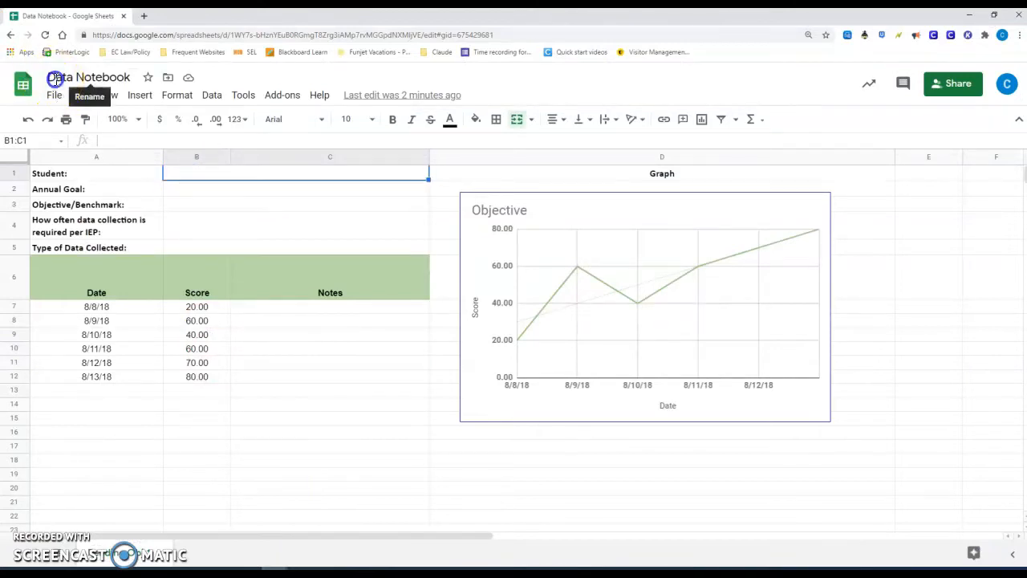
left_click(54, 81)
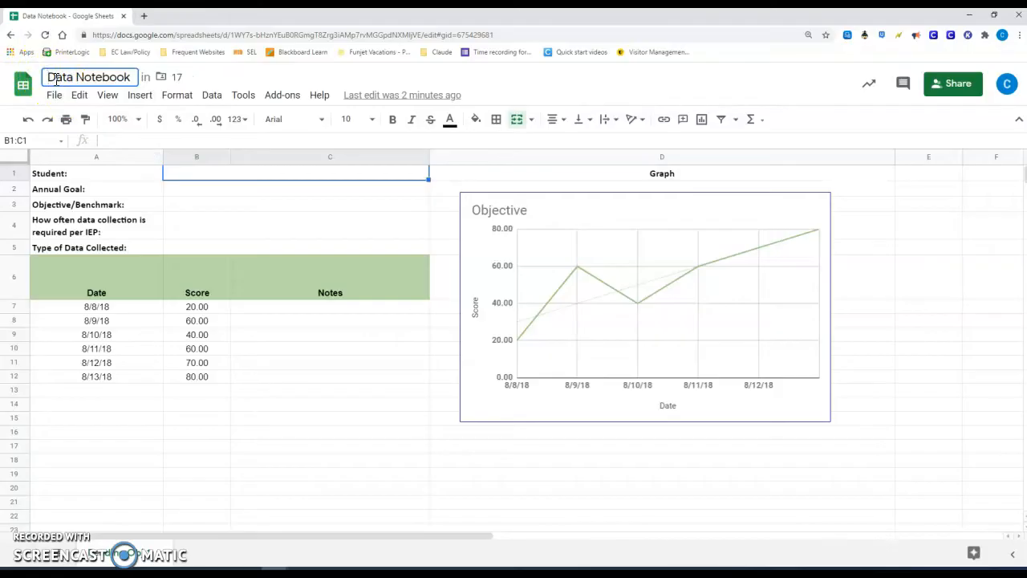
type("U F")
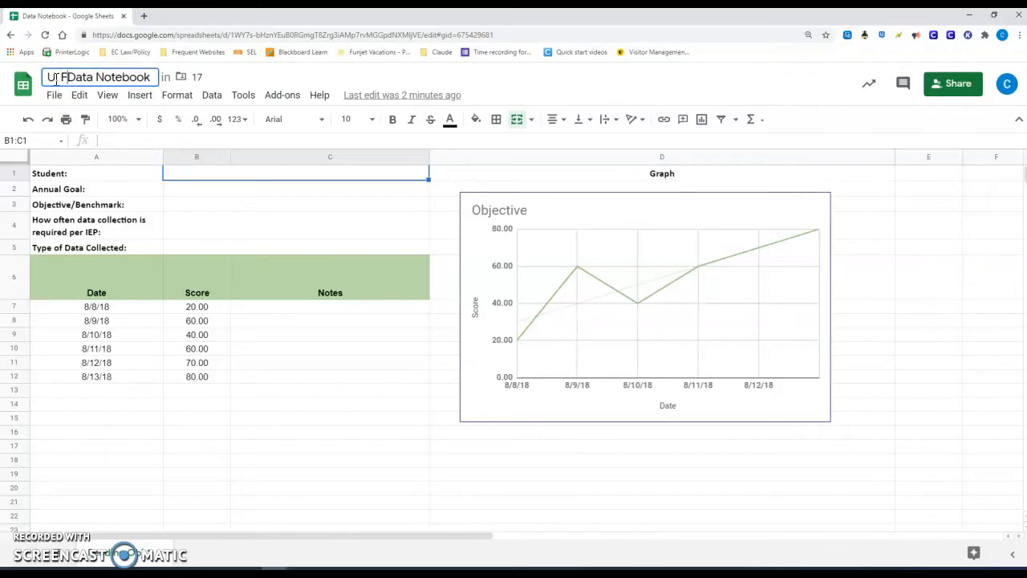
type("reding")
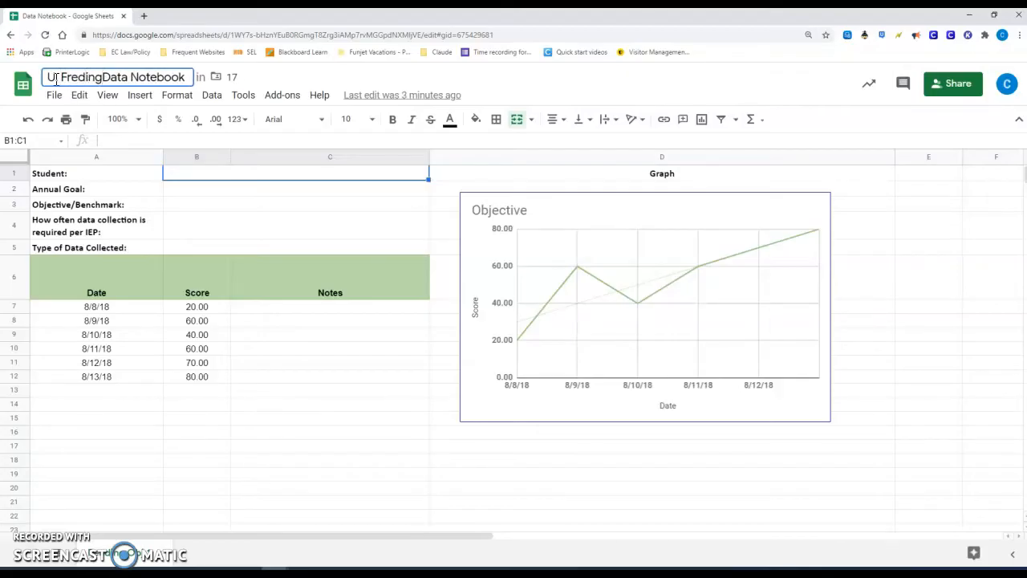
type("ham")
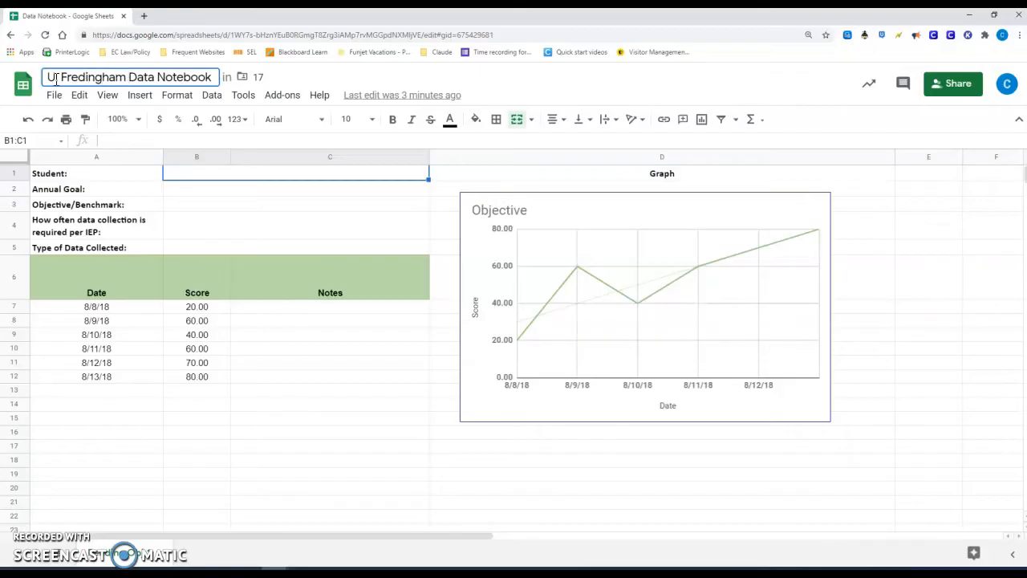
left_click(56, 77)
type(".")
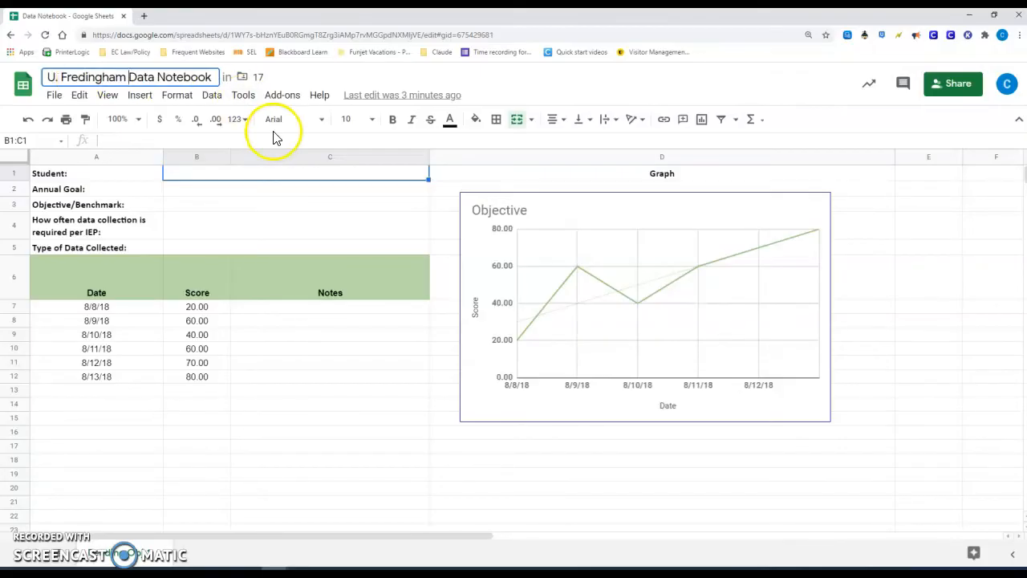
left_click(268, 405)
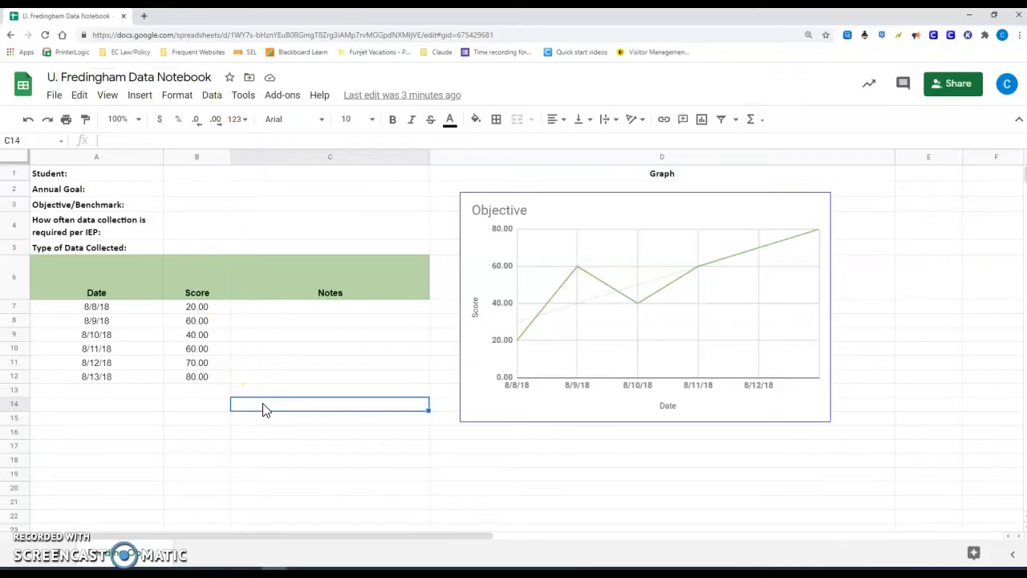
- Enter the student's full name in the merged cell beside Student (B1:C1)
left_click(191, 177)
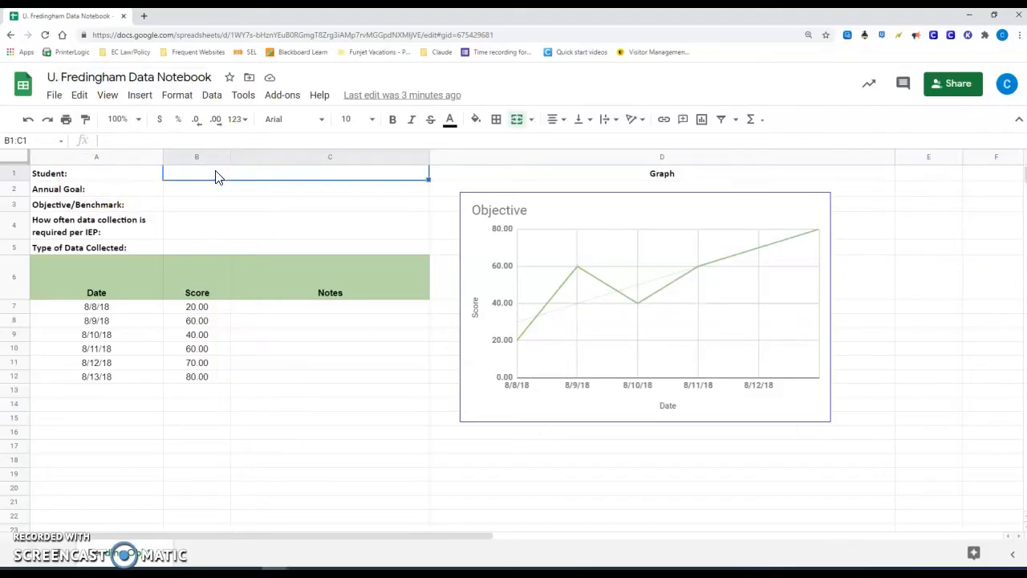
type("Unica")
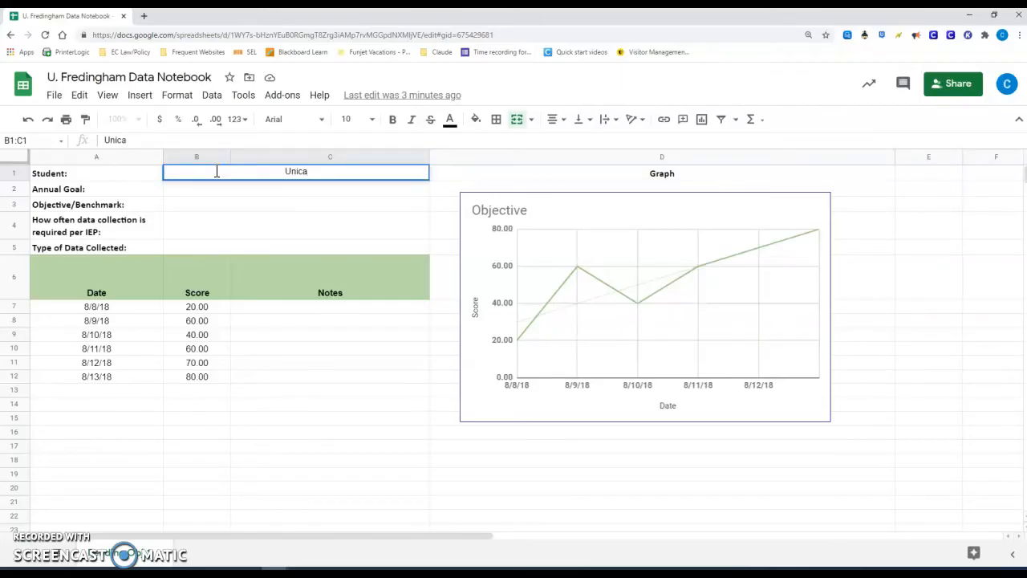
type(" Fredingham")
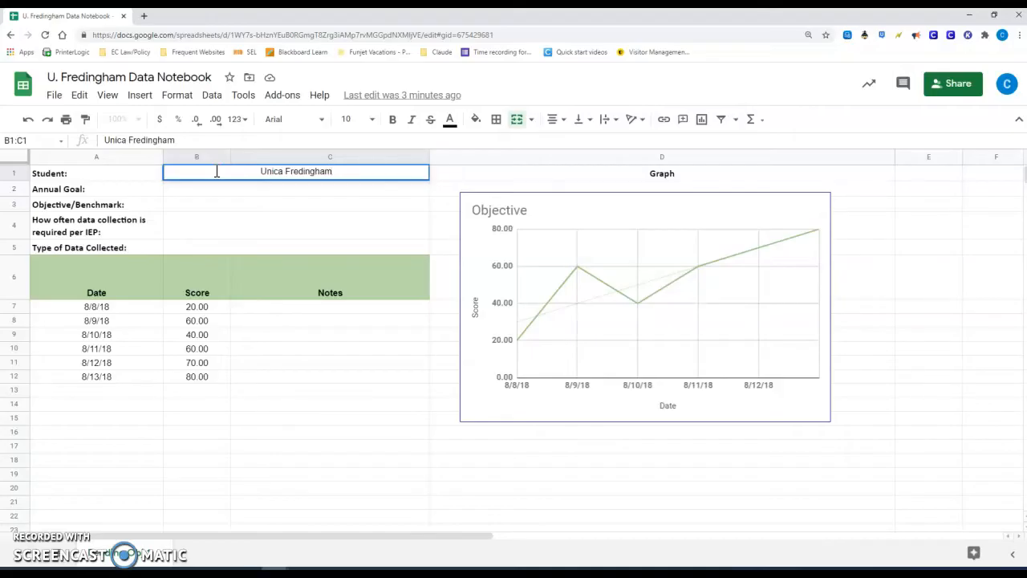
left_click(213, 195)
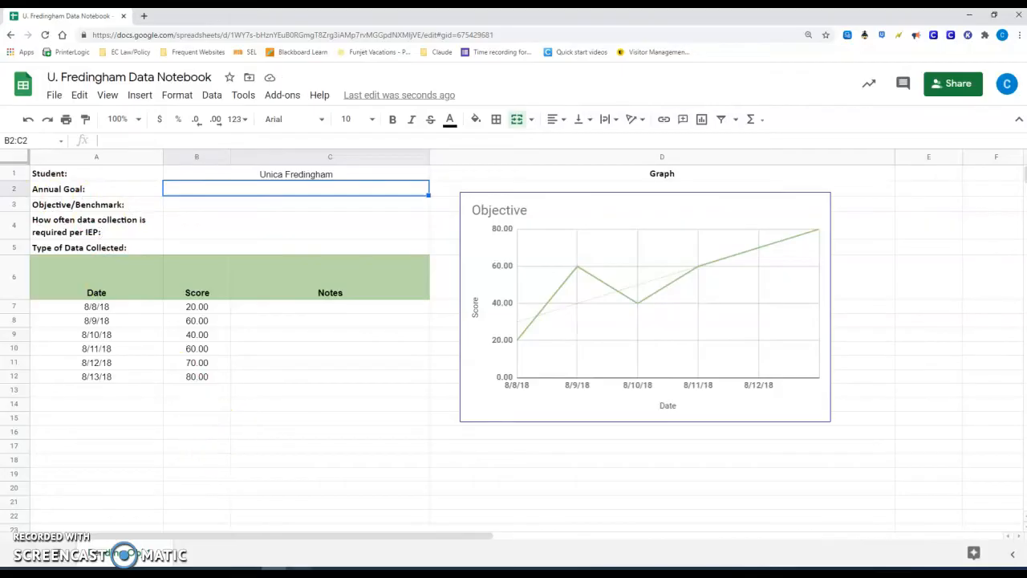
- Switch to IEP Training Document.pdf in Acrobat and copy the first Reading goal listed under Measurable Annual Goals on page 5
left_click(327, 569)
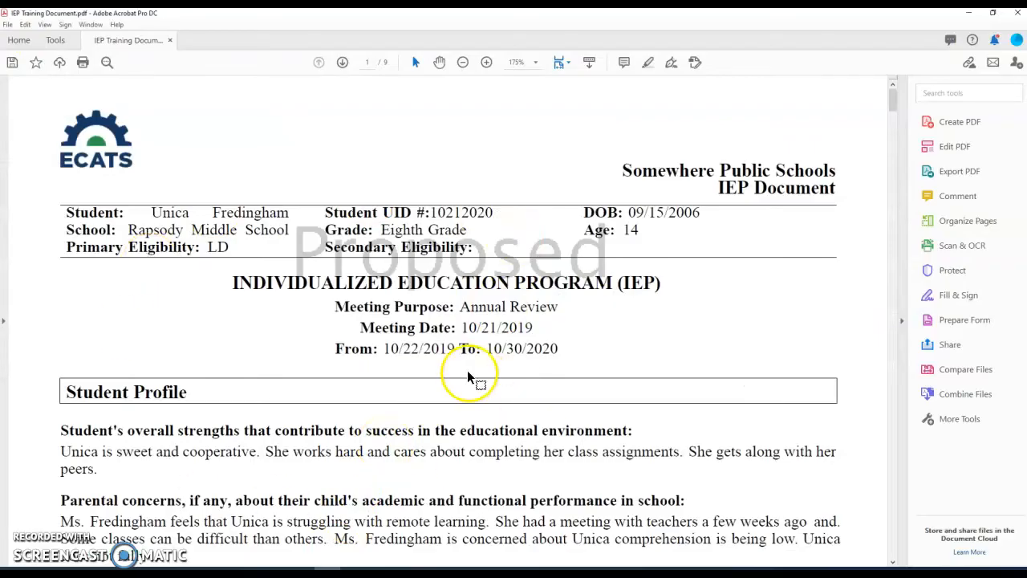
scroll(465, 379, "down", 5)
scroll(464, 379, "down", 12)
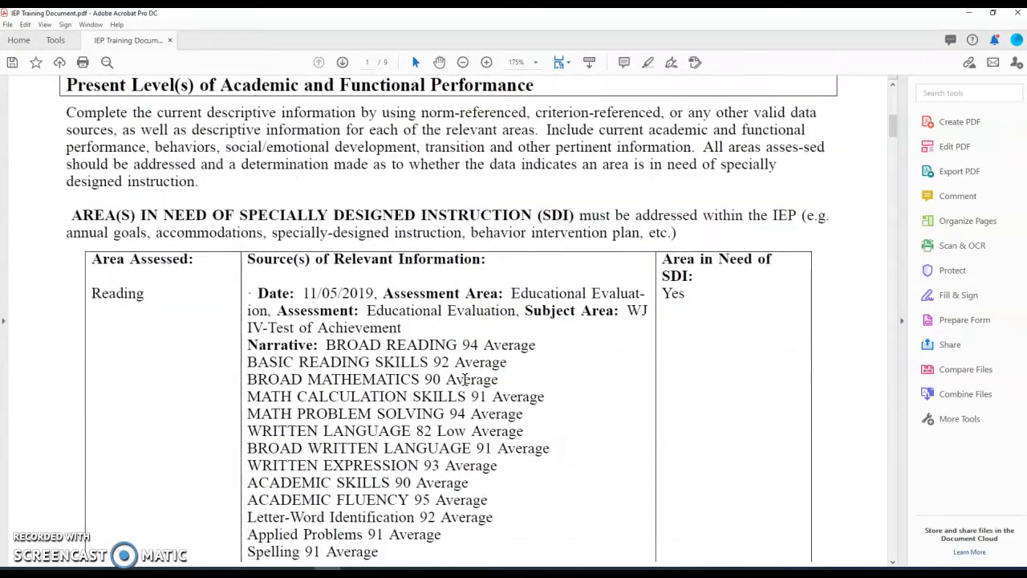
scroll(464, 377, "down", 20)
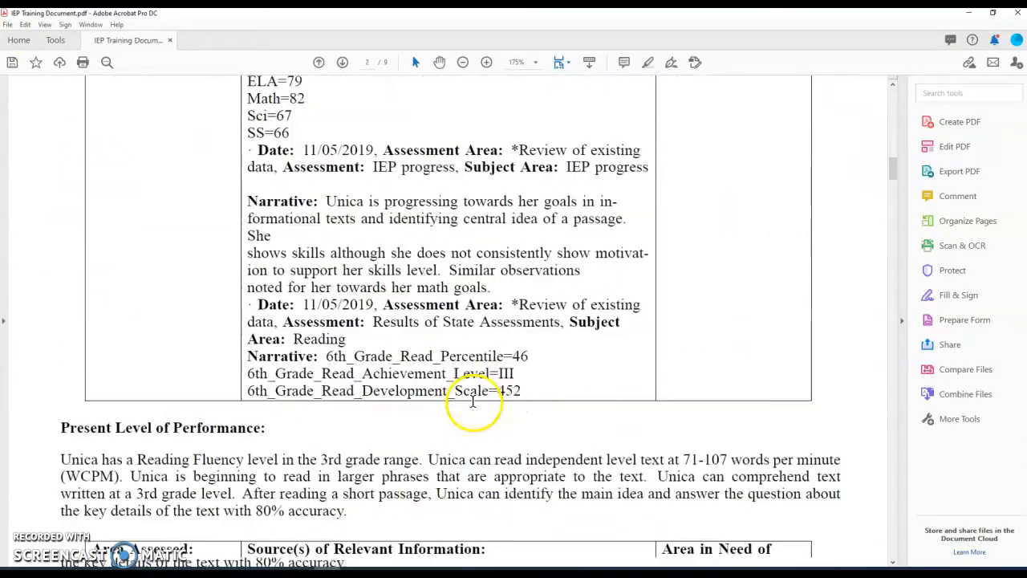
scroll(476, 405, "down", 20)
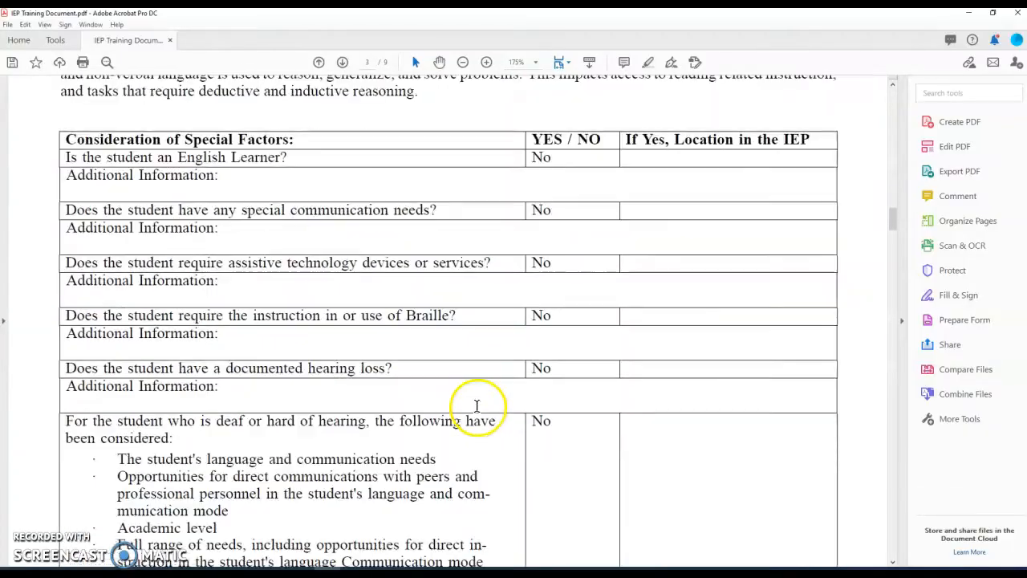
scroll(476, 401, "down", 20)
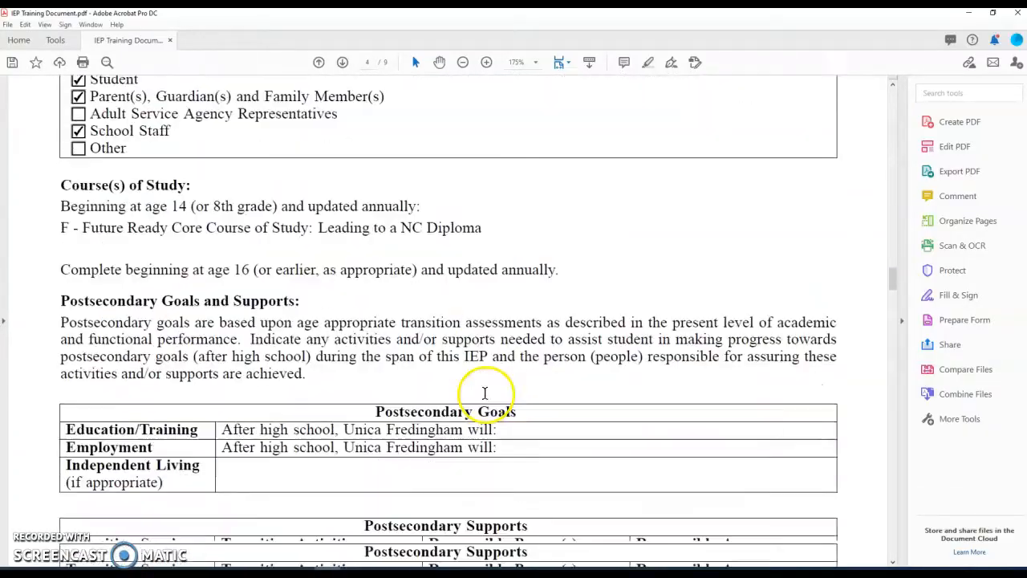
scroll(476, 393, "down", 5)
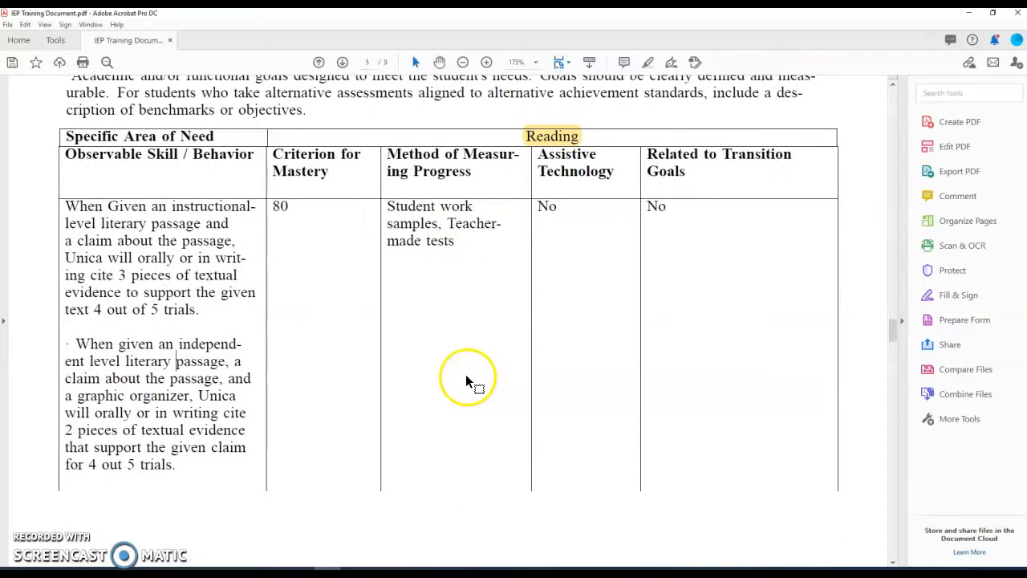
scroll(468, 377, "up", 3)
left_click_drag(71, 151, 259, 162)
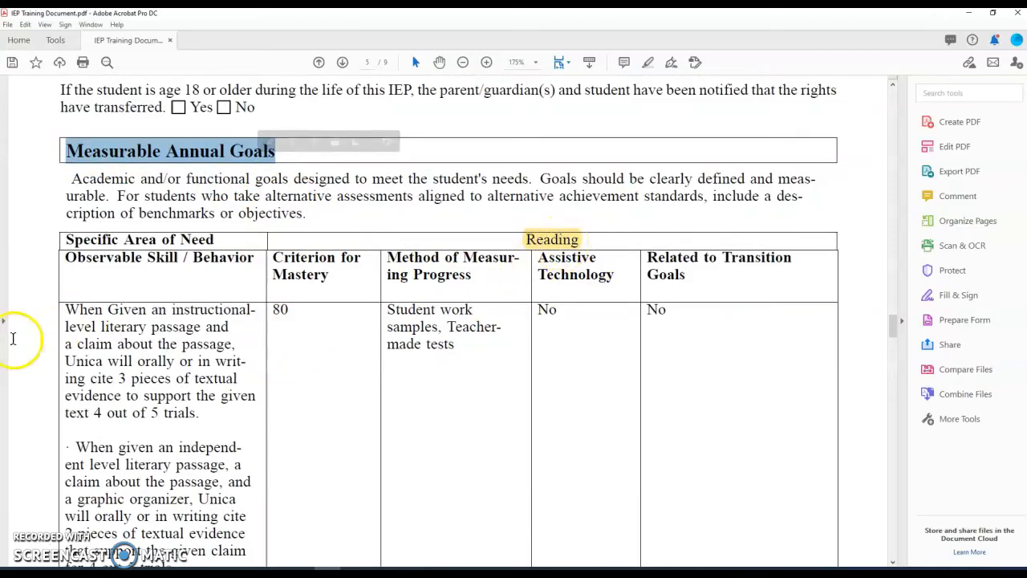
left_click_drag(67, 310, 198, 413)
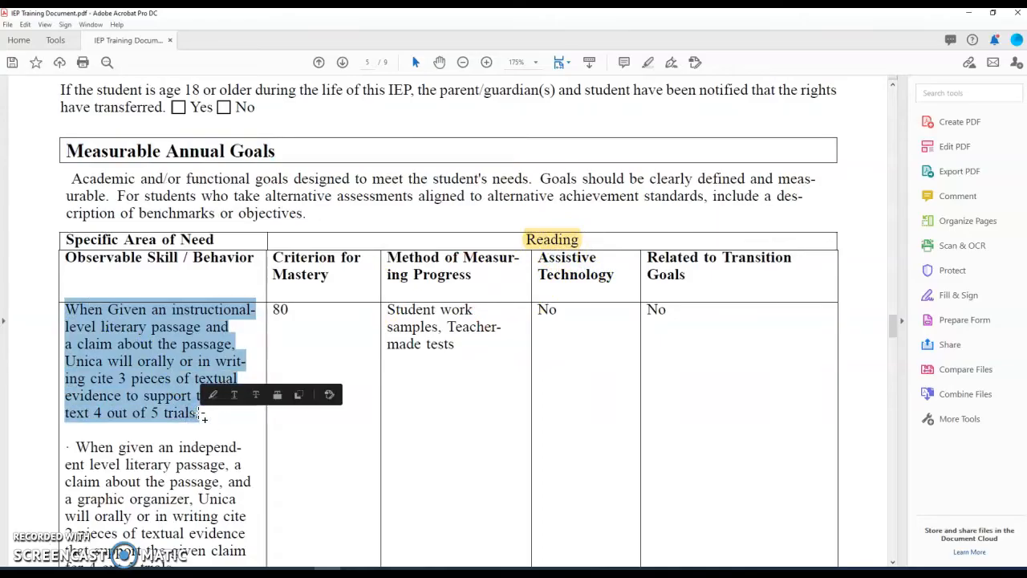
right_click(171, 394)
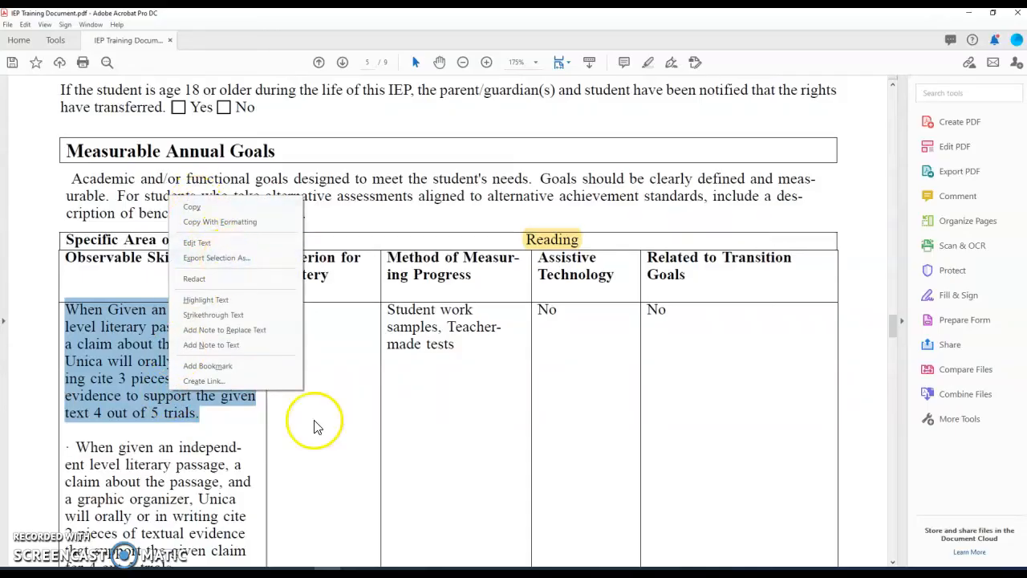
- Try pasting the copied goal into the Annual Goal cell of the spreadsheet, and clear the pasted text from B2:B8
left_click(275, 572)
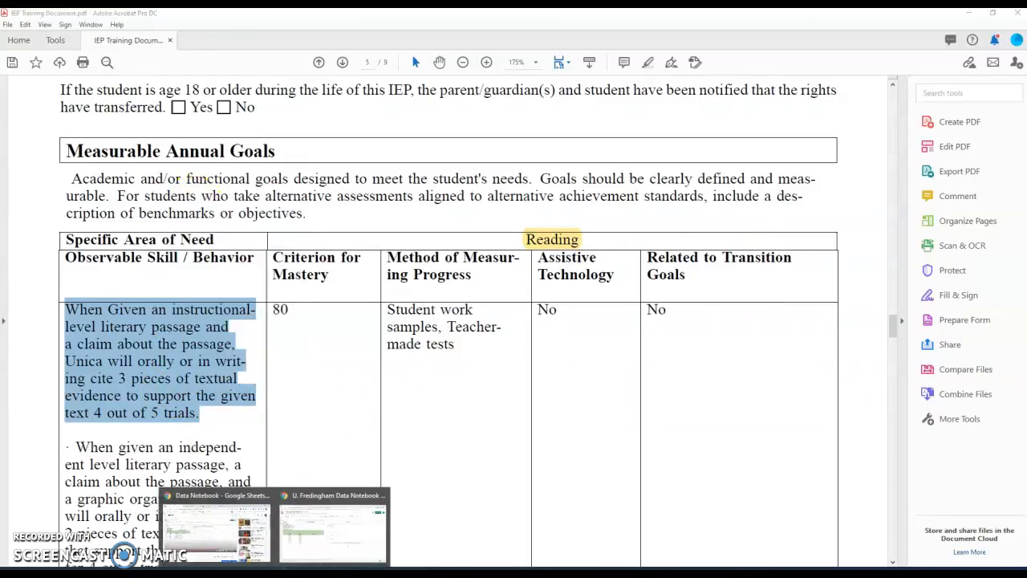
left_click(321, 536)
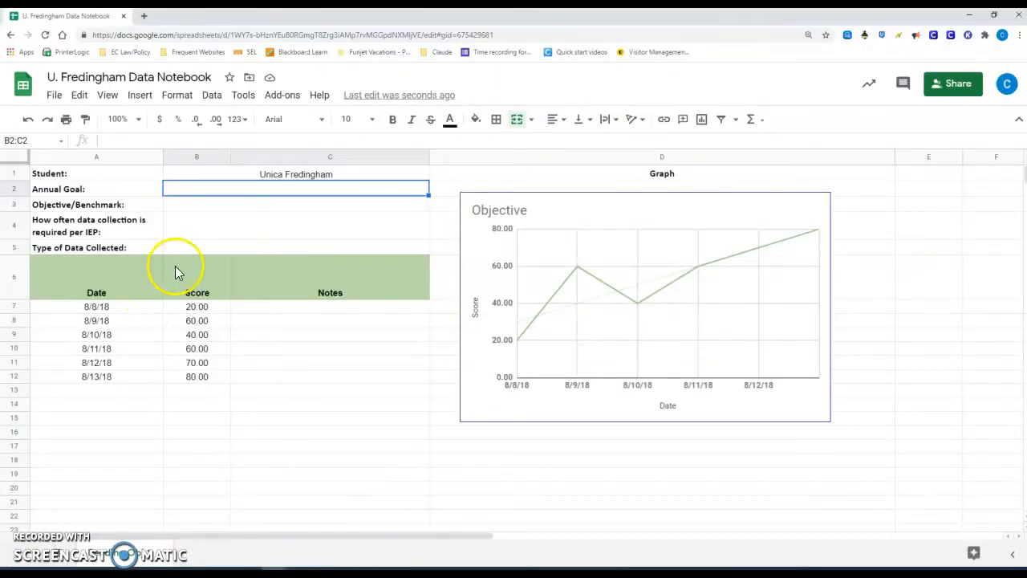
right_click(223, 200)
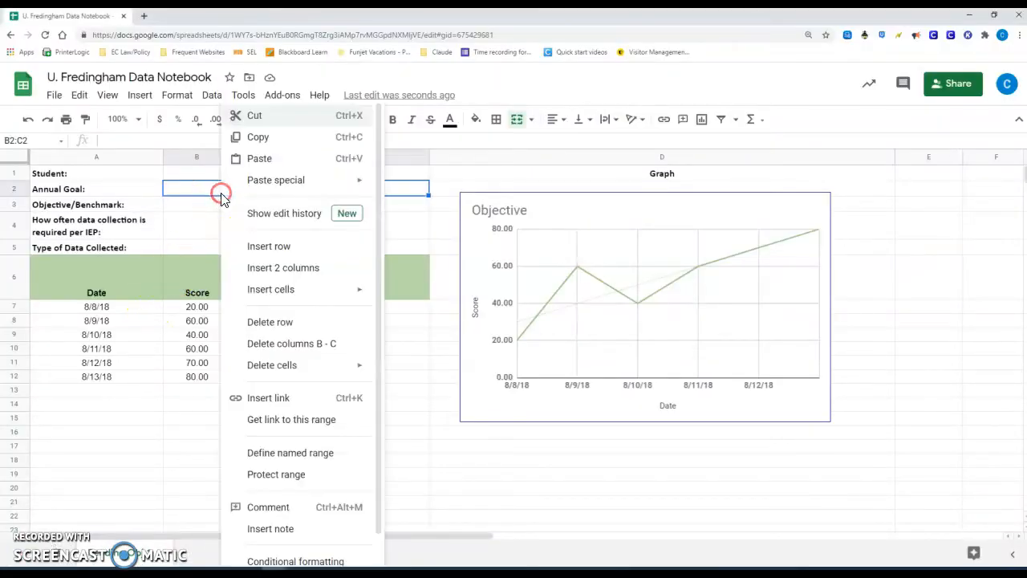
left_click(265, 159)
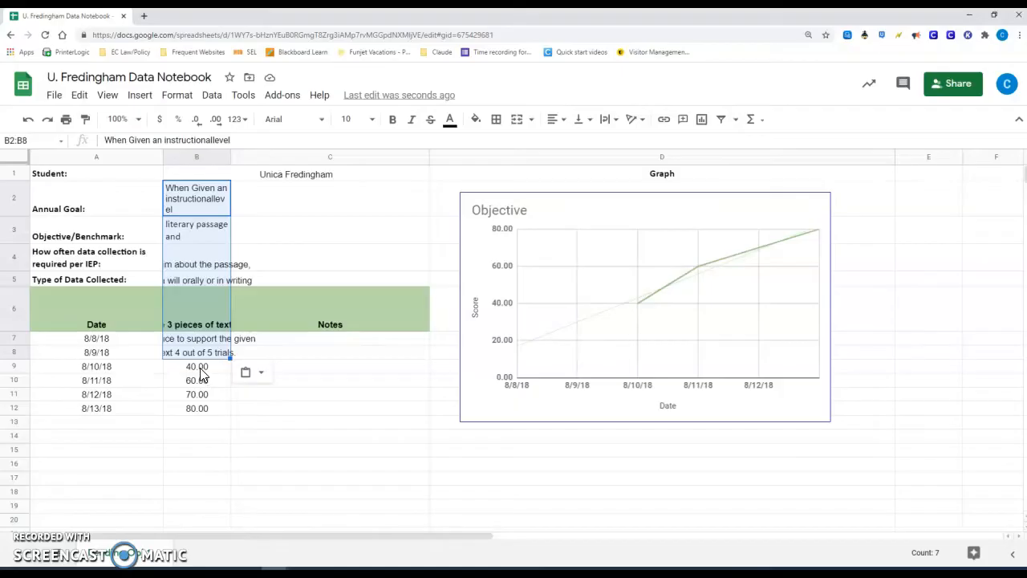
key("Delete")
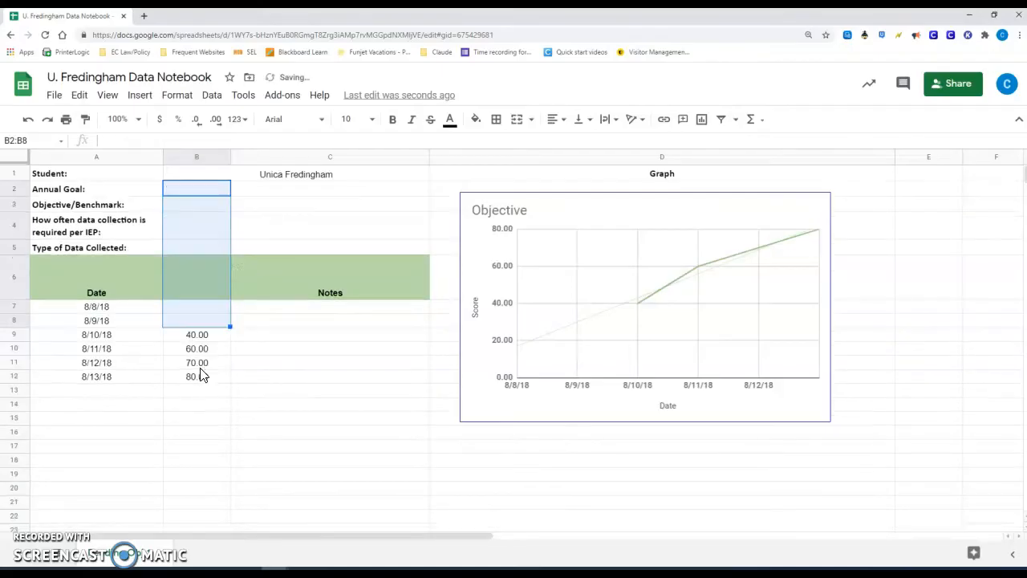
- Switch to Document3 in Word and clear the selection on the last paragraph
mouse_move(299, 568)
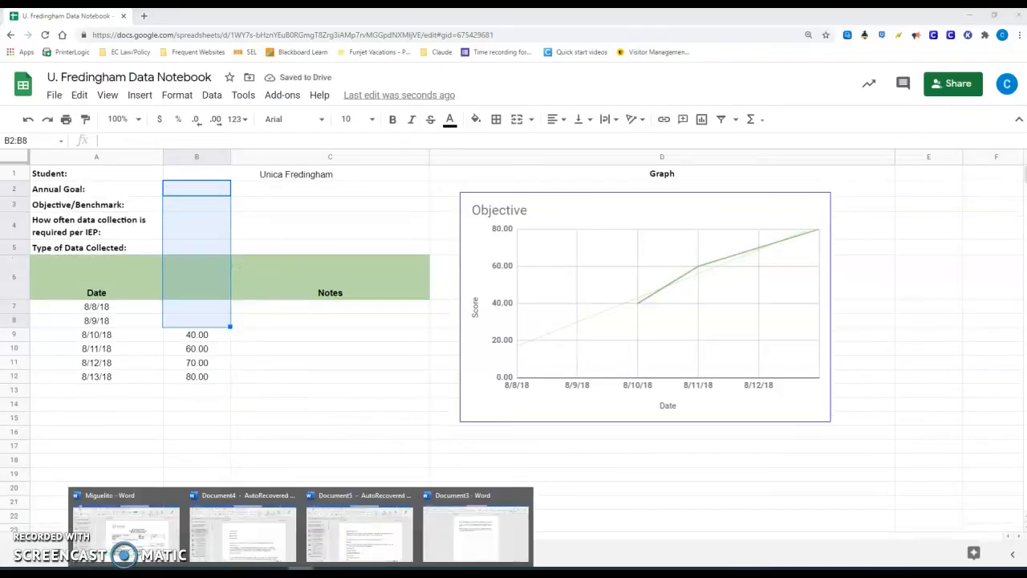
left_click(473, 528)
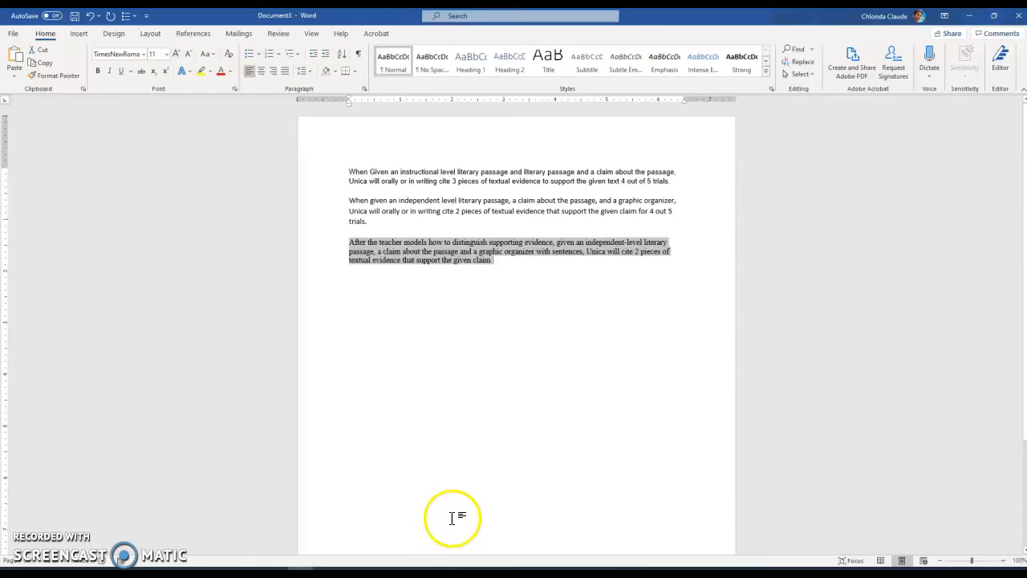
left_click(464, 373)
- Try pasting the copied goal below the last paragraph and repairing its line break and word spacing, and delete the pasted text
left_click(498, 262)
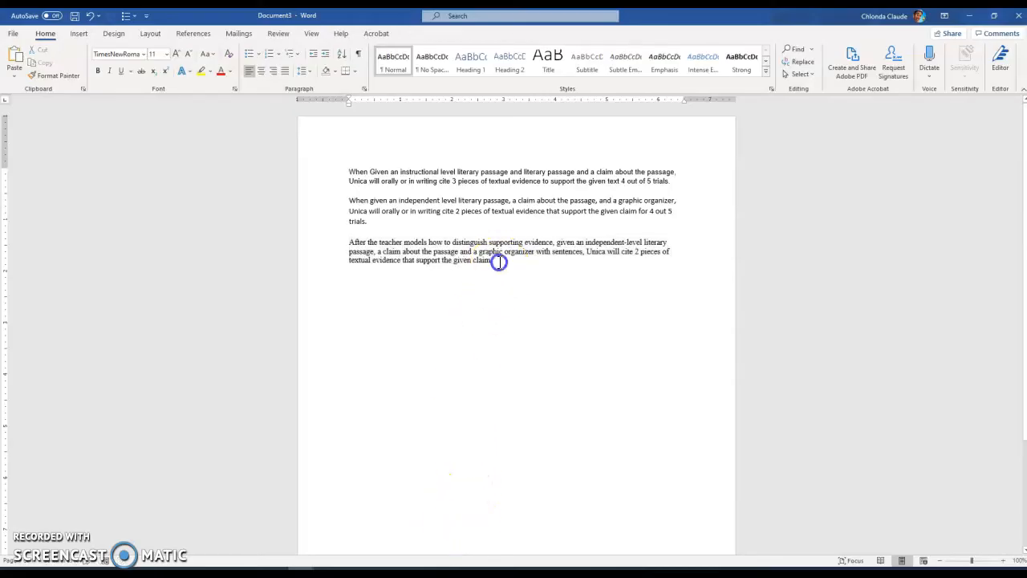
key("Return")
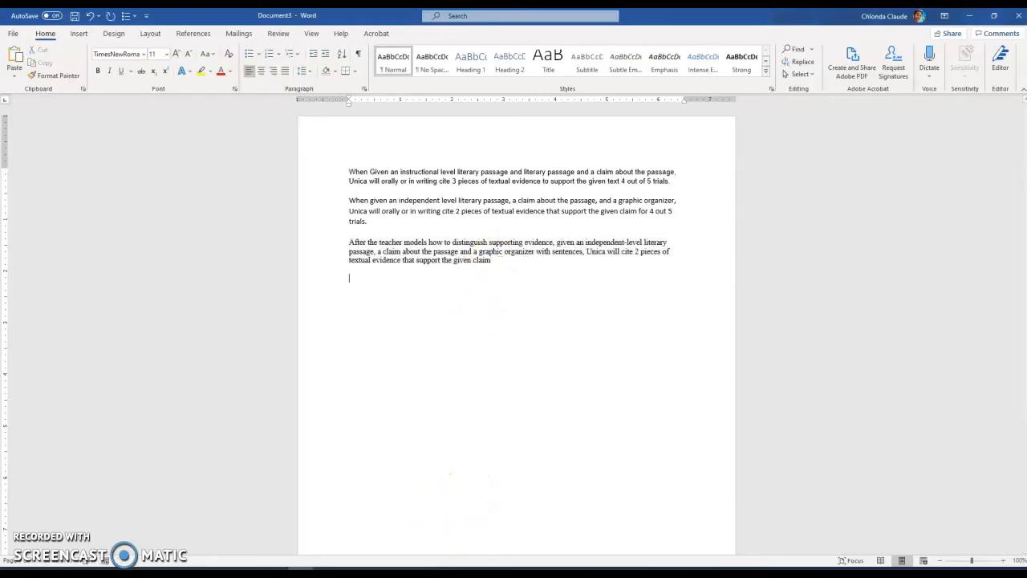
type("When Given an instructionallevel literary passage and a claim about the passage, Unica will orally or in writing cite 3 pieces of textual evidence to support the given text 4 out of 5 trials")
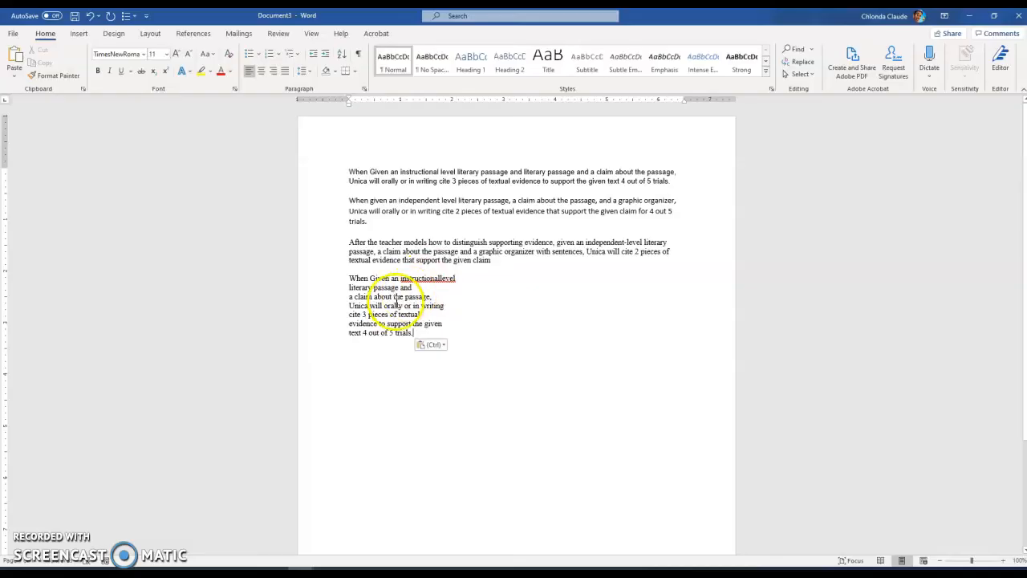
left_click(347, 291)
key("BackSpace")
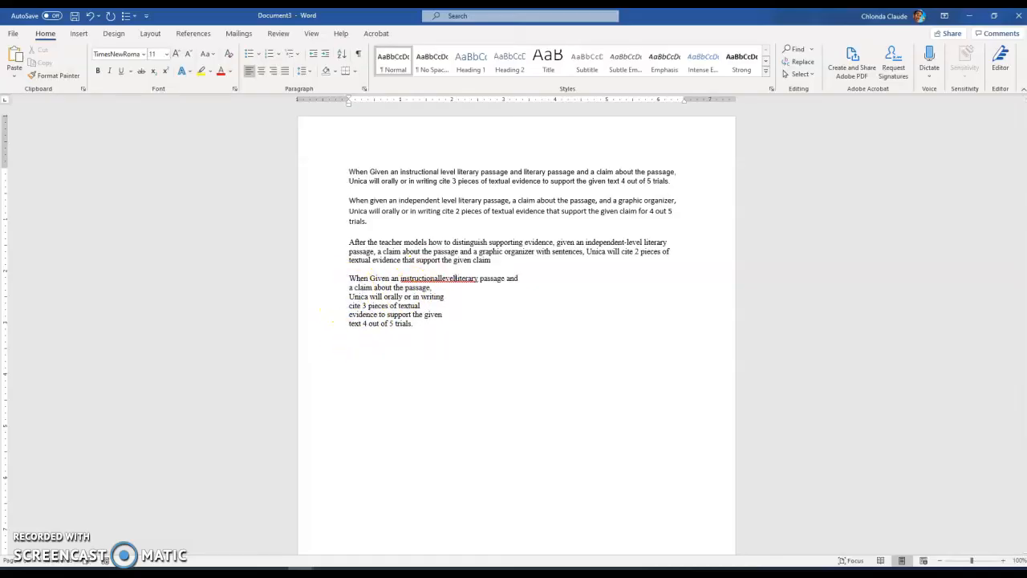
left_click(439, 281)
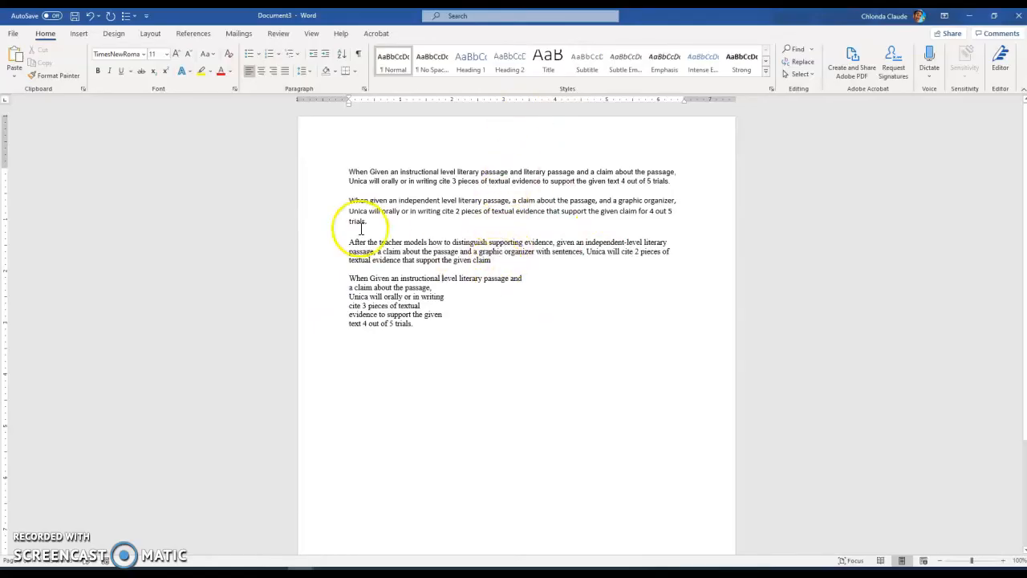
left_click_drag(348, 278, 442, 332)
key("Delete")
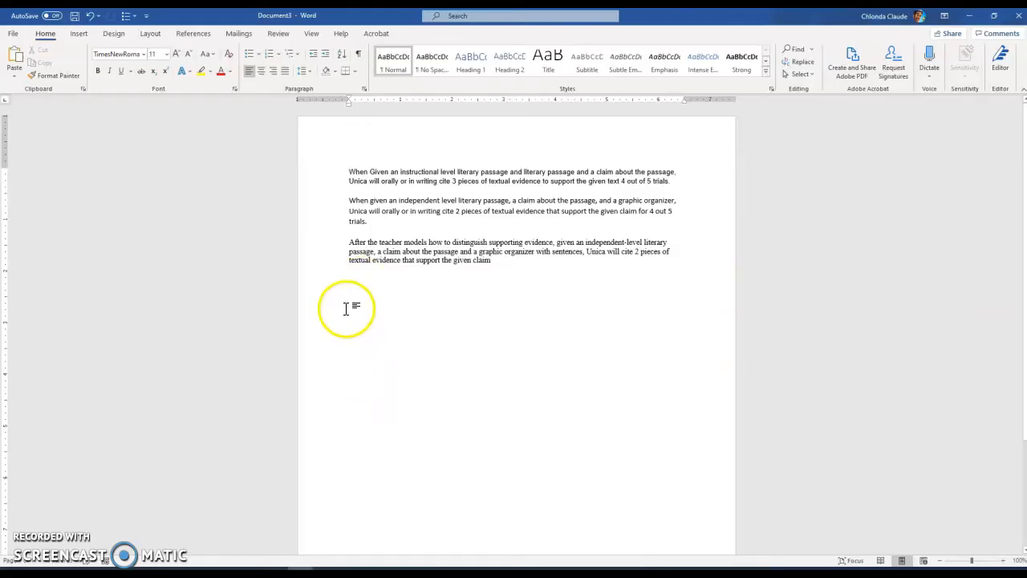
- Copy the first paragraph of Document3, the goal about citing 3 pieces of textual evidence
triple_click(351, 177)
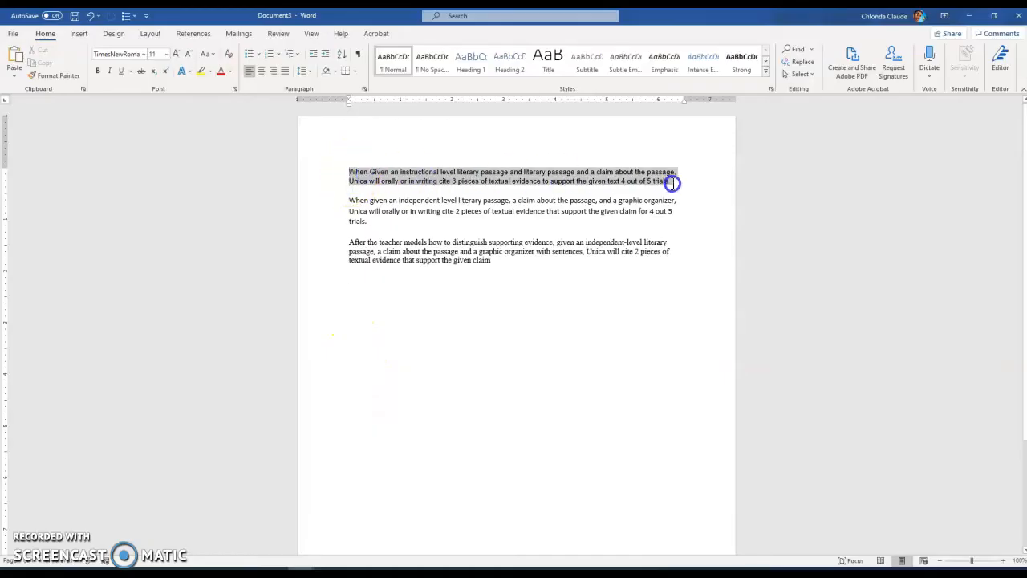
left_click_drag(672, 184, 673, 184)
key("ctrl+c")
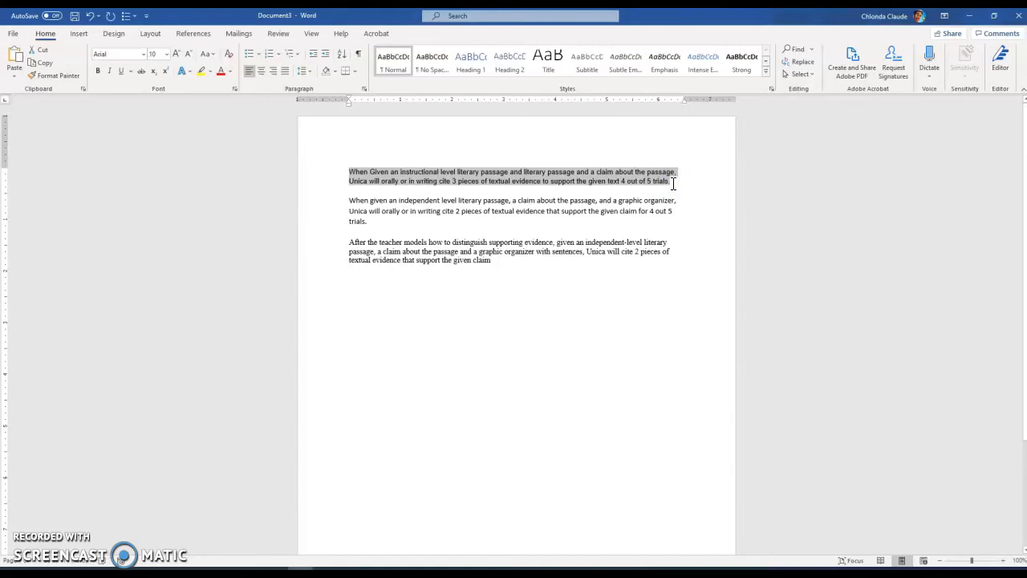
- Switch to the student's Data Notebook spreadsheet in Chrome and paste the copied goal into cell B2 beside Annual Goal
left_click(273, 572)
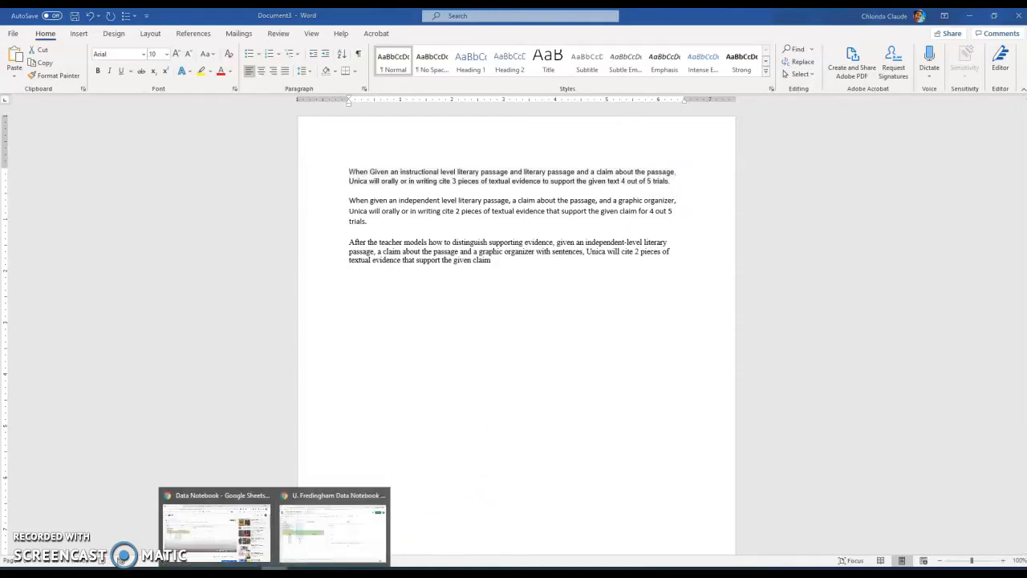
left_click(332, 536)
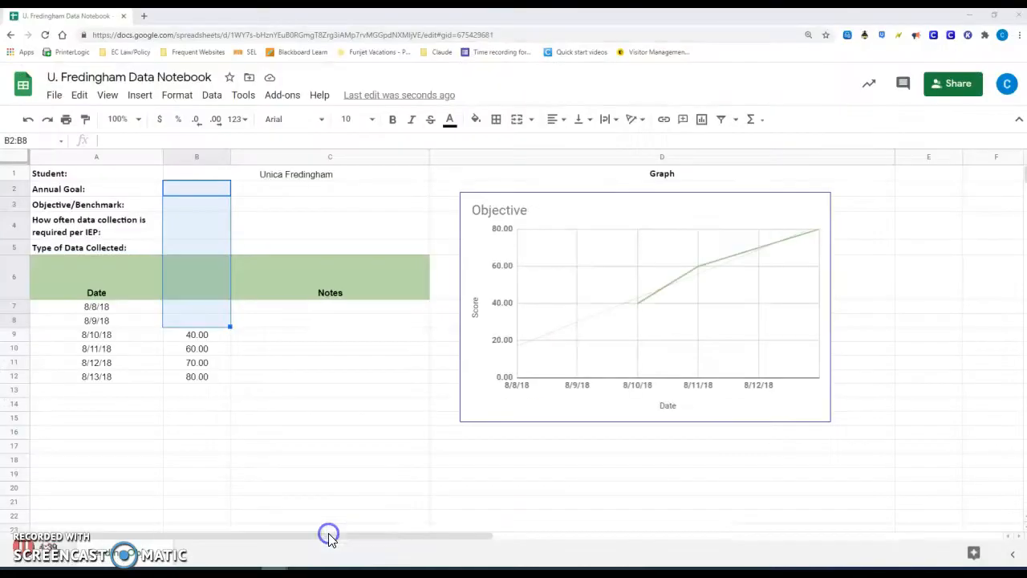
left_click(260, 190)
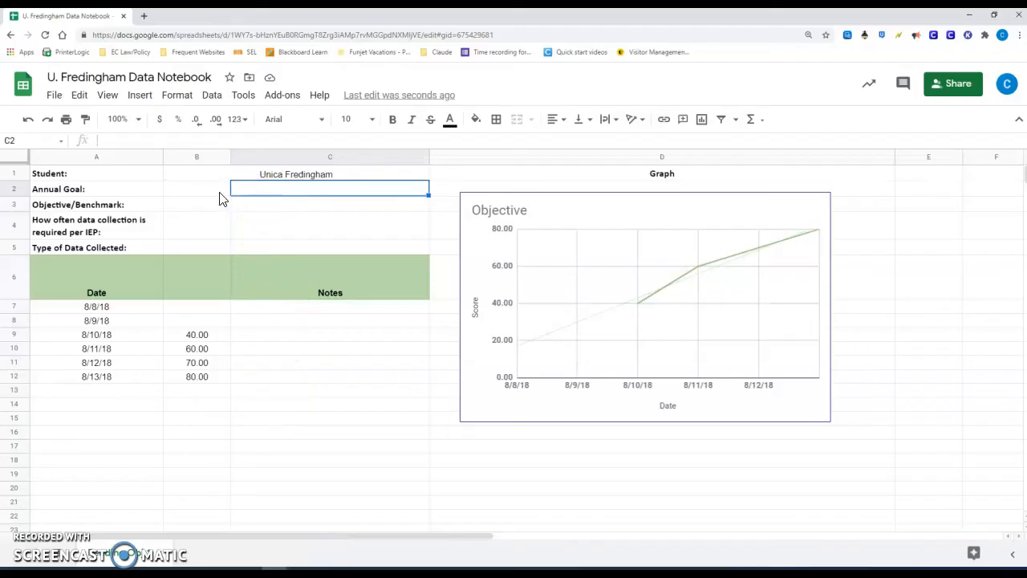
left_click(222, 196)
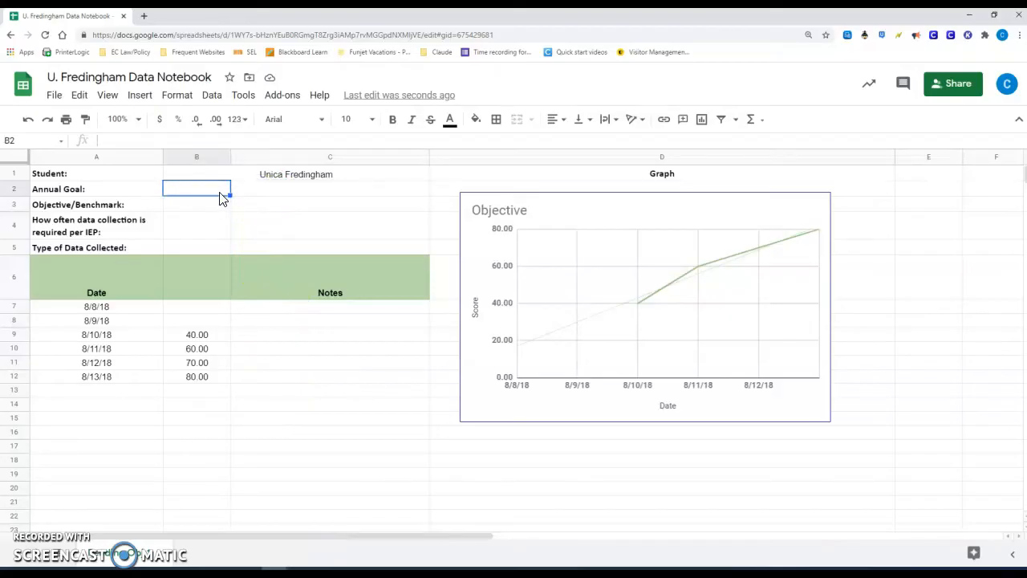
key("ctrl+v")
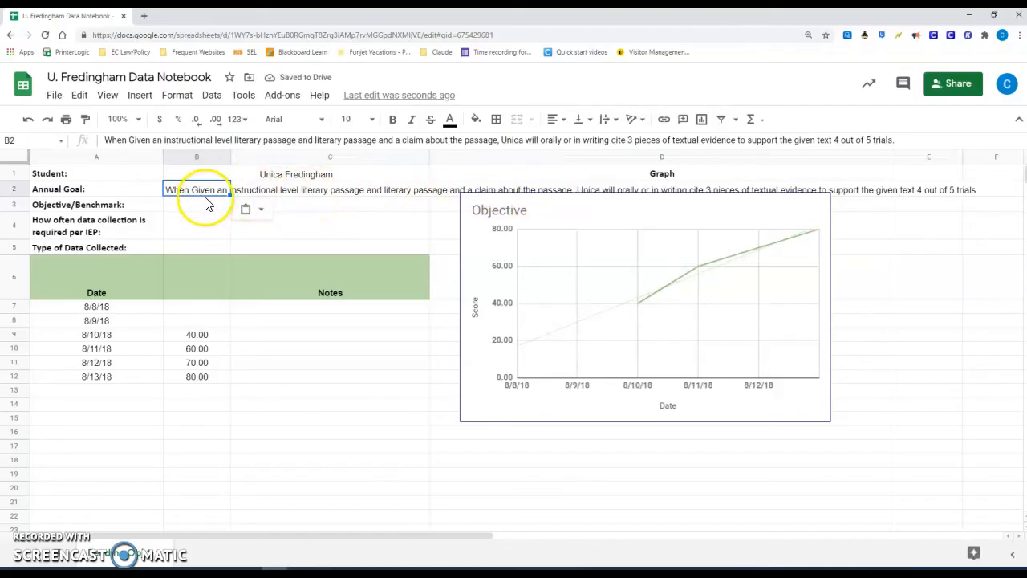
- Try merging cells B2:C2 around the unwrapped Annual Goal text, and undo the merge
left_click(267, 198)
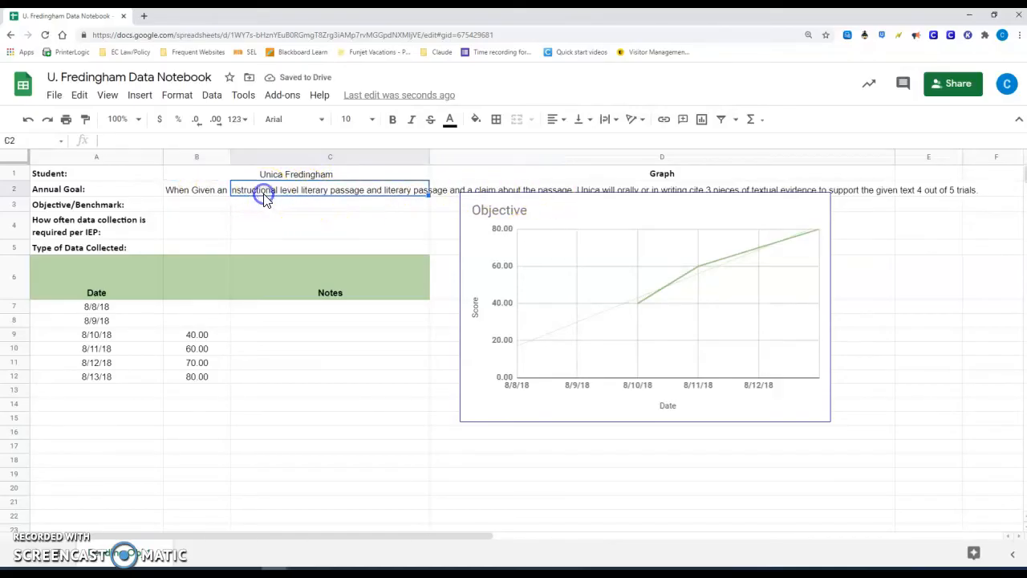
left_click(182, 192)
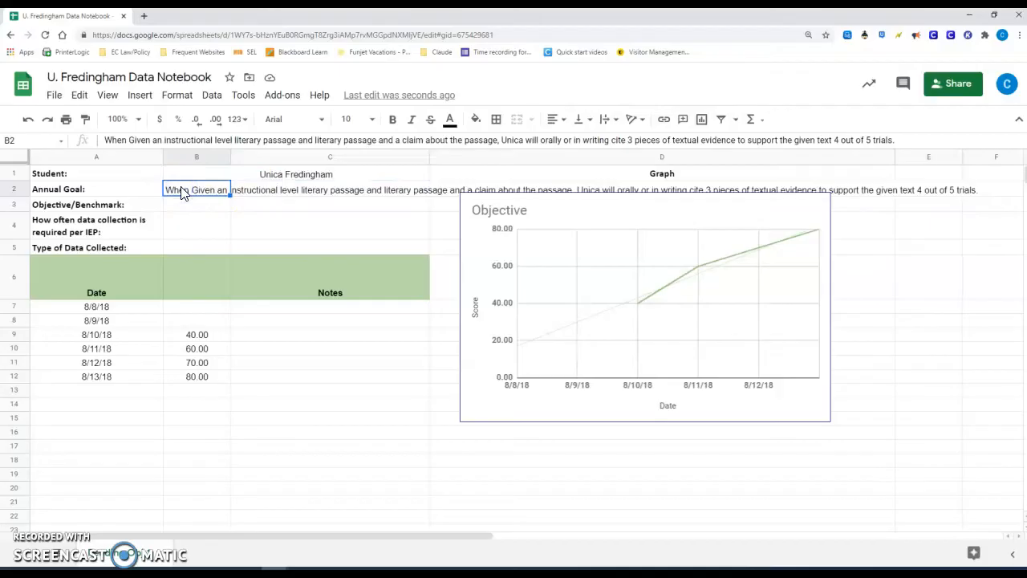
key("shift+Right")
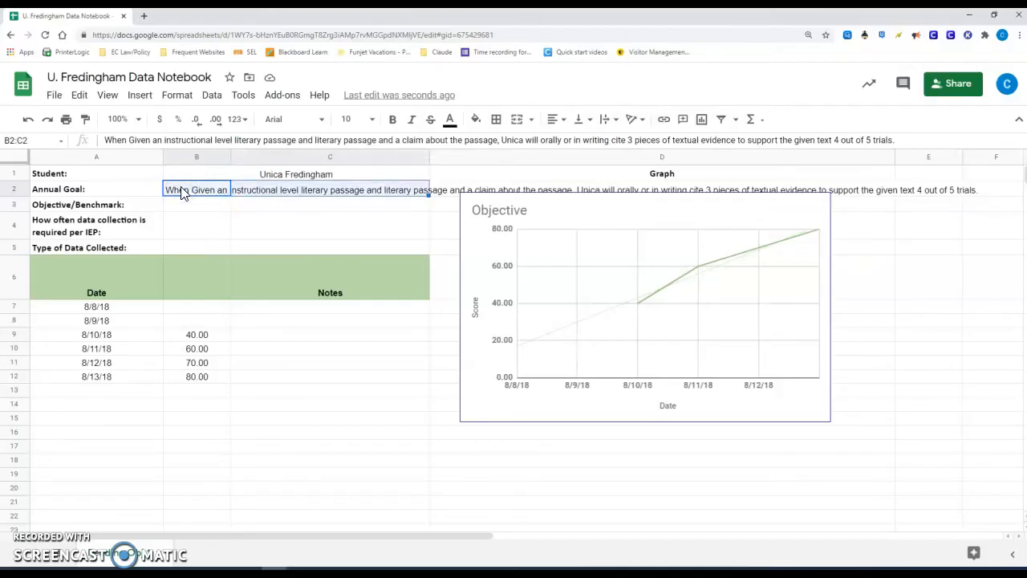
left_click(517, 122)
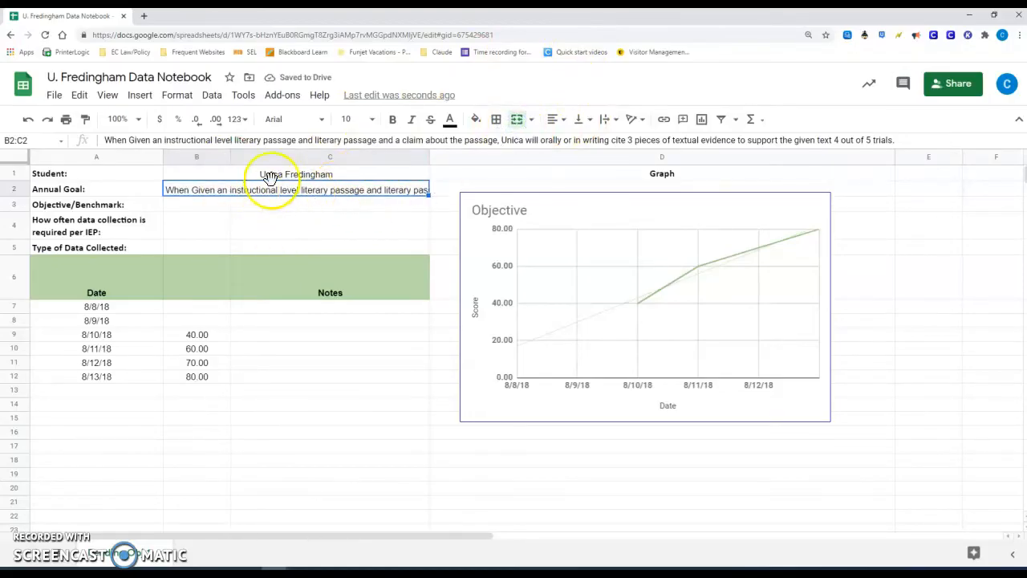
left_click(29, 118)
left_click(294, 228)
- Wrap the Annual Goal text in B2 and merge cells B2:C2
left_click(218, 193)
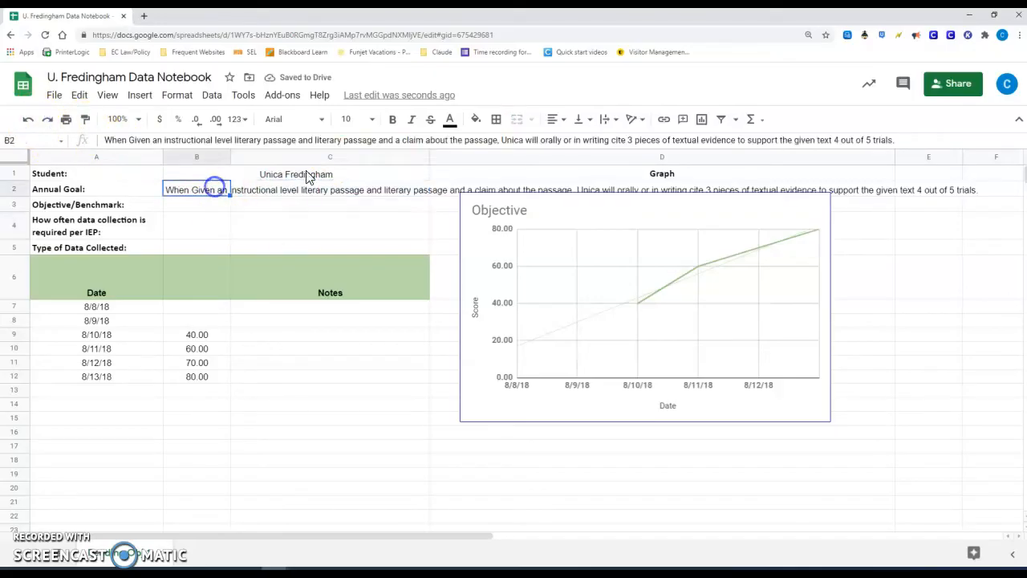
left_click(605, 119)
left_click(621, 144)
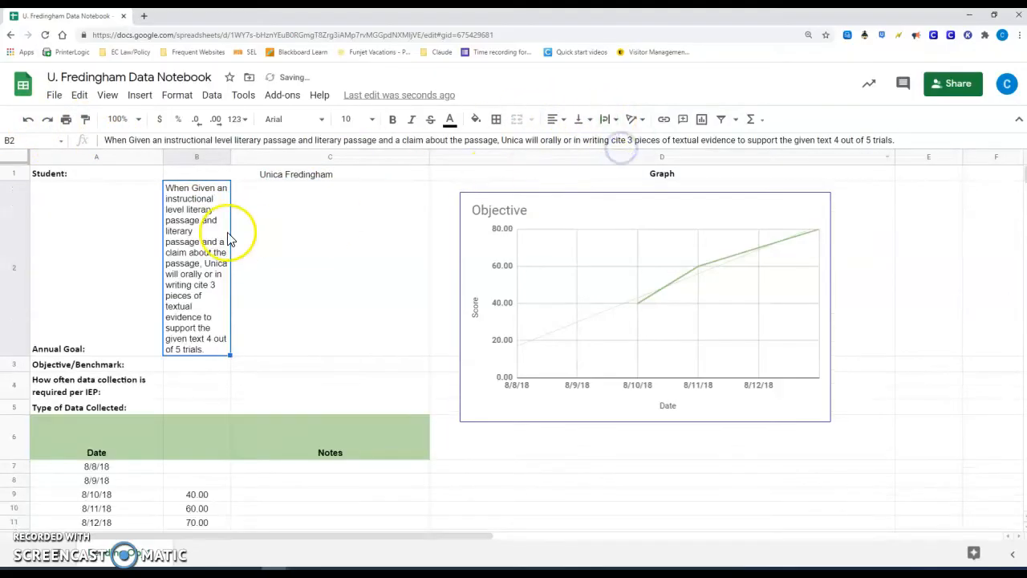
left_click(393, 253, "shift")
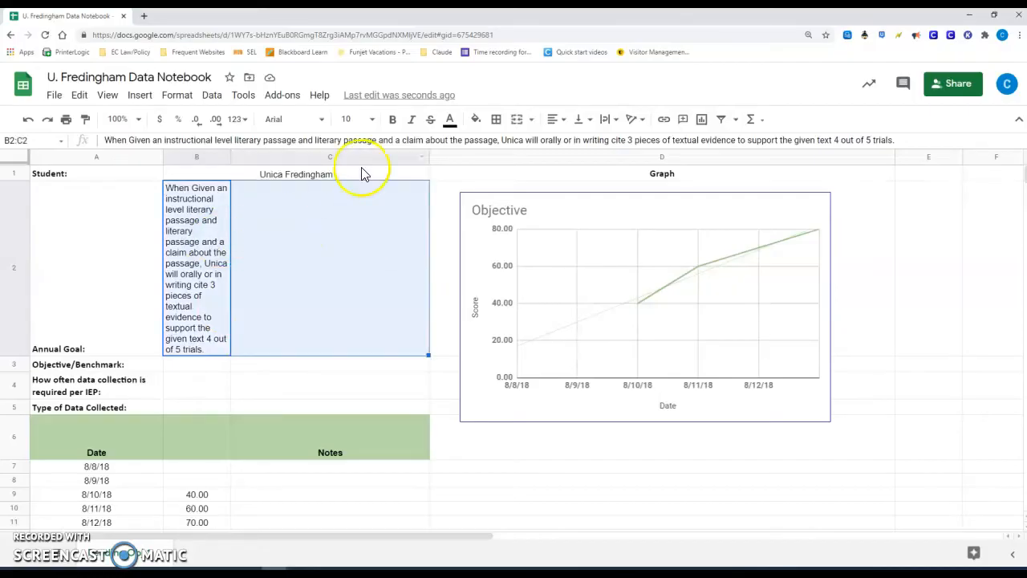
left_click(517, 119)
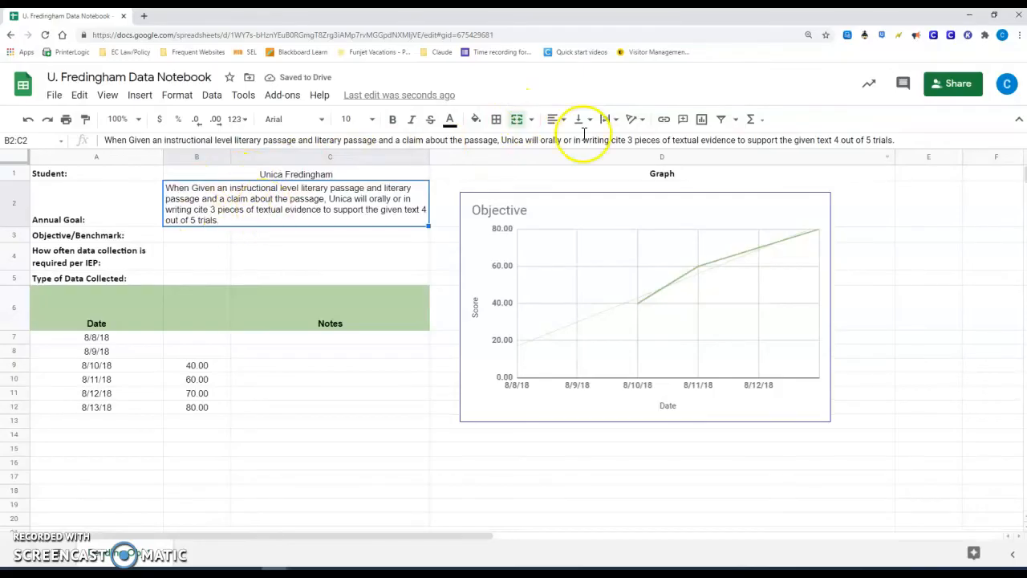
- Set the merged Annual Goal cell's text wrapping to overflow, and restore it to wrap
left_click(613, 120)
left_click(612, 142)
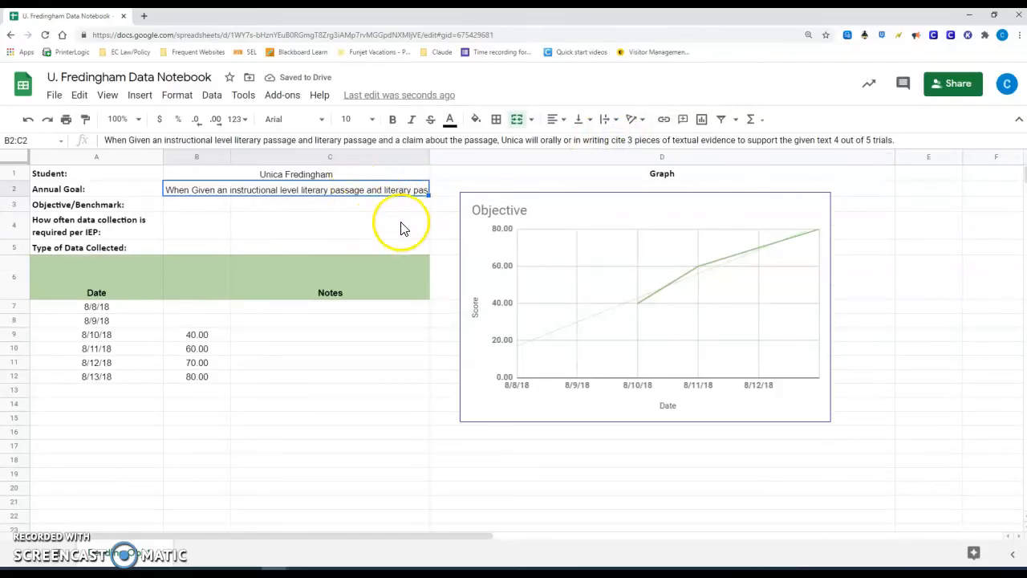
left_click(611, 122)
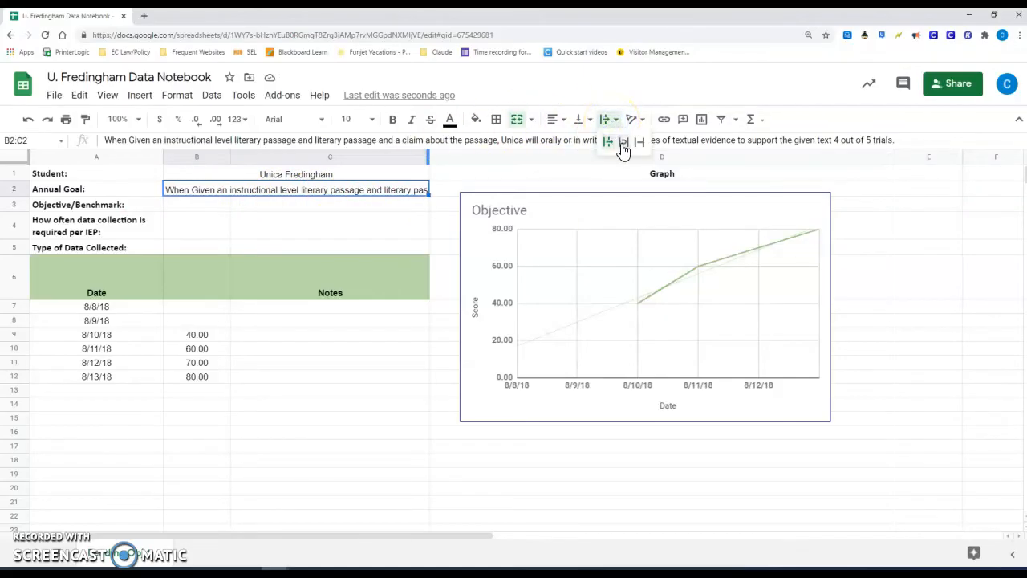
left_click(625, 159)
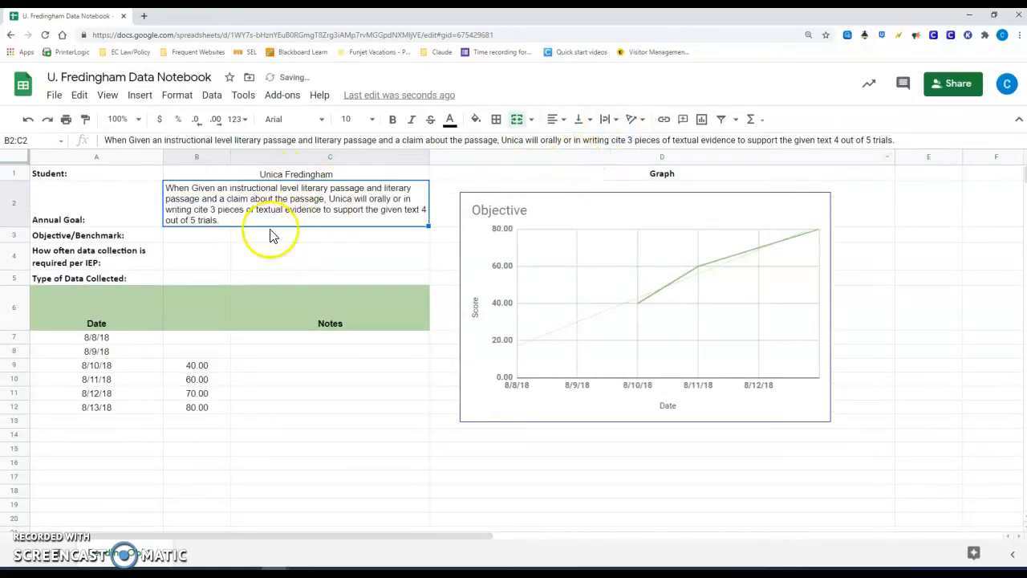
left_click(304, 252)
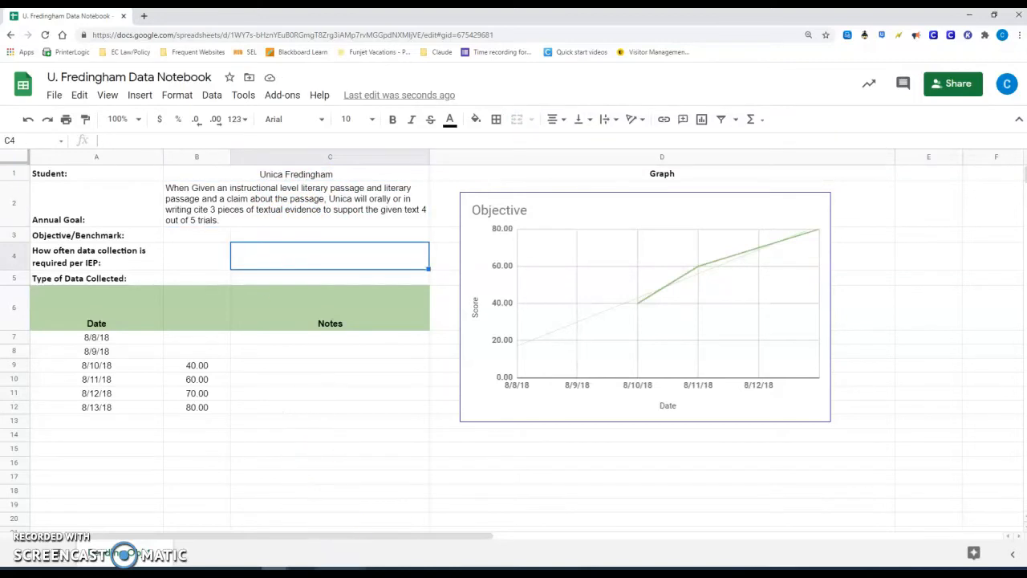
- Review the Reading objectives on pages 5 and 6 of IEP Training Document.pdf in Acrobat, and return to the Data Notebook spreadsheet
mouse_move(327, 570)
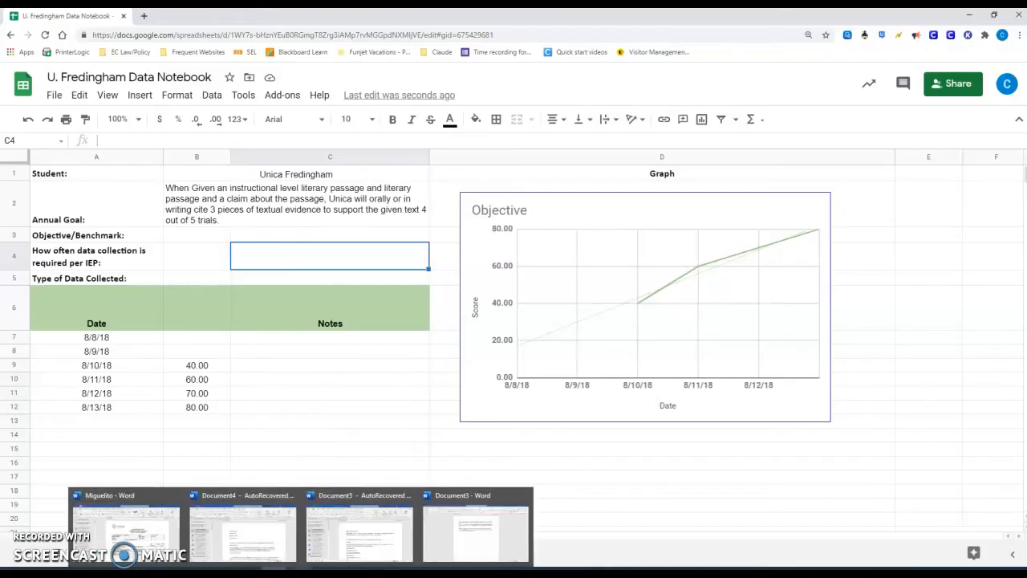
left_click(327, 570)
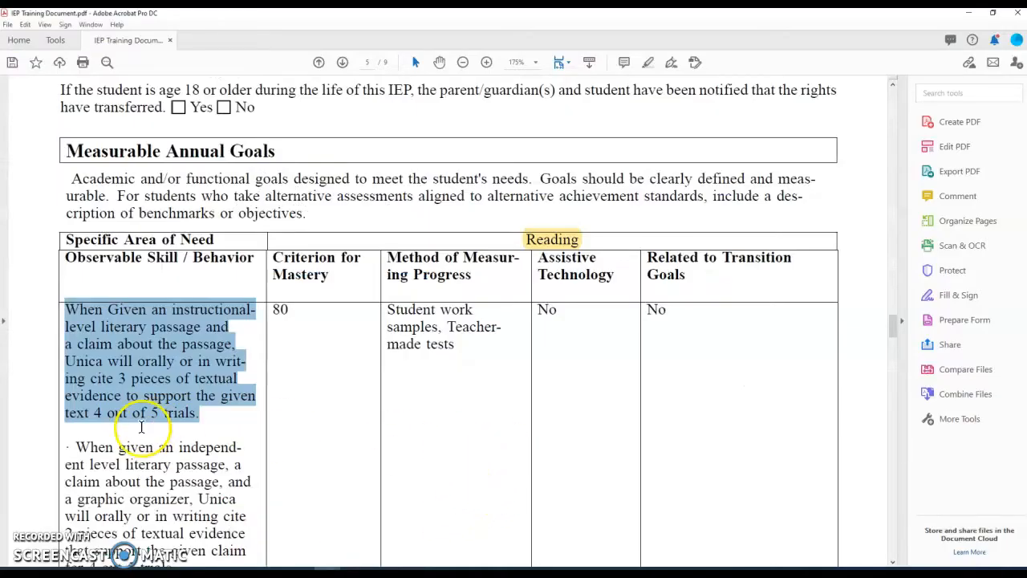
scroll(141, 427, "down", 5)
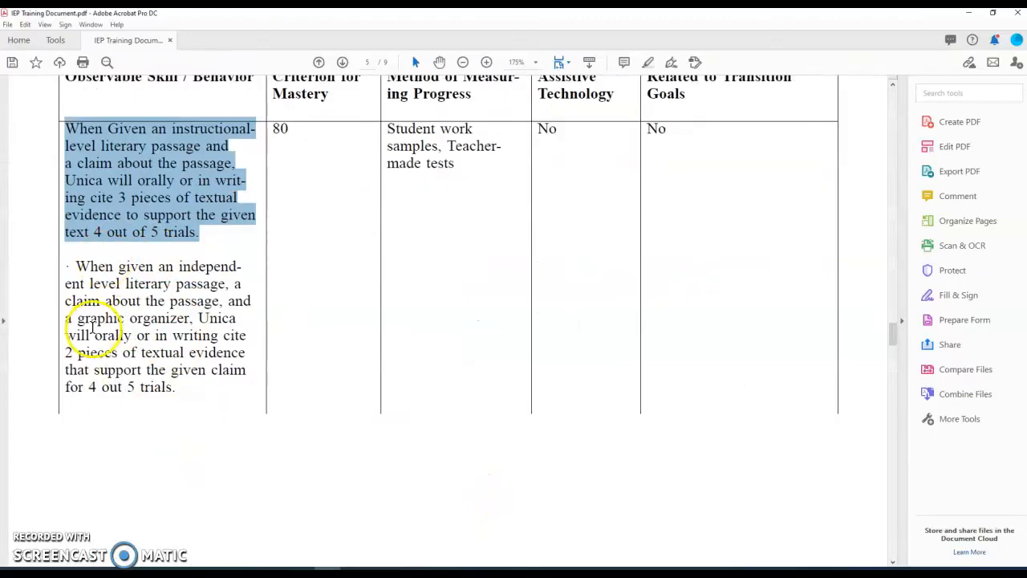
scroll(117, 454, "down", 10)
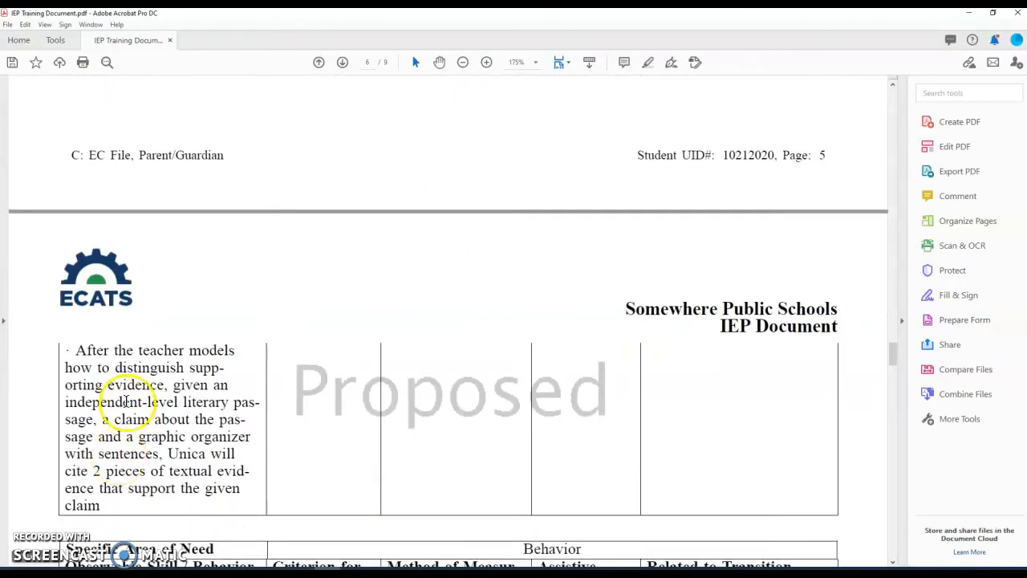
left_click(274, 571)
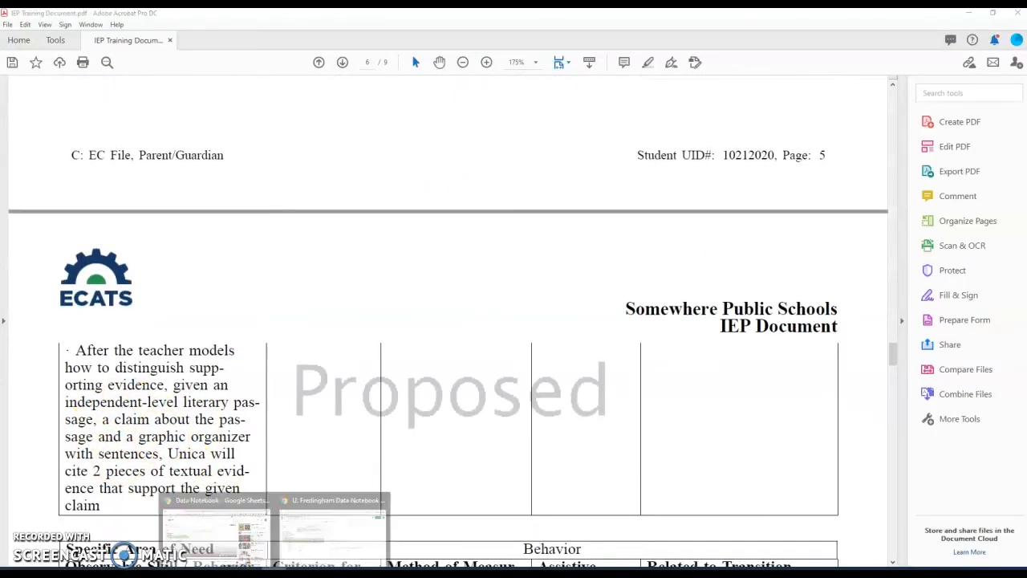
left_click(299, 537)
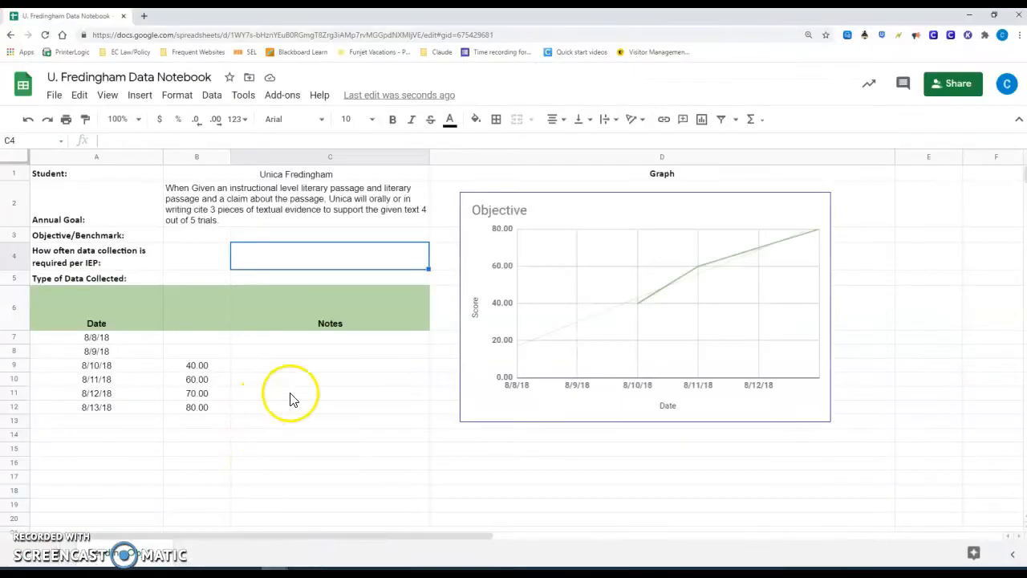
- Duplicate the Reading Obj 1 sheet and return to the original sheet
right_click(130, 557)
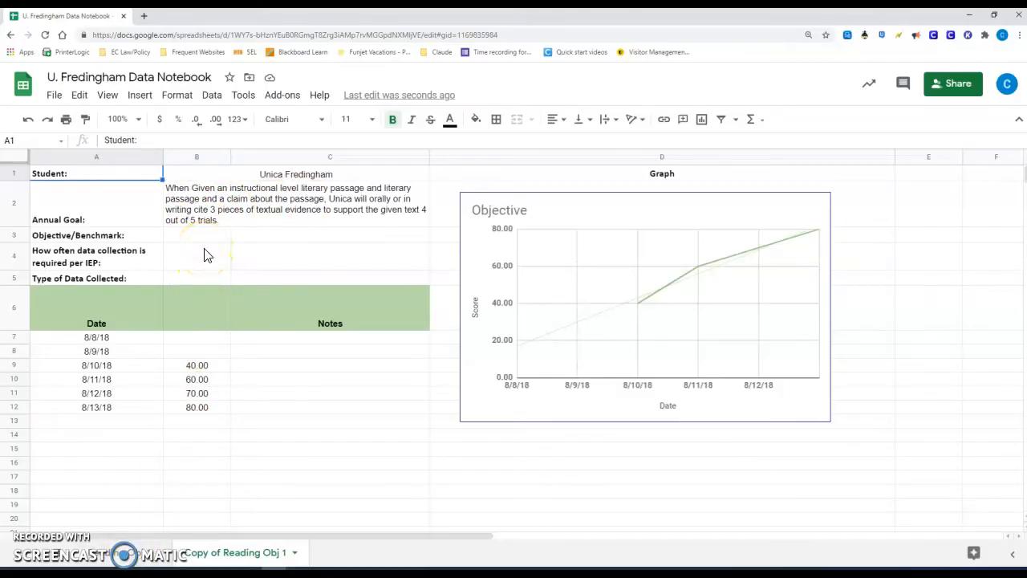
left_click(126, 553)
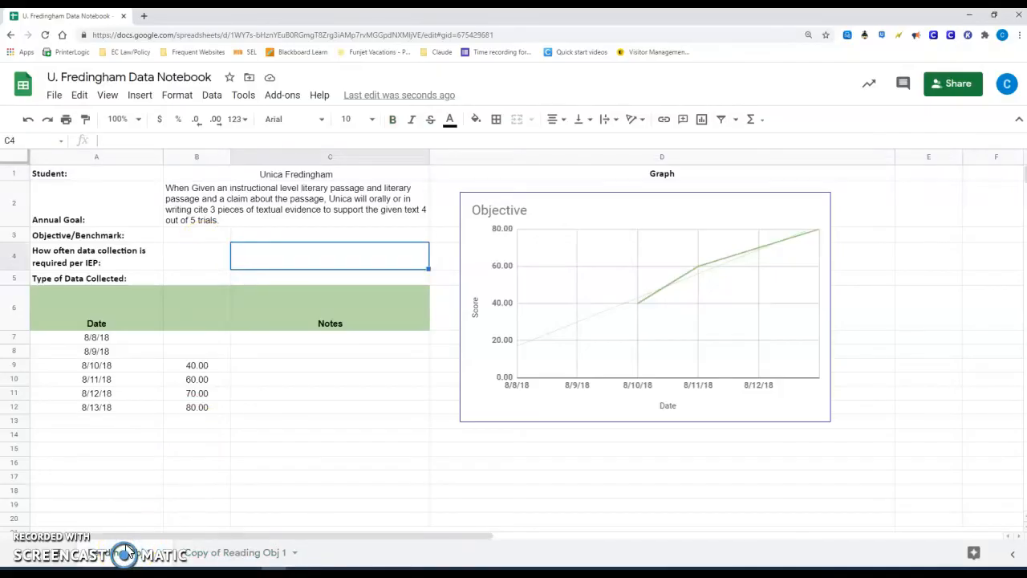
- Switch to Document3 in Word and copy the second paragraph, the objective beginning "When given an independent level literary passage"
left_click_drag(220, 233, 243, 241)
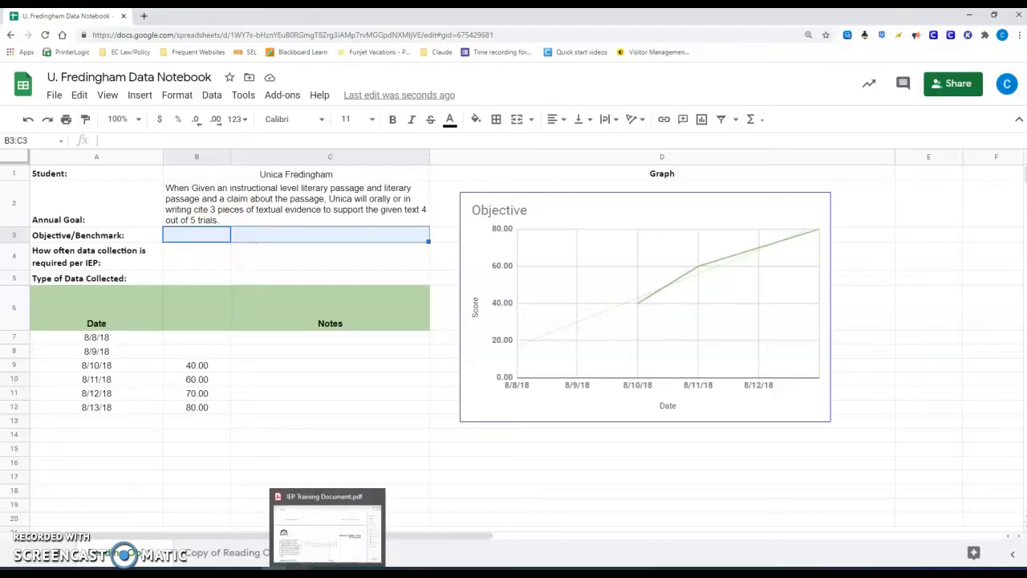
mouse_move(302, 571)
left_click(473, 546)
triple_click(398, 176)
triple_click(346, 200)
key("ctrl+c")
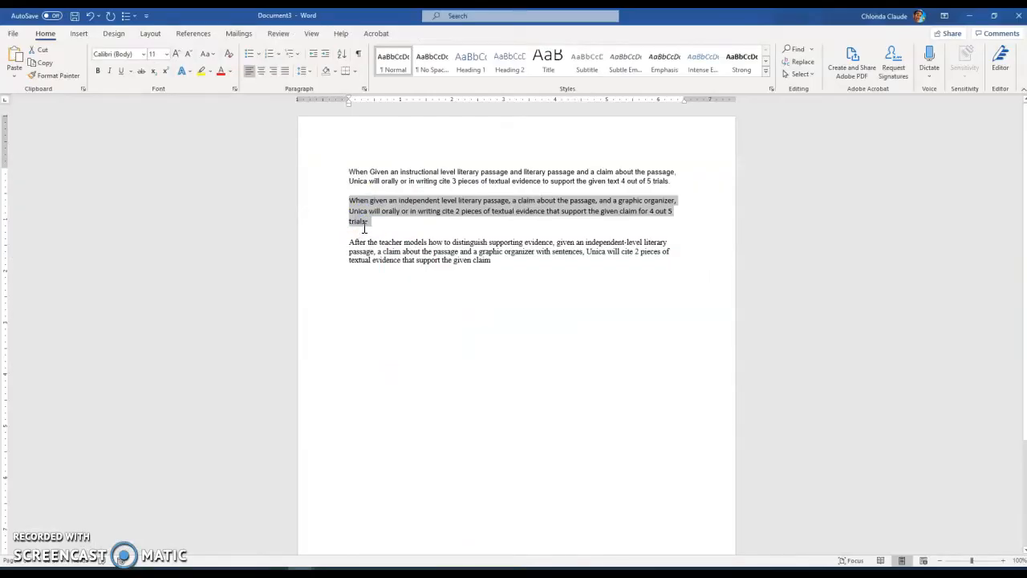
- Return to the student's Data Notebook spreadsheet and paste the copied objective into Objective/Benchmark cell B3
left_click(275, 572)
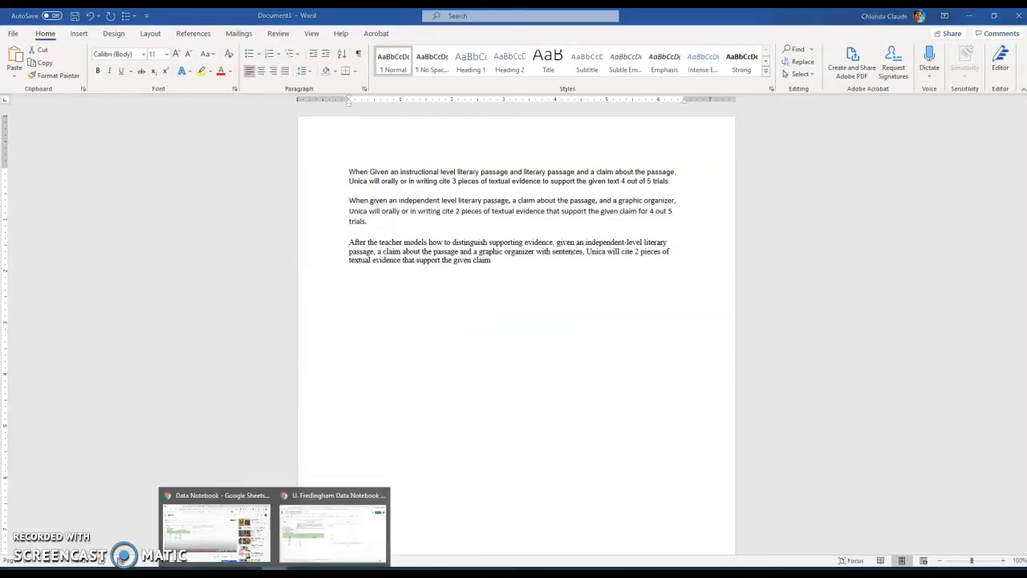
left_click(295, 526)
left_click(201, 255)
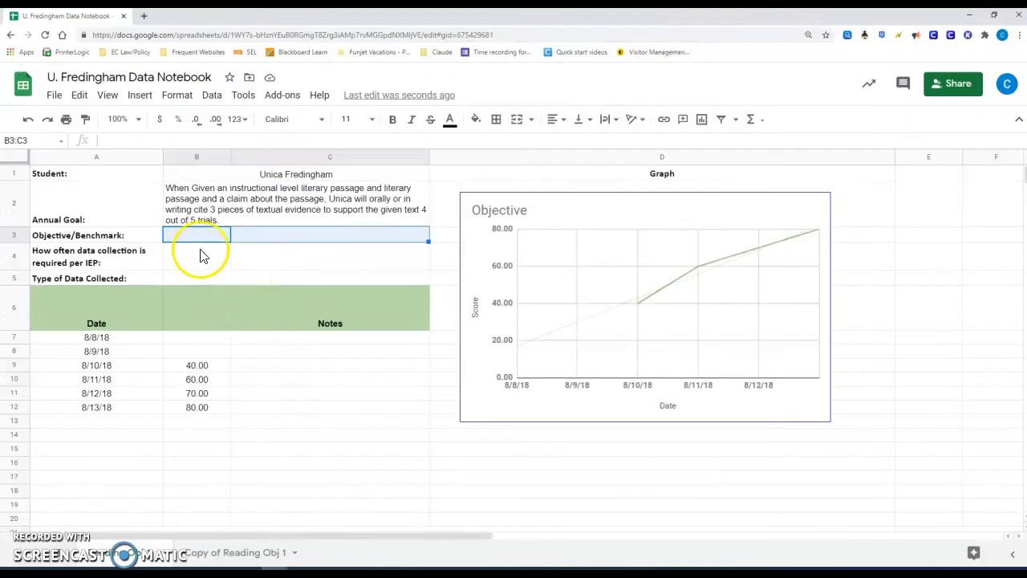
left_click(199, 235)
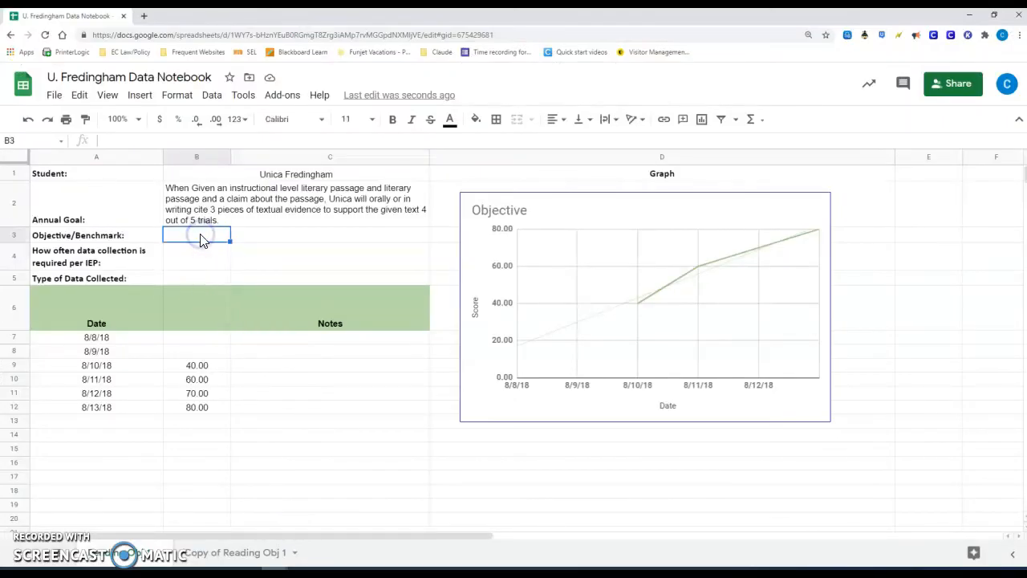
key("ctrl+v")
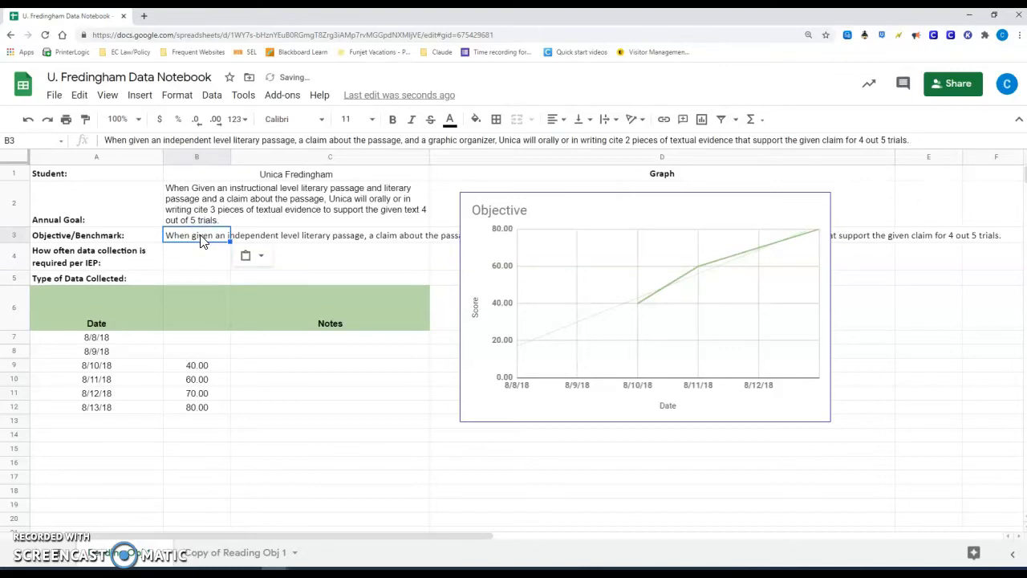
- Merge cells B3:C3 and set the objective's text wrapping to wrap
key("shift+Right")
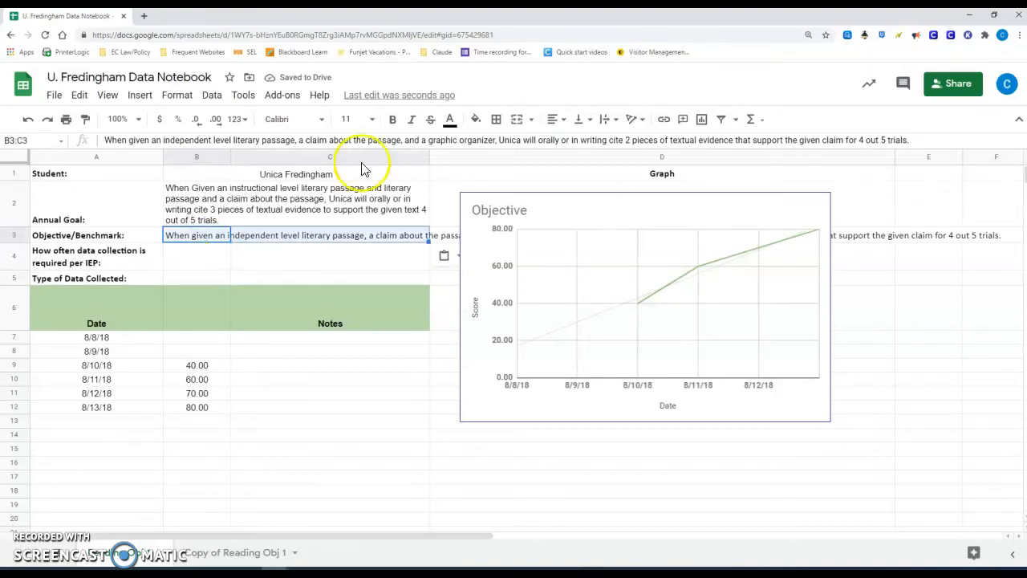
left_click(517, 125)
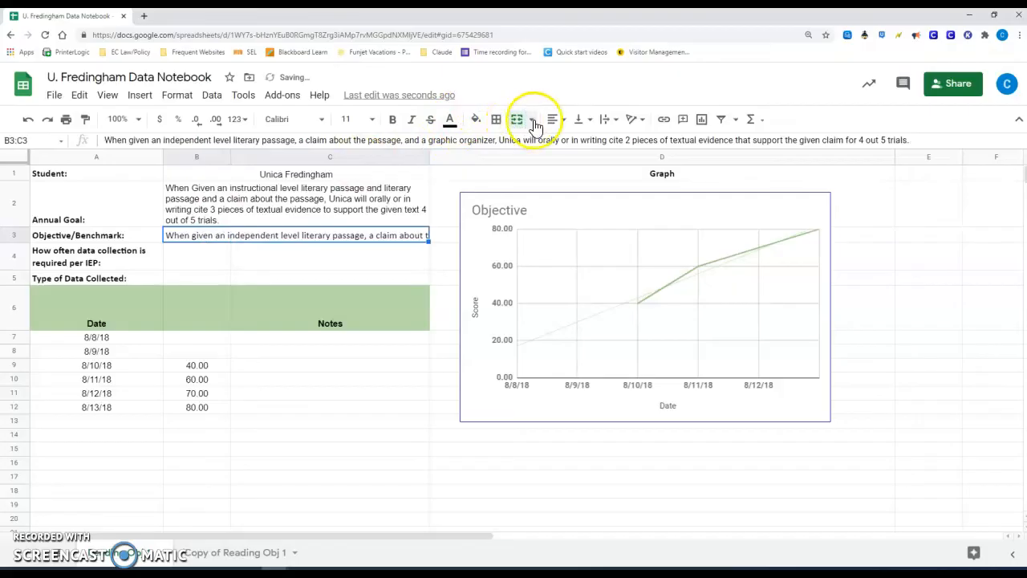
left_click(608, 122)
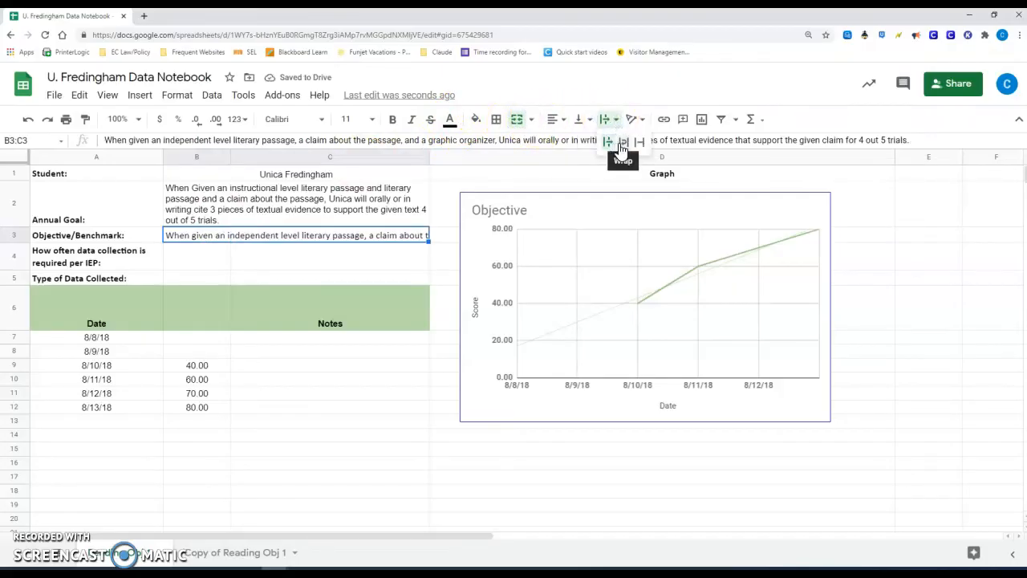
left_click(622, 141)
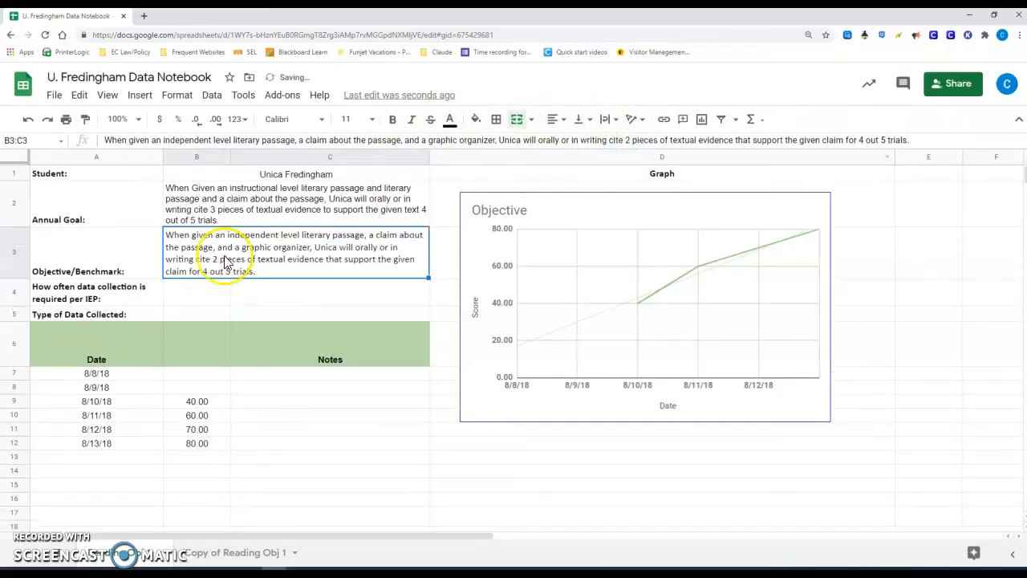
- Merge cells B4:C4 for the data collection frequency and B5:C5 for the type of data collected
left_click(219, 297)
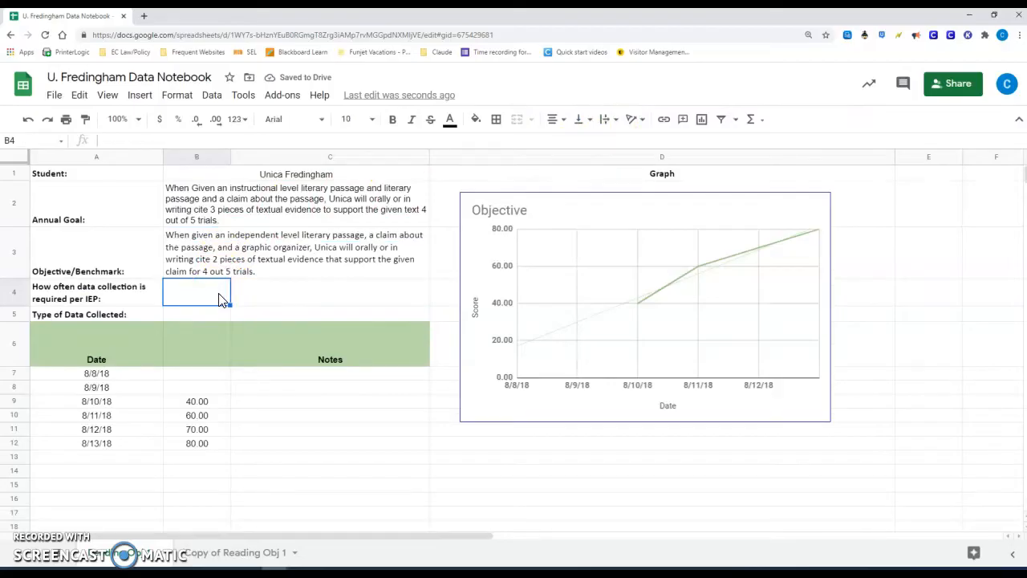
key("shift+Right")
left_click(519, 121)
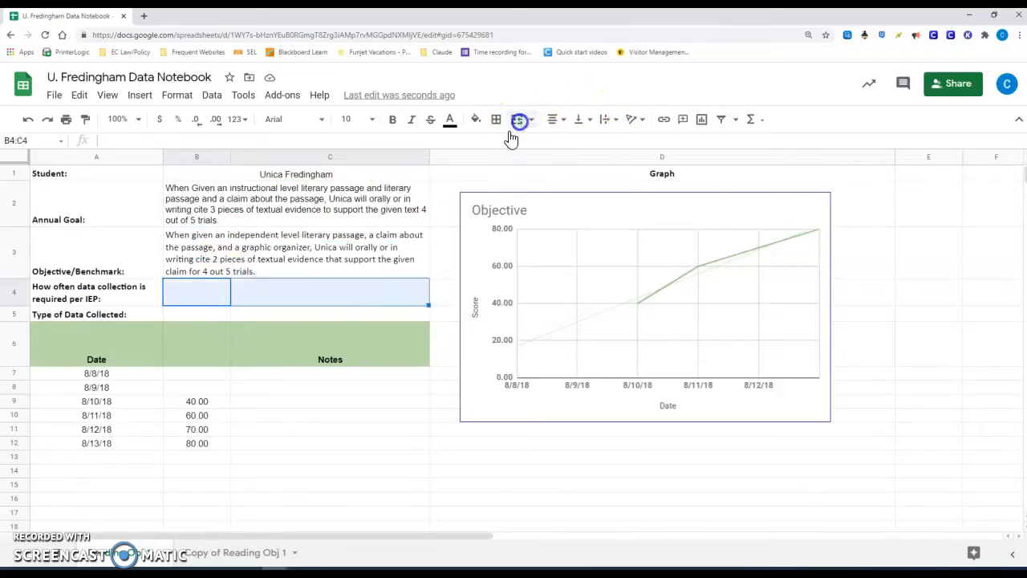
left_click(192, 315)
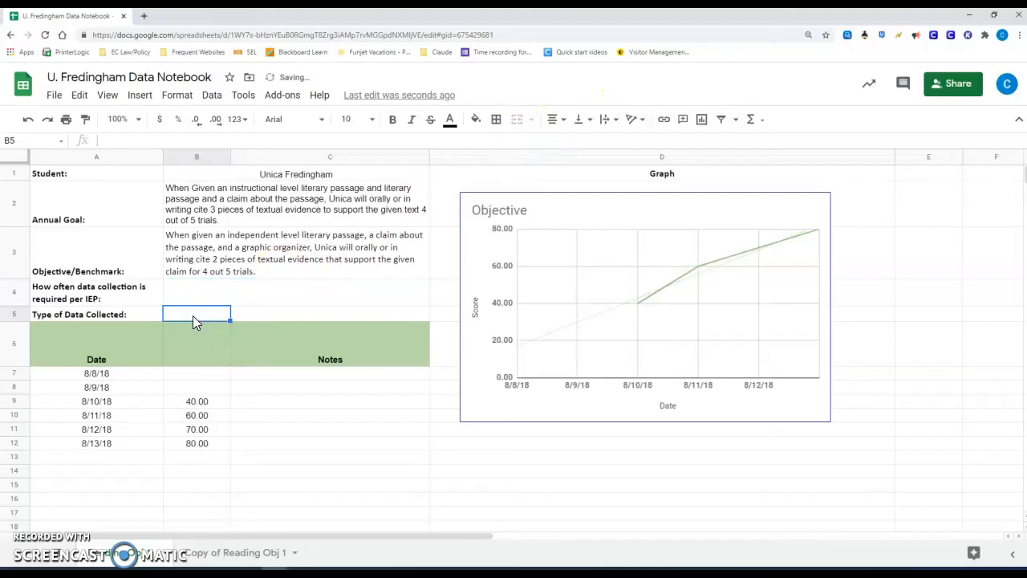
key("shift+Right")
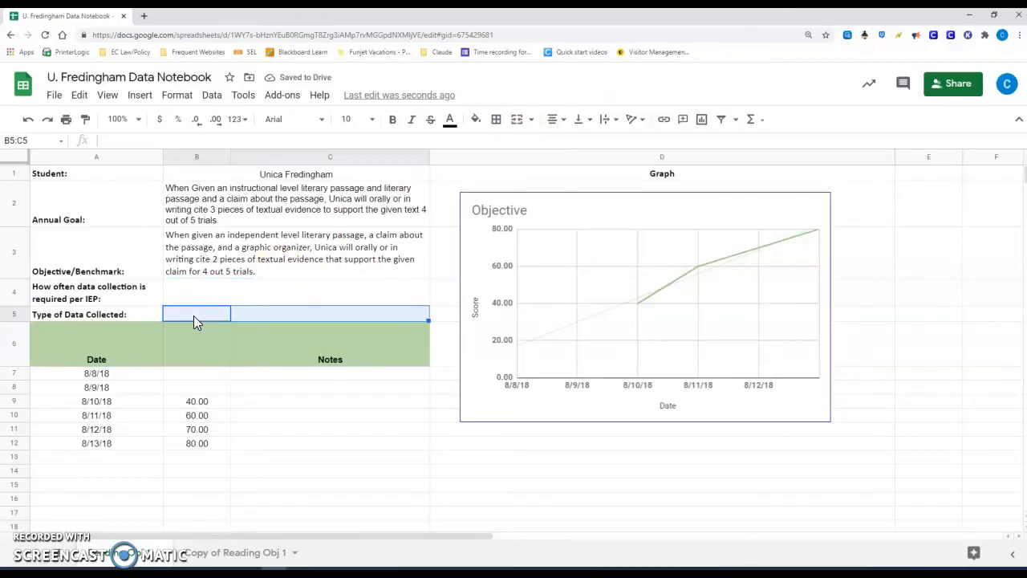
left_click(516, 120)
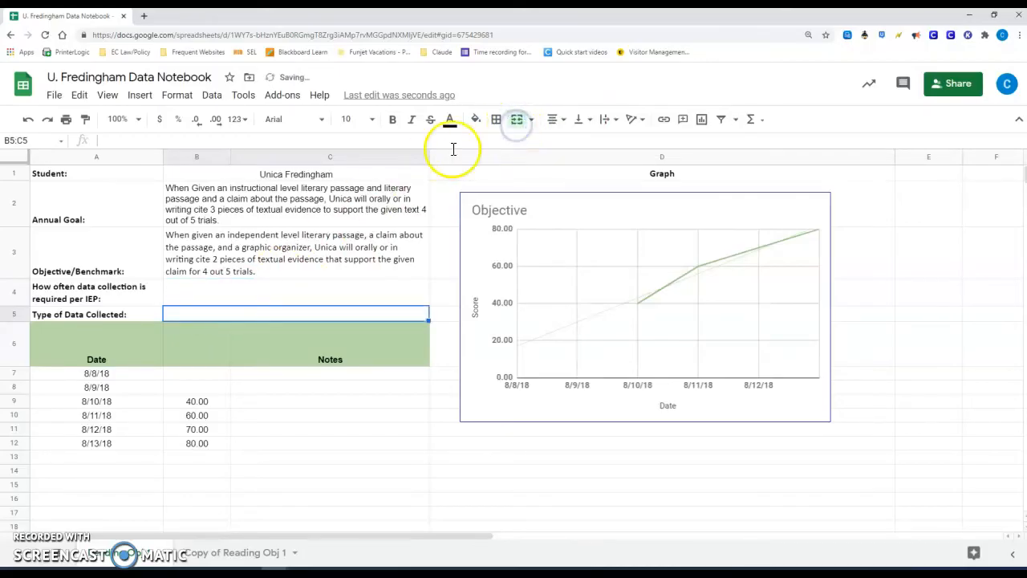
- Rename the Copy of Reading Obj 1 sheet as Reading Obj 2
left_click(201, 559)
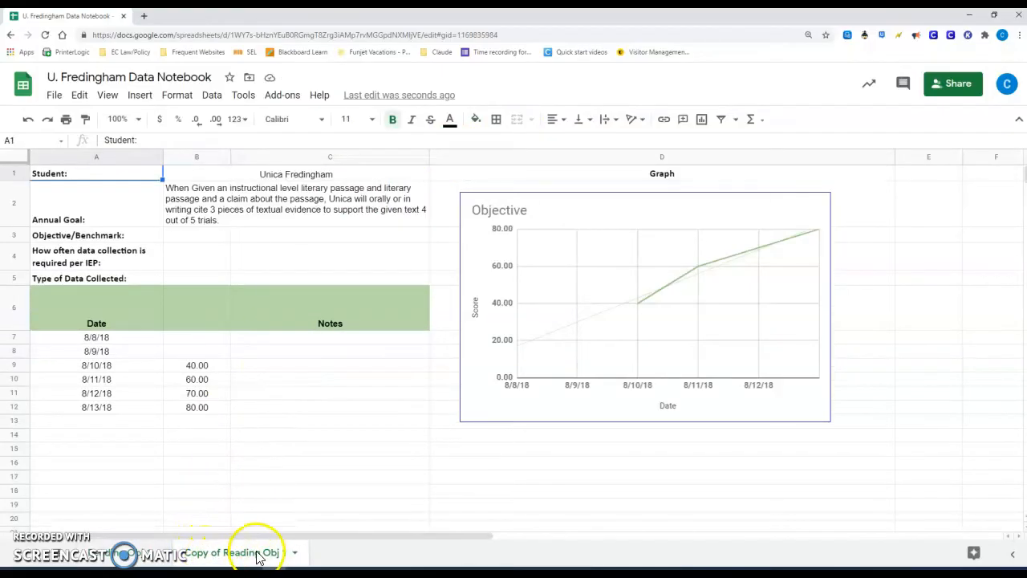
right_click(230, 559)
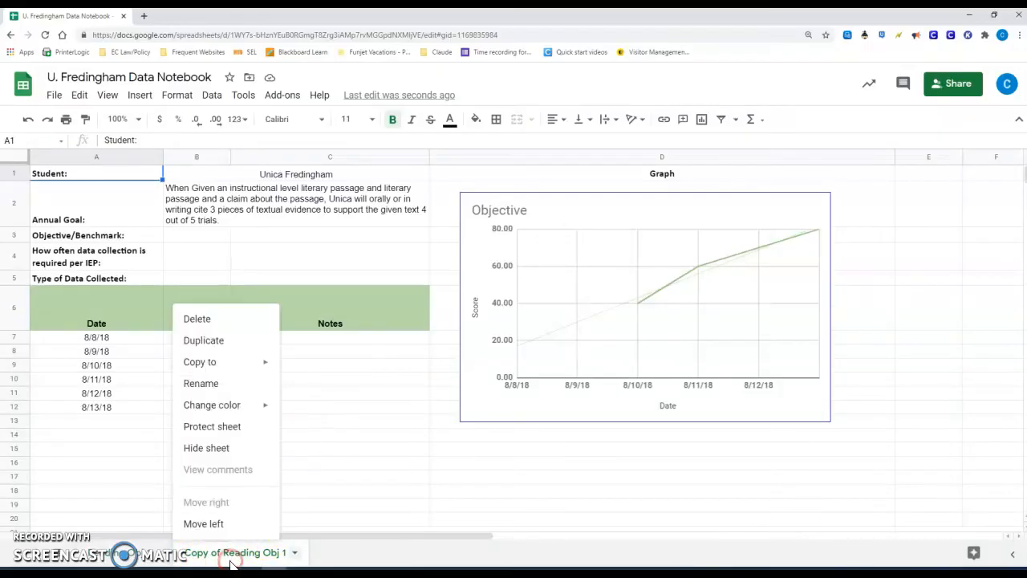
left_click(229, 385)
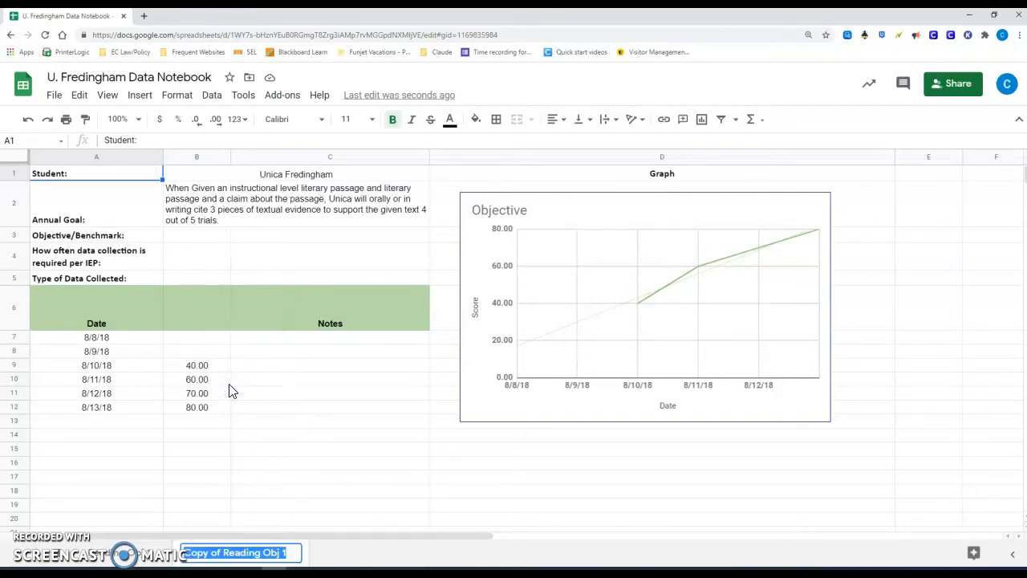
type("Reading")
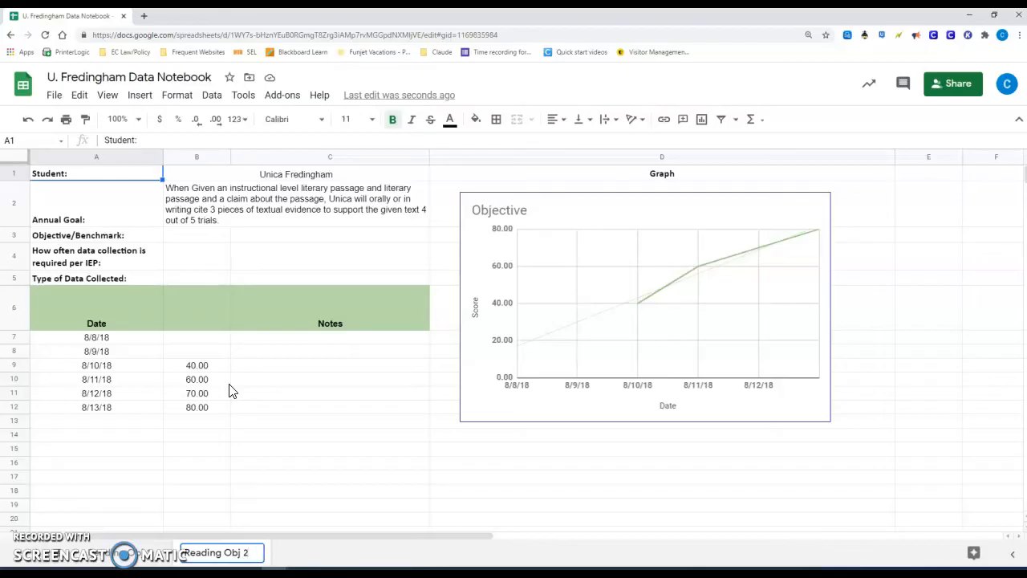
key("Return")
left_click(234, 394)
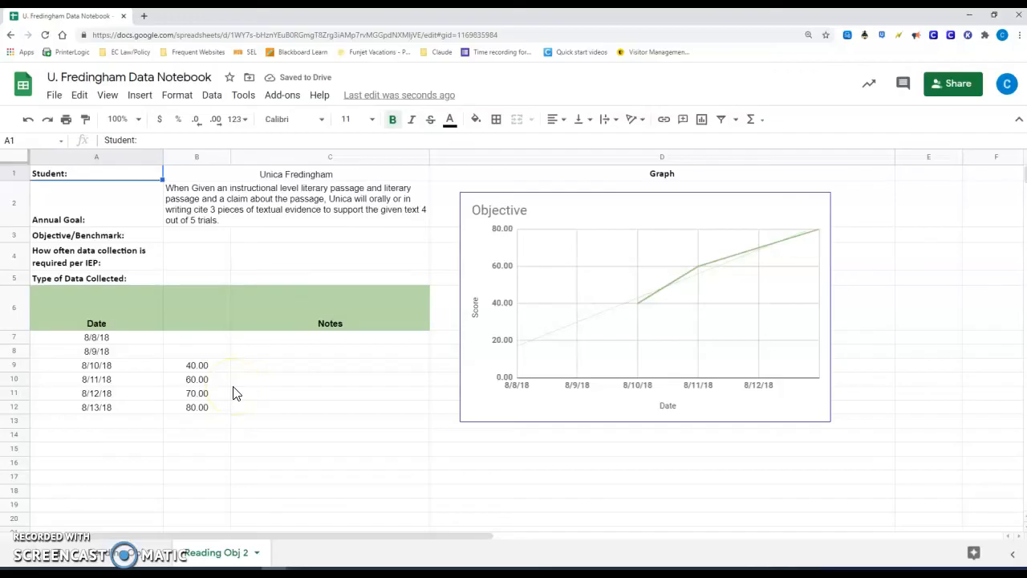
- Duplicate the Reading Obj 2 sheet and clear the Annual Goal text from the new copy
left_click(211, 409)
right_click(209, 553)
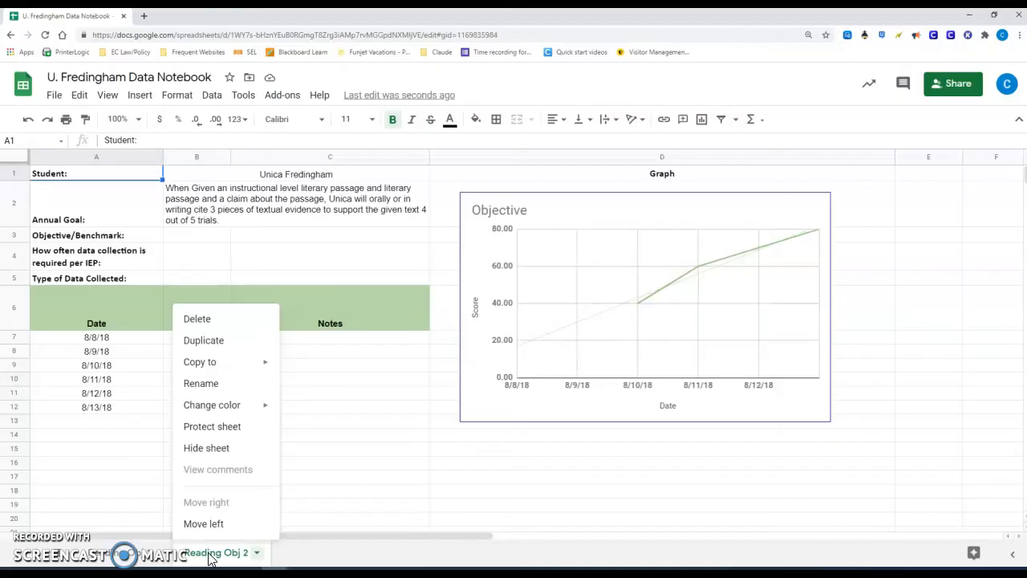
left_click(206, 350)
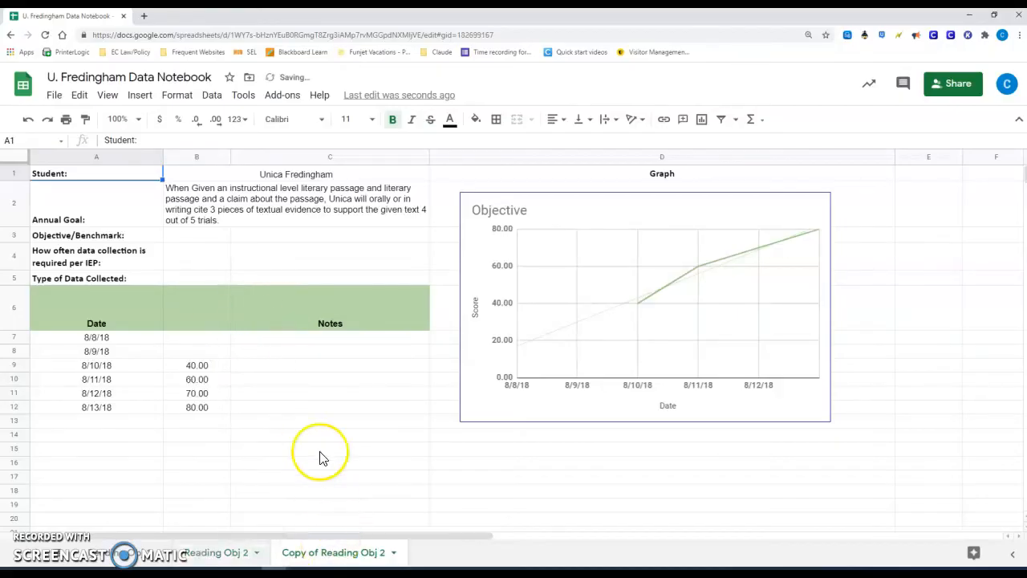
left_click(301, 220)
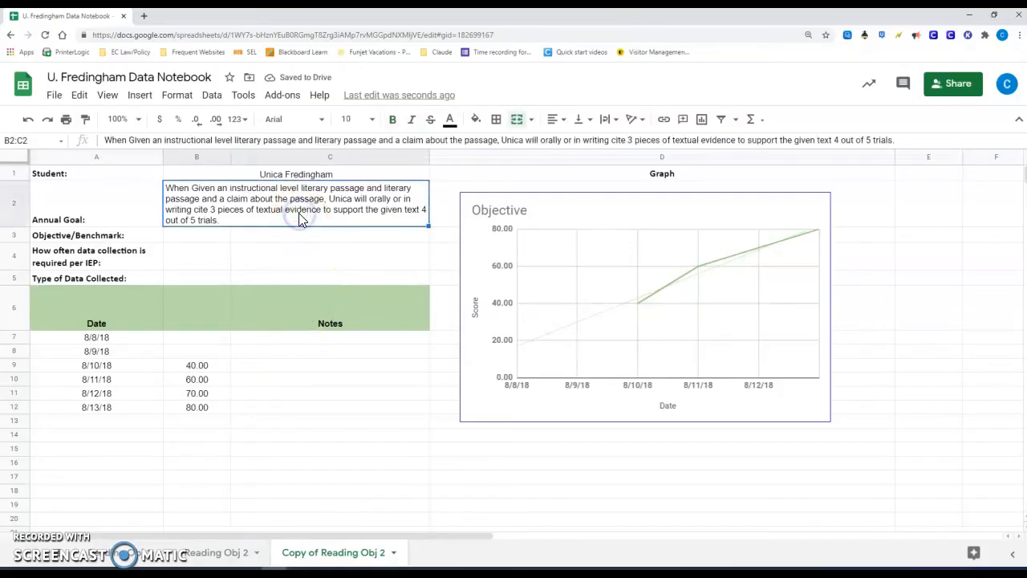
key("Delete")
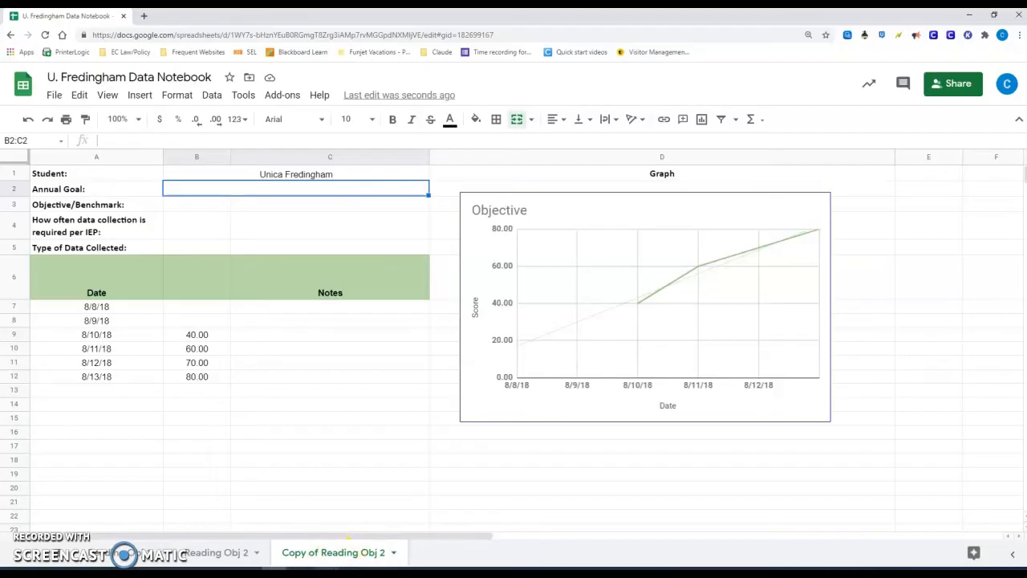
- Copy the Behavior annual goal from page 6 of IEP Training Document.pdf in Acrobat and paste it below the last paragraph of Document3 in Word
left_click(337, 533)
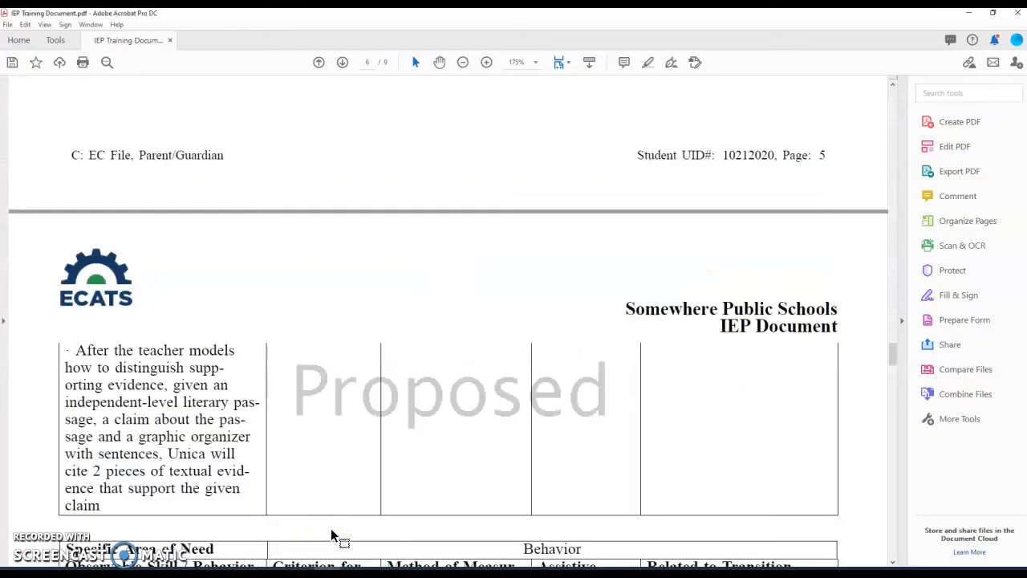
scroll(376, 461, "down", 6)
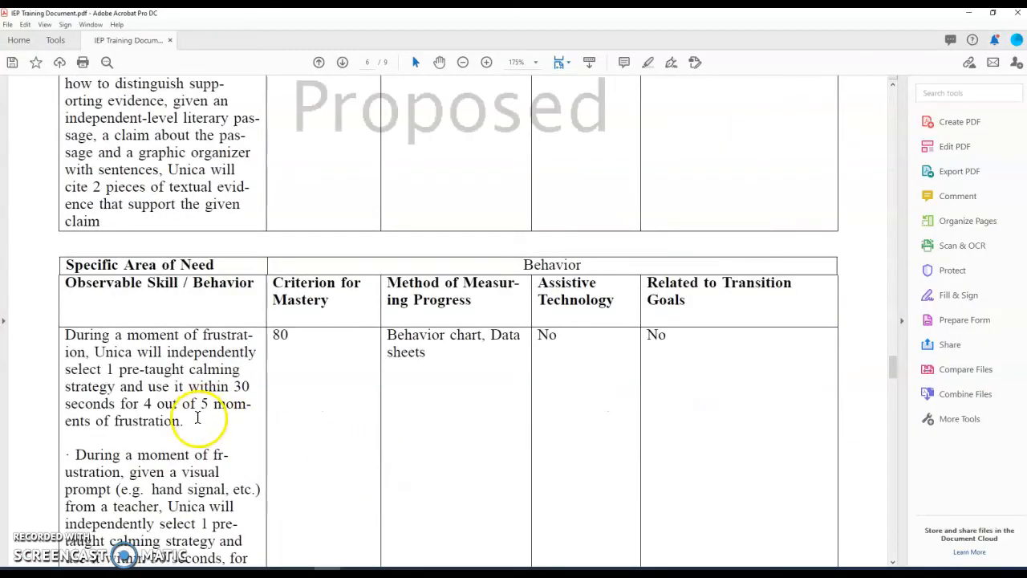
left_click_drag(191, 421, 72, 337)
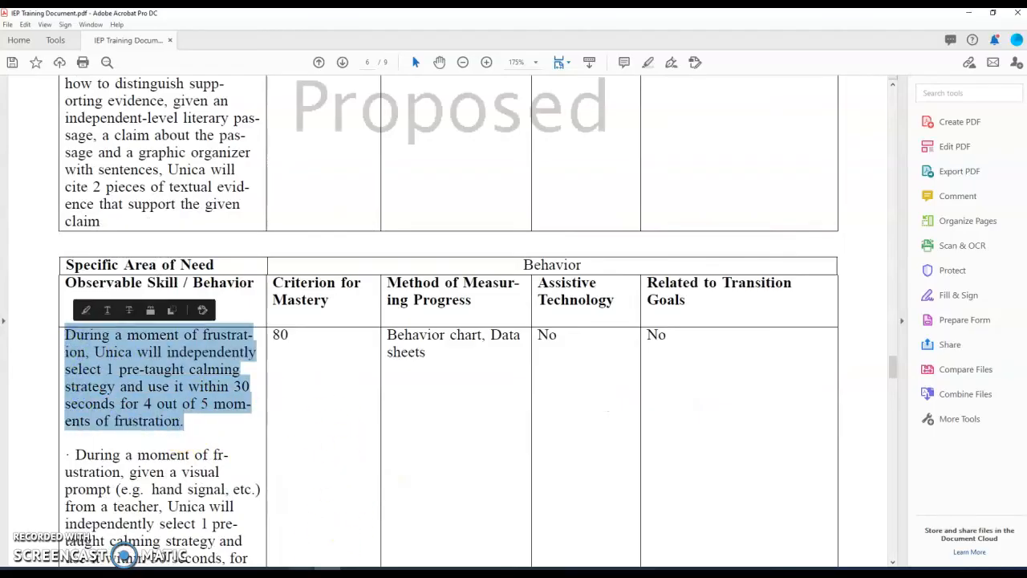
mouse_move(303, 571)
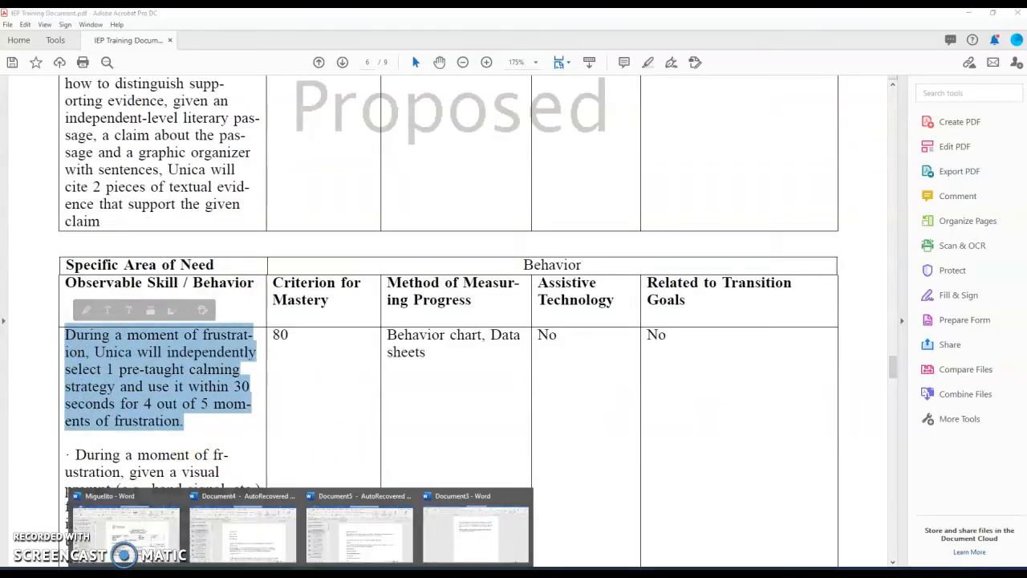
left_click(464, 543)
left_click(509, 275)
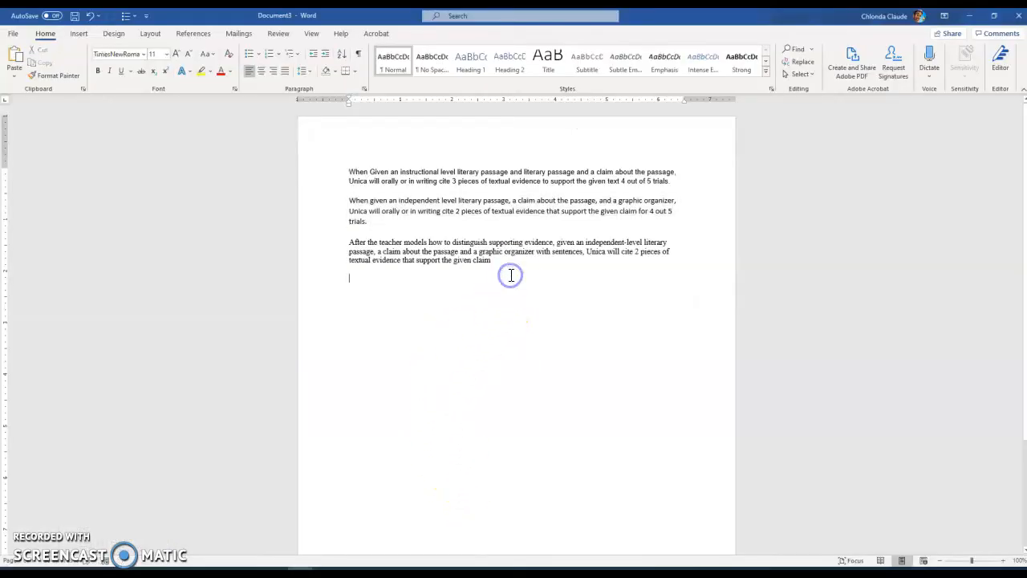
key("ctrl+v")
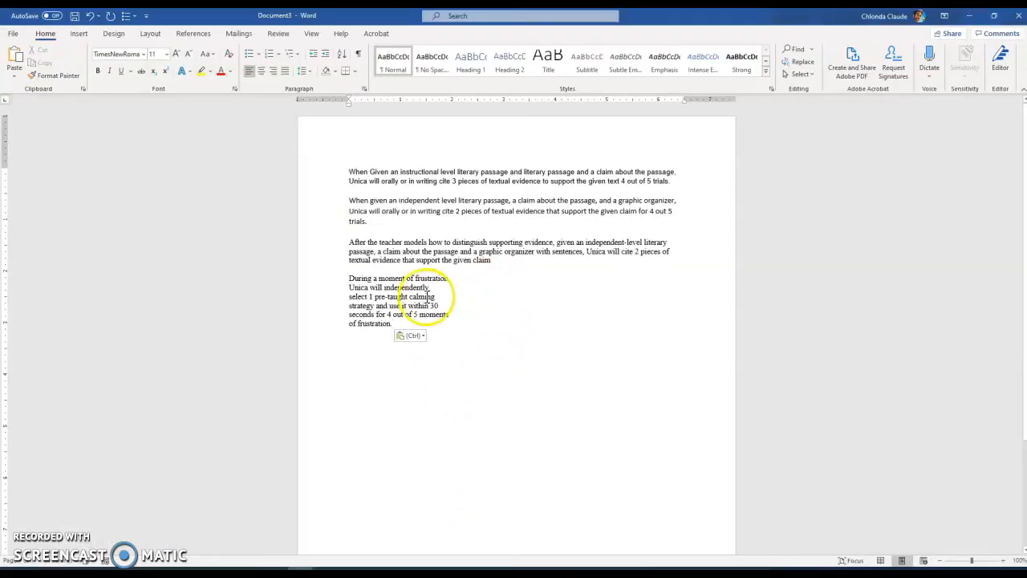
- Remove the line breaks inside the pasted behavior goal in Document3 so it reads as one continuous paragraph
left_click(349, 322)
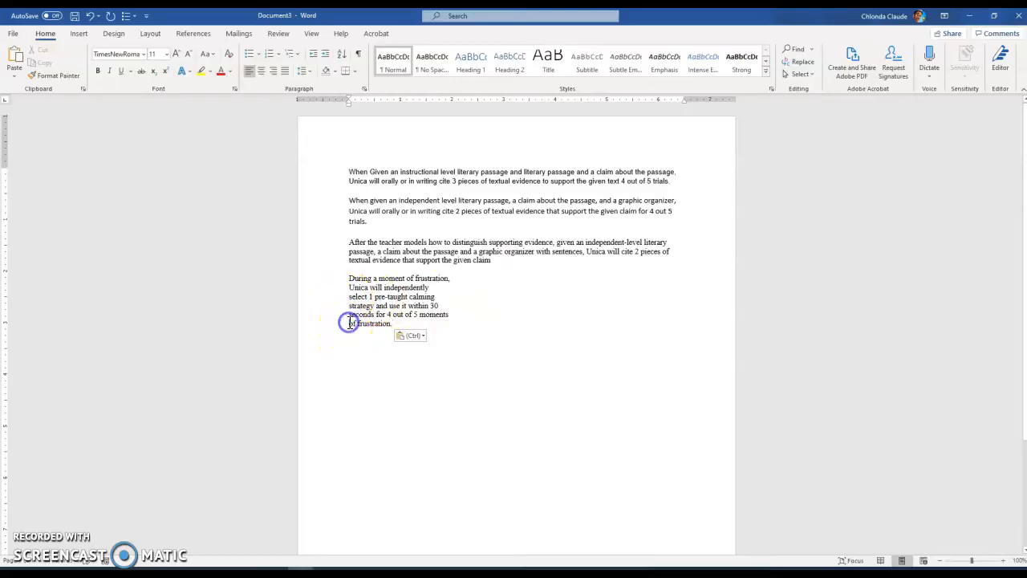
key("BackSpace")
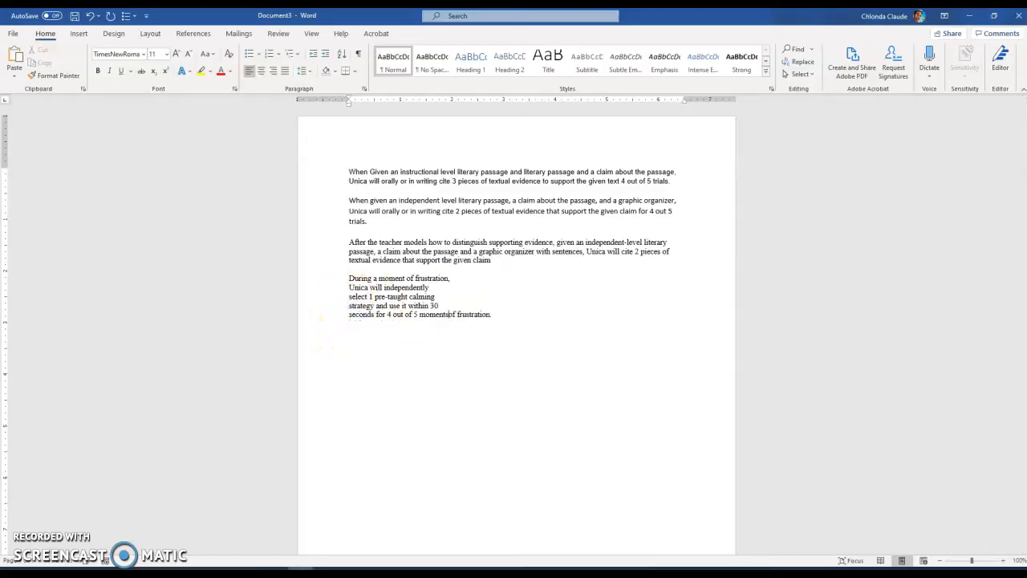
left_click(351, 318)
key("BackSpace")
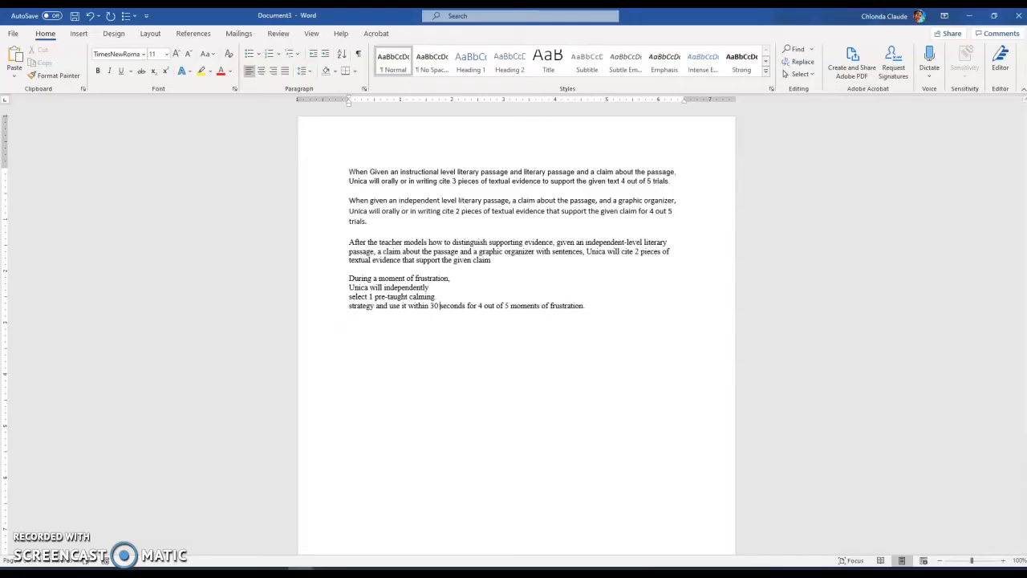
left_click(350, 306)
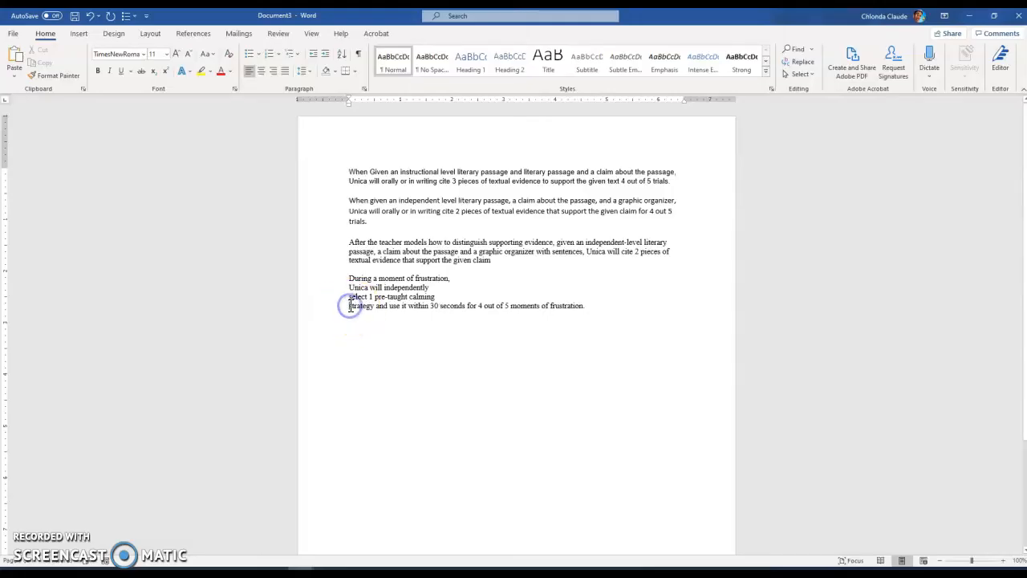
key("BackSpace")
left_click(349, 298)
key("BackSpace")
left_click(349, 289)
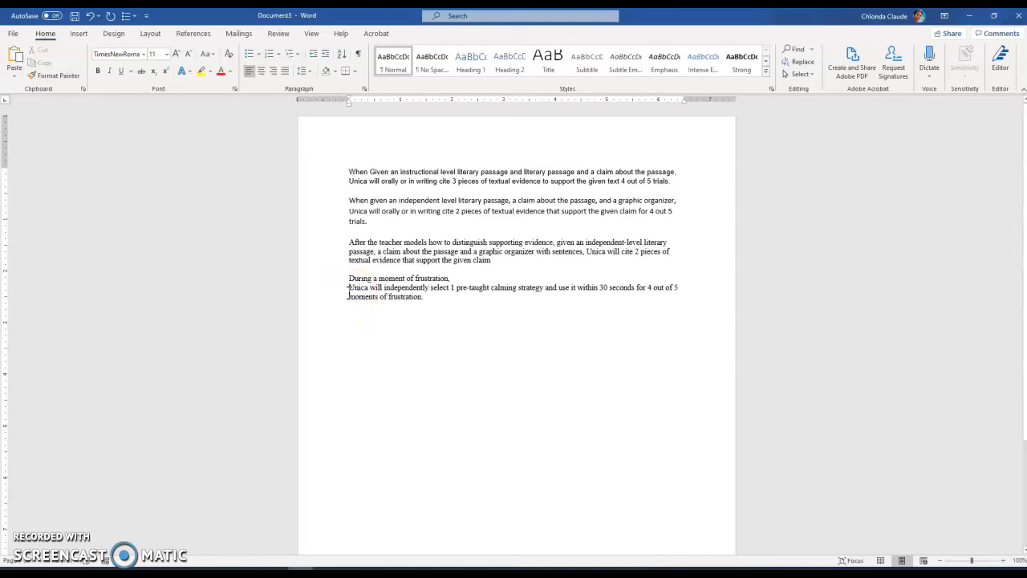
key("BackSpace")
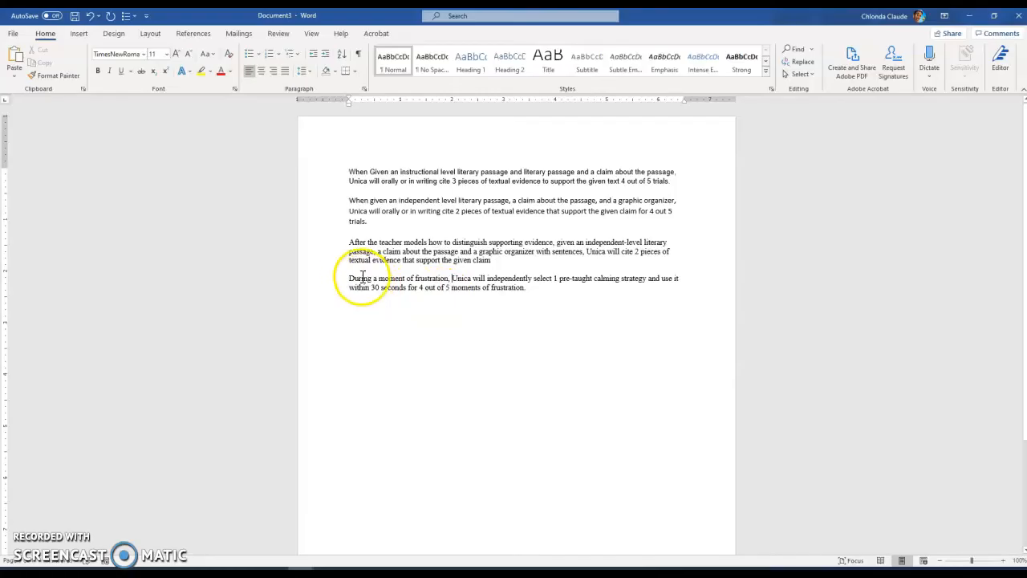
- Copy the behavior goal paragraph from Word and paste it into the Annual Goal cell B2 of the Copy of Reading Obj 2 sheet in Google Sheets
left_click_drag(349, 279, 531, 285)
key("ctrl+c")
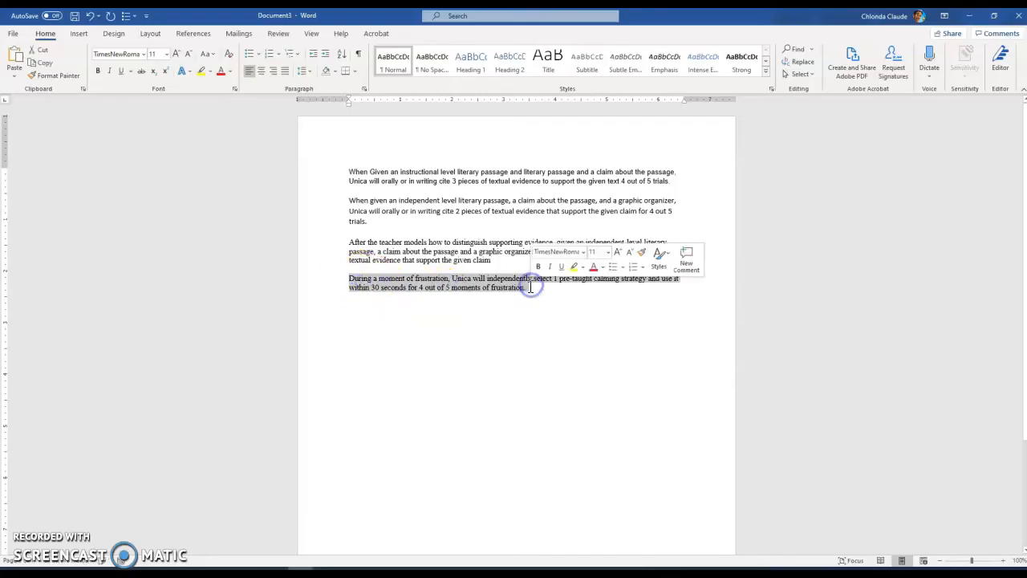
left_click(274, 572)
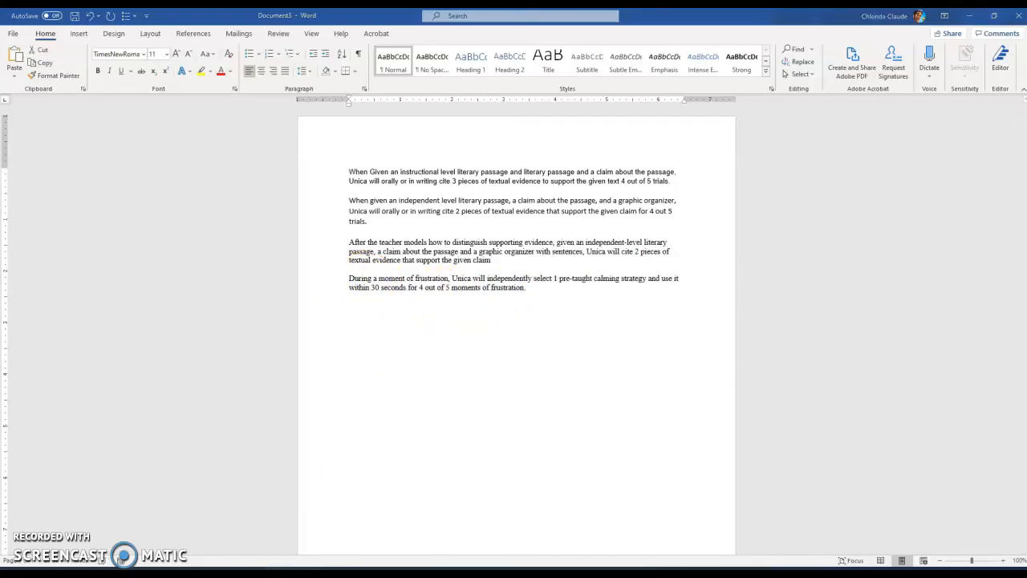
left_click(315, 530)
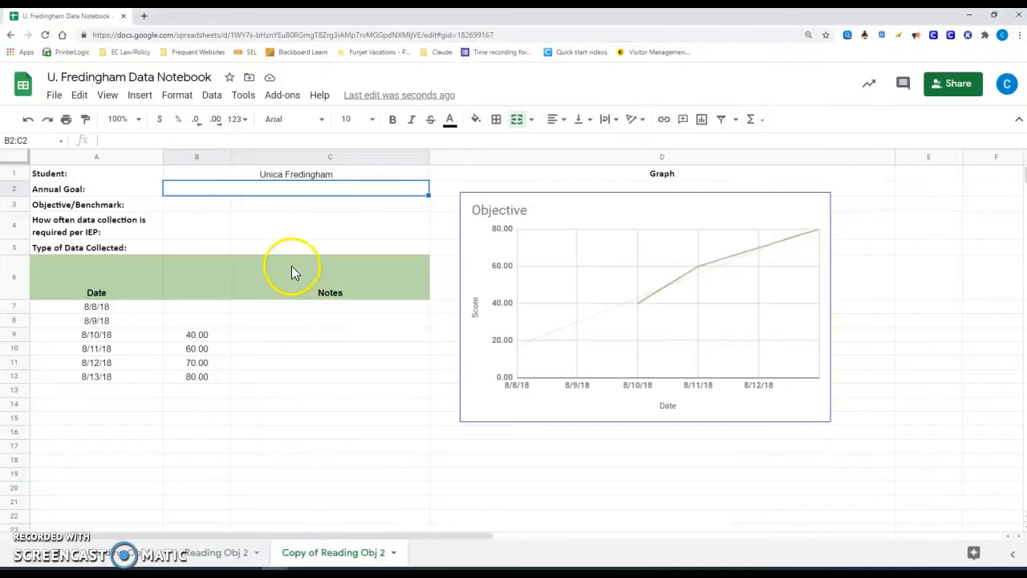
right_click(282, 192)
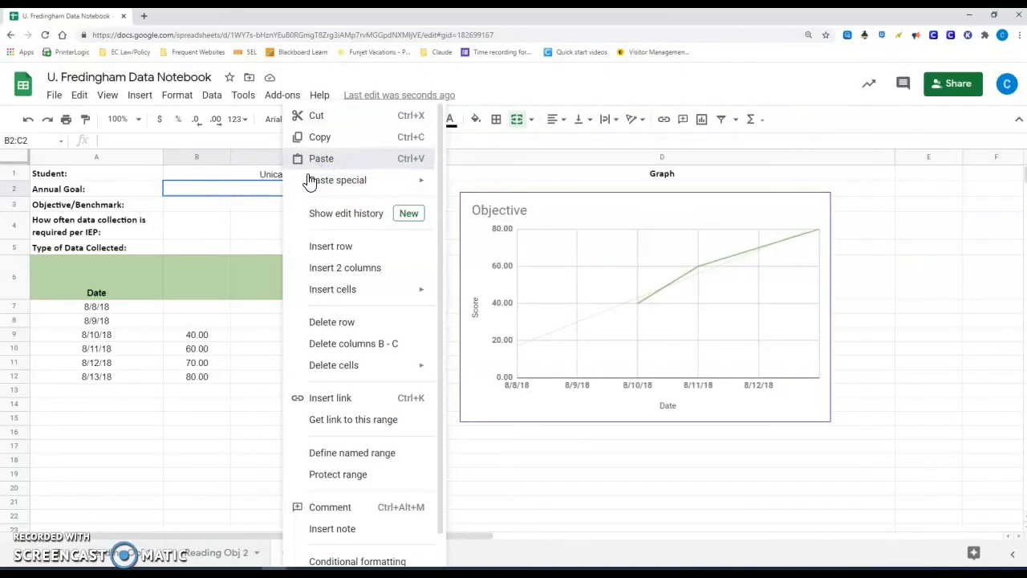
left_click(309, 171)
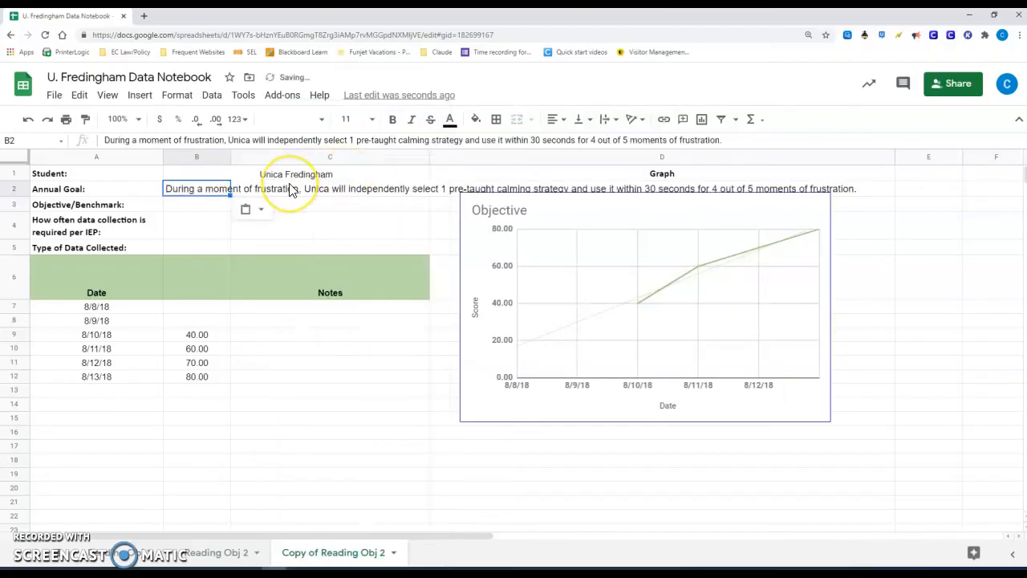
- Merge cells B2:C2 for the Annual Goal and wrap the behavior goal text
left_click(290, 189, "shift")
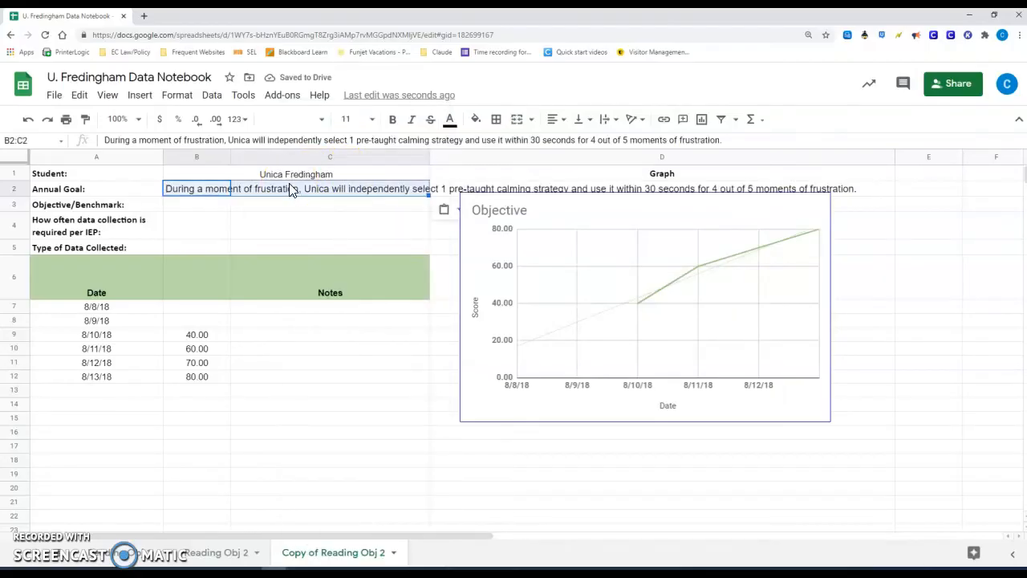
left_click(519, 119)
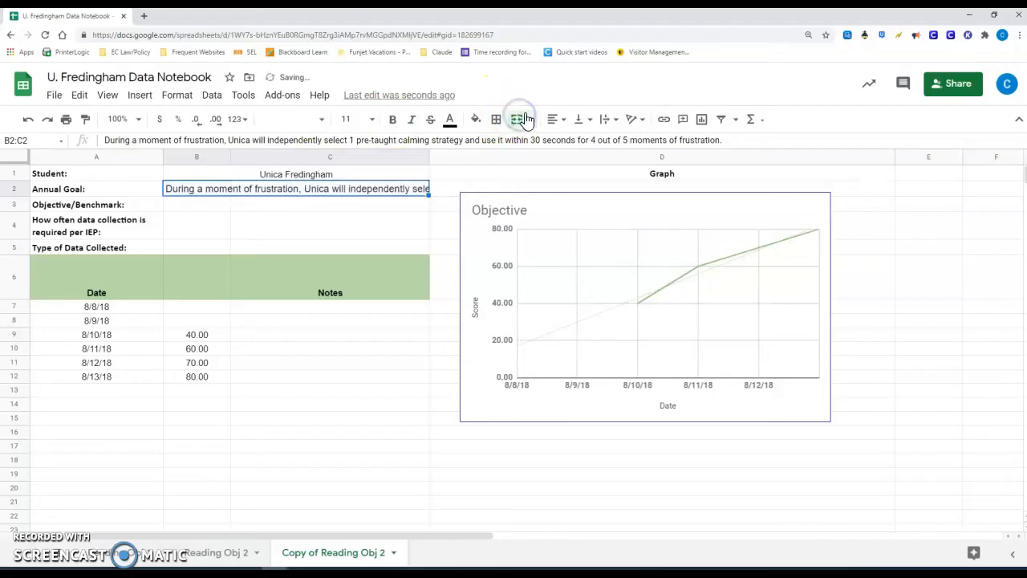
left_click(611, 120)
left_click(623, 141)
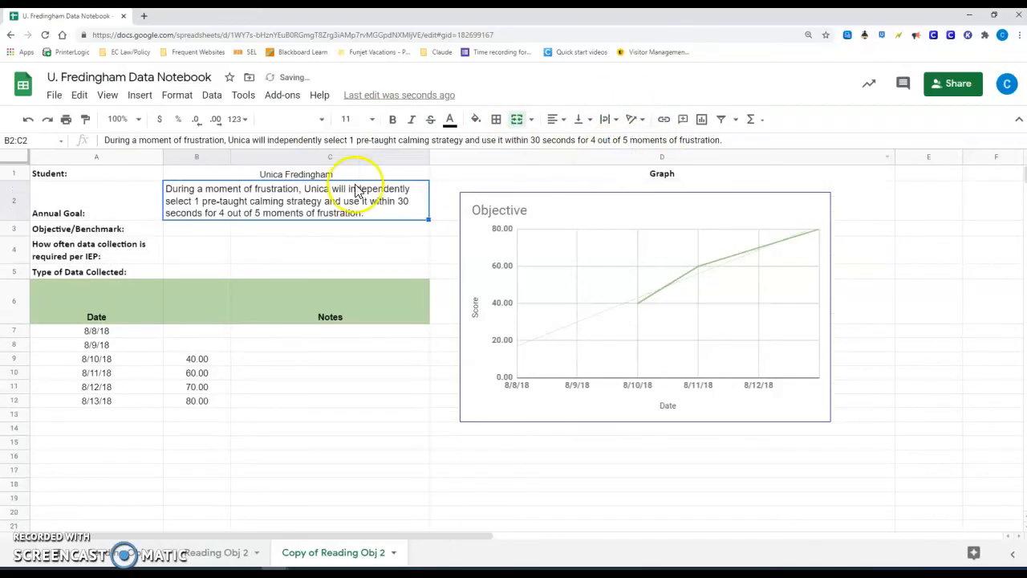
- Merge cells B3:C3, B4:C4 and B5:C5 for the objective, data collection frequency and type of data collected
left_click(224, 231)
left_click_drag(224, 232, 239, 230)
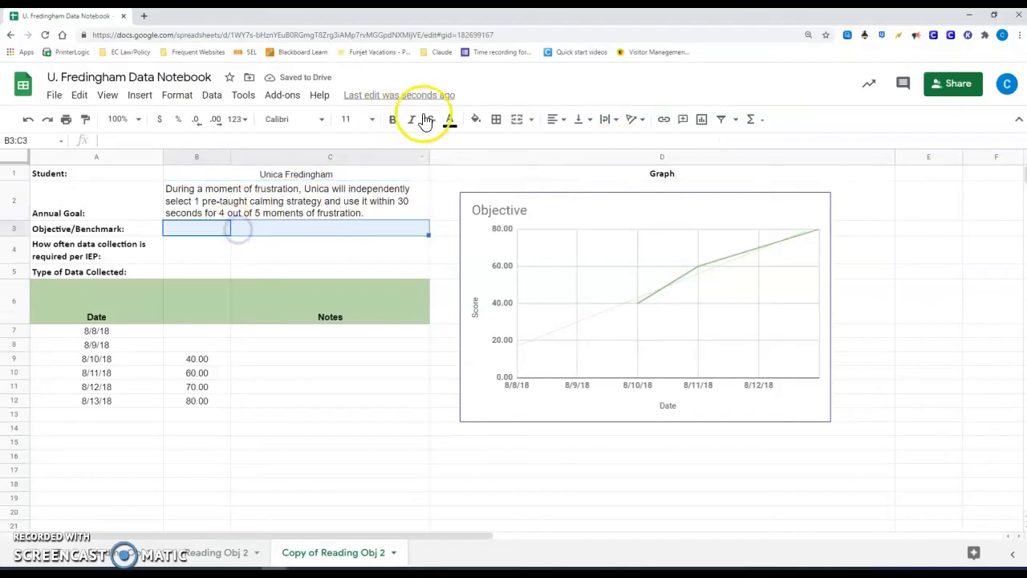
left_click(519, 122)
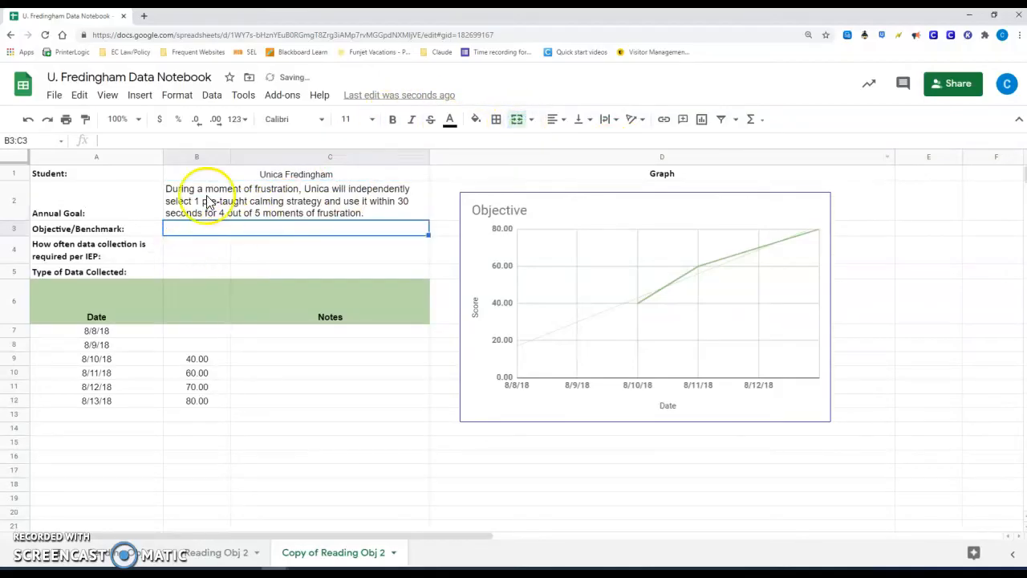
left_click_drag(228, 251, 260, 274)
left_click(519, 121)
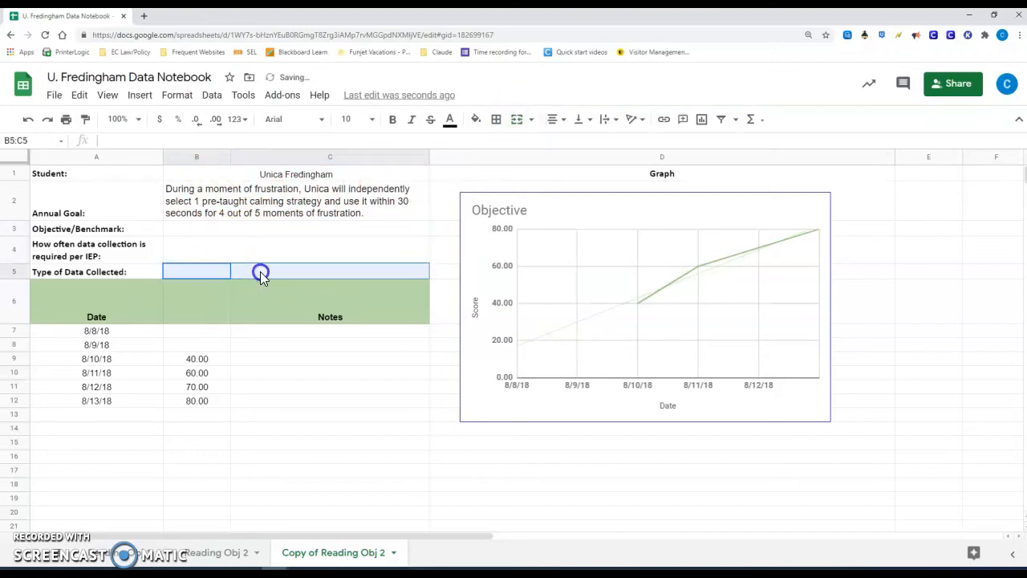
left_click(518, 122)
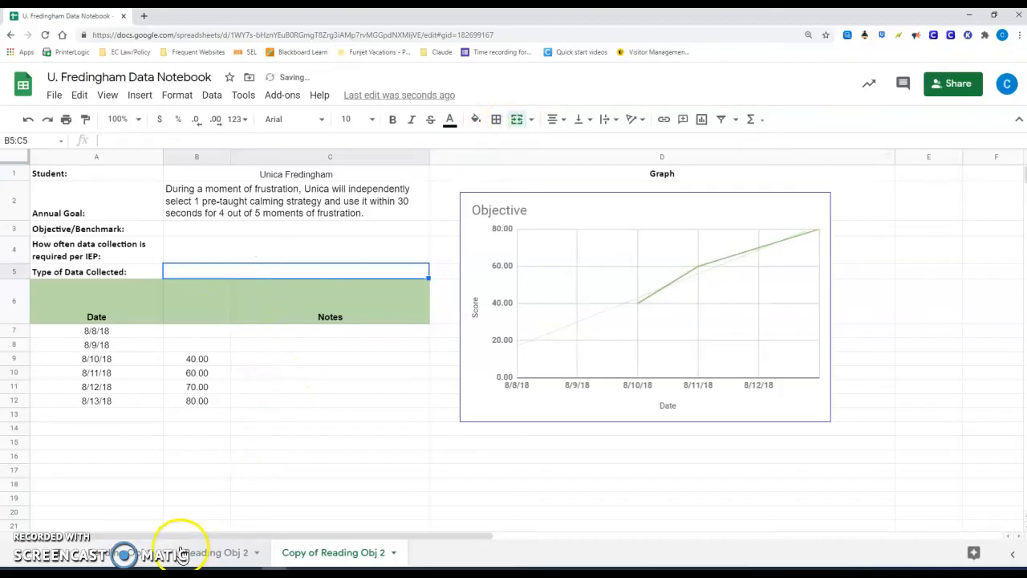
- On the Reading Obj 1 sheet, enter "3 per week" as how often data collection is required per the IEP
left_click(124, 554)
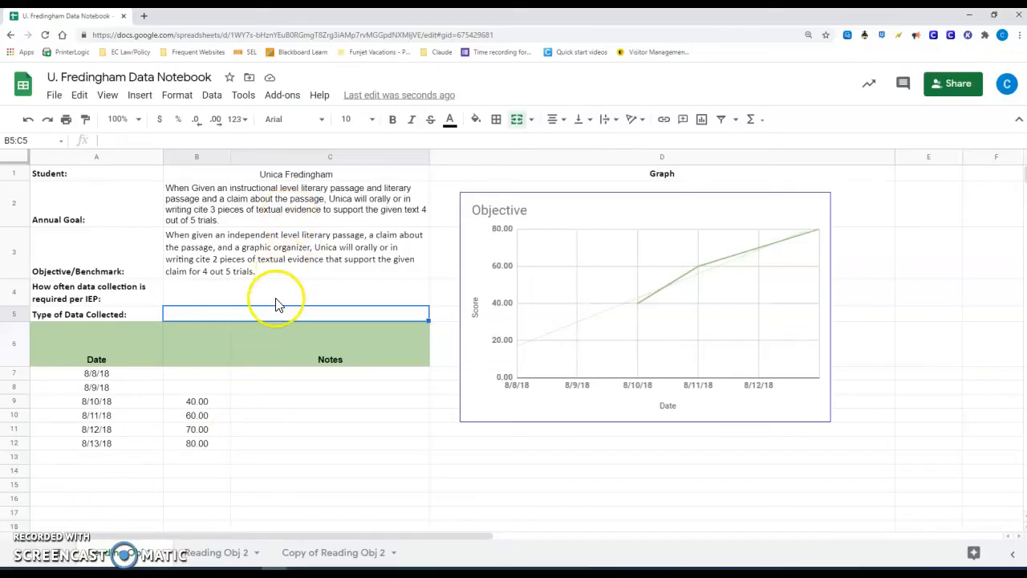
left_click(278, 299)
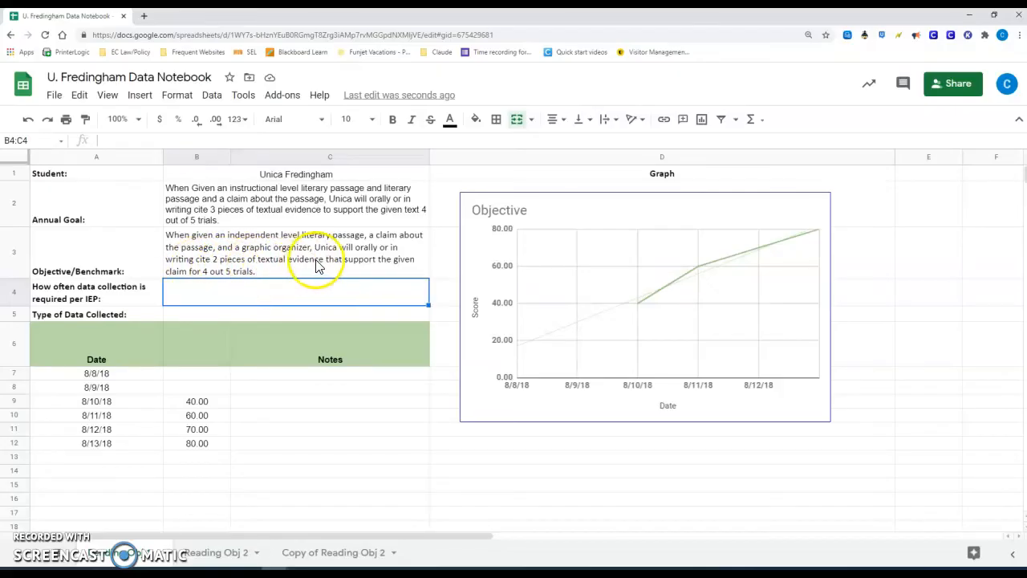
left_click(234, 300)
type("3 per week")
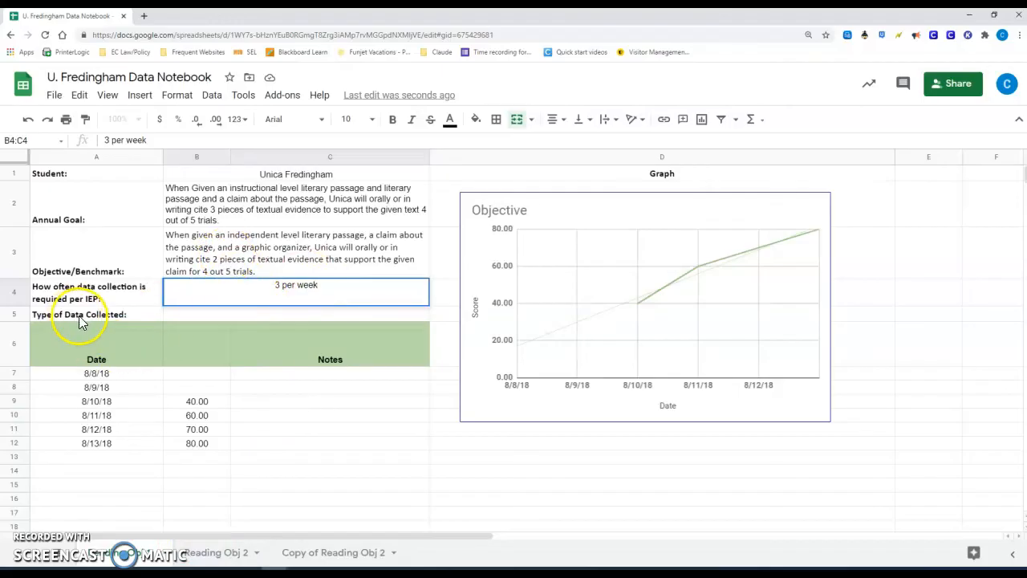
- Check the Reading goal's method of measuring progress on page 5 of IEP Training Document.pdf in Acrobat
left_click(327, 573)
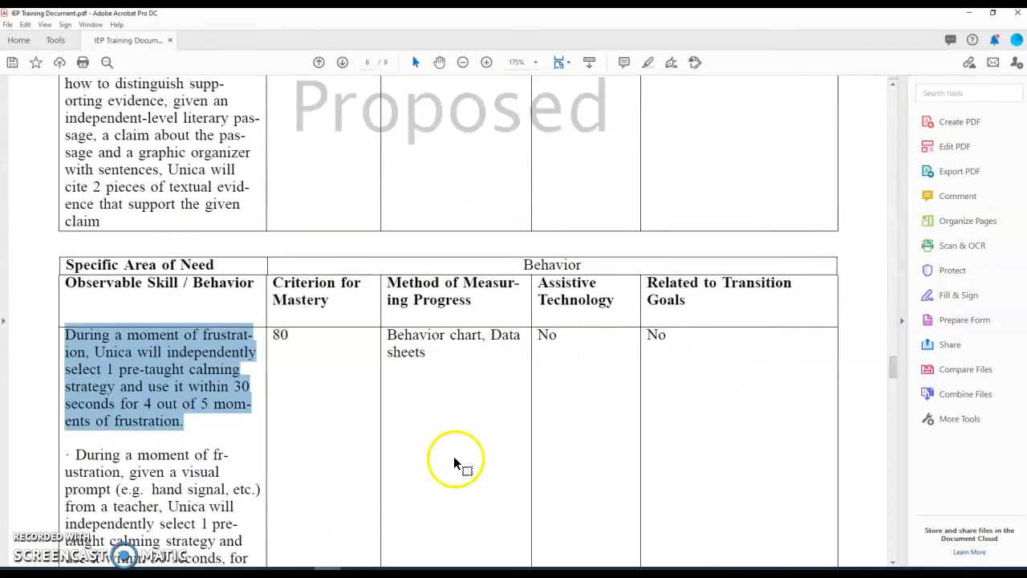
left_click(471, 434)
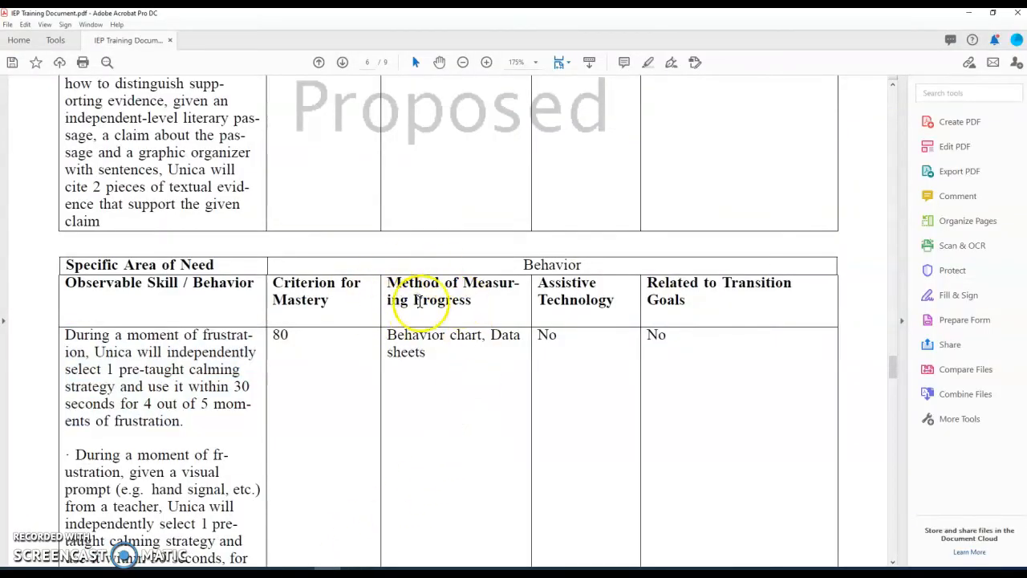
scroll(449, 375, "up", 1)
scroll(449, 376, "up", 10)
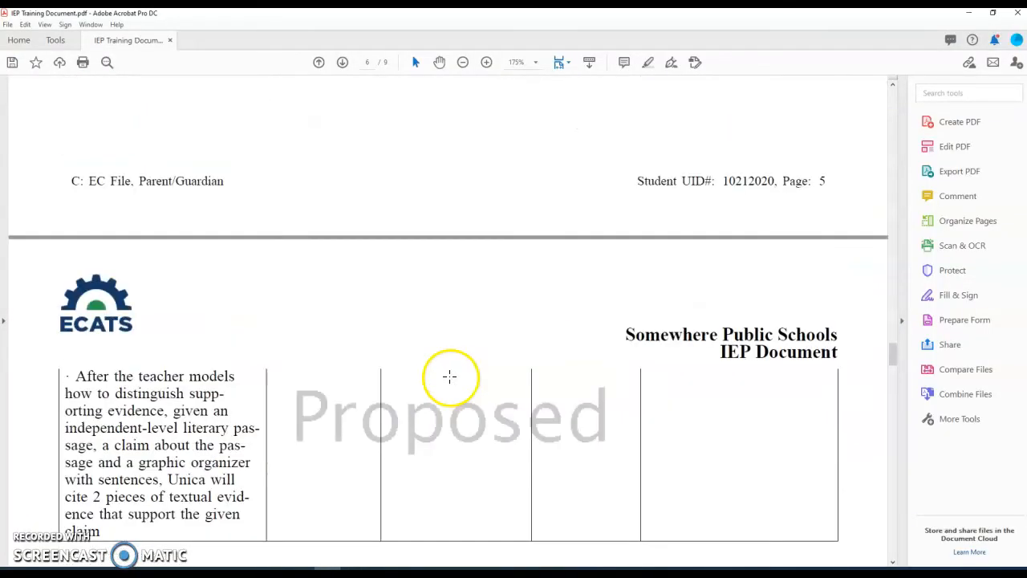
scroll(450, 382, "up", 2)
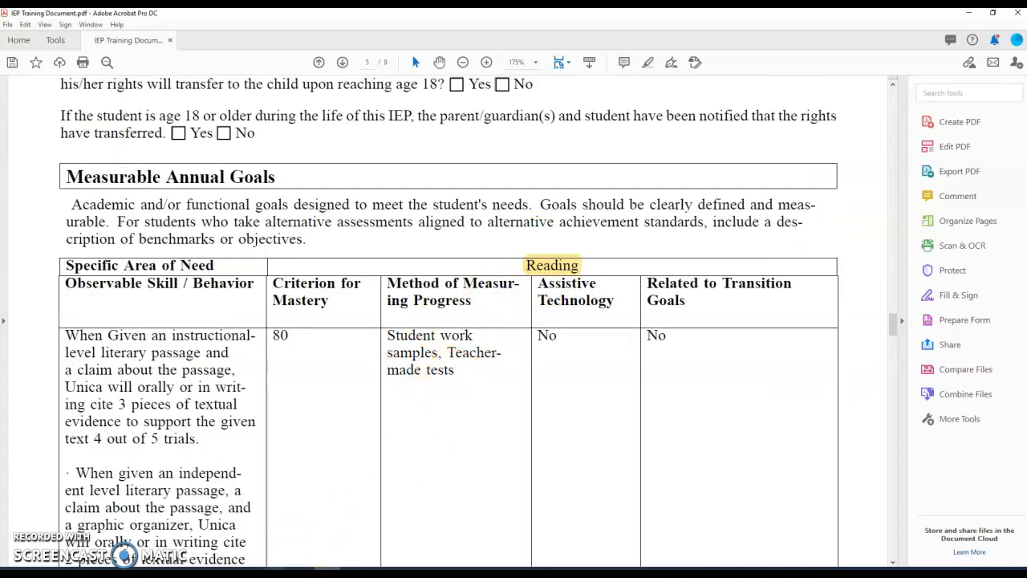
- Back in Google Sheets, enter "Student work; Teacher Made Tests" as the type of data collected on the Reading Obj 1 sheet
mouse_move(281, 568)
left_click(311, 530)
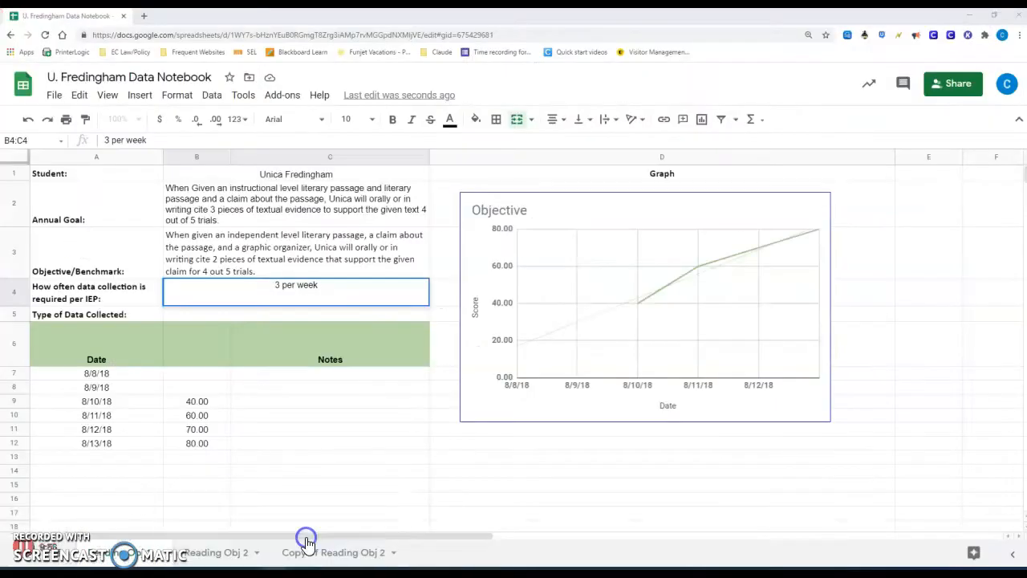
left_click(373, 315)
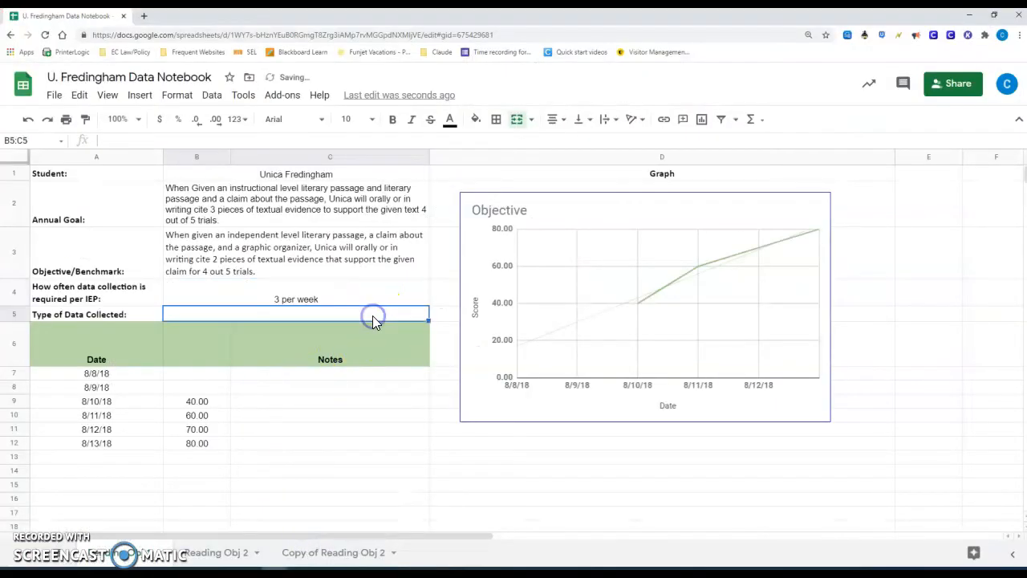
type("Student wor")
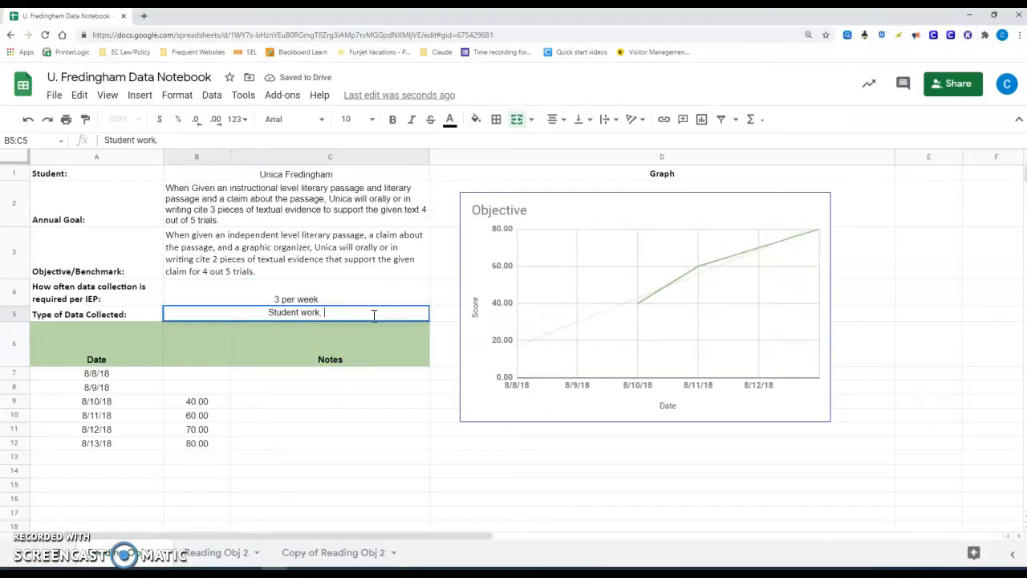
type("k; Ta")
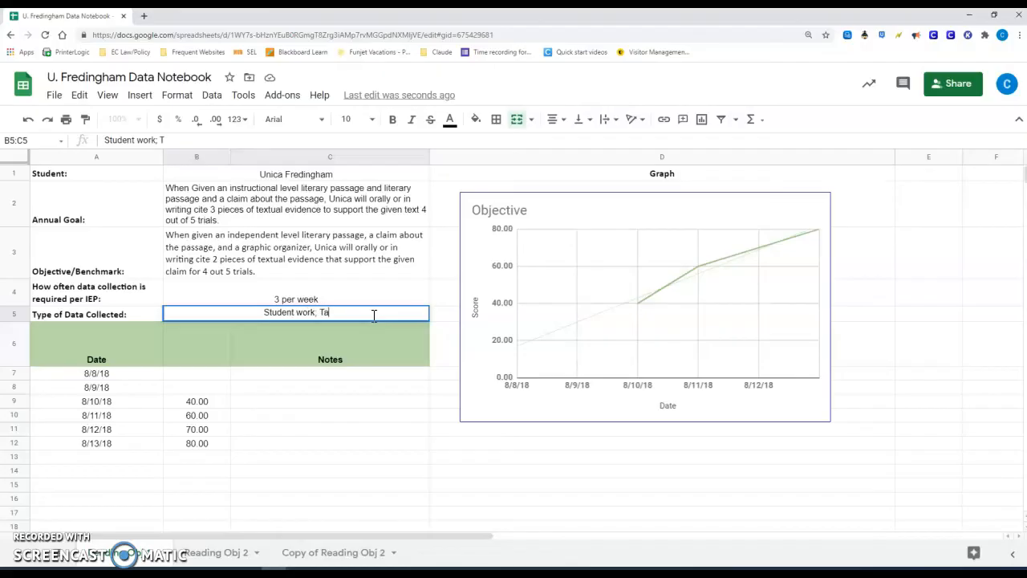
key("BackSpace")
type("eacher Made")
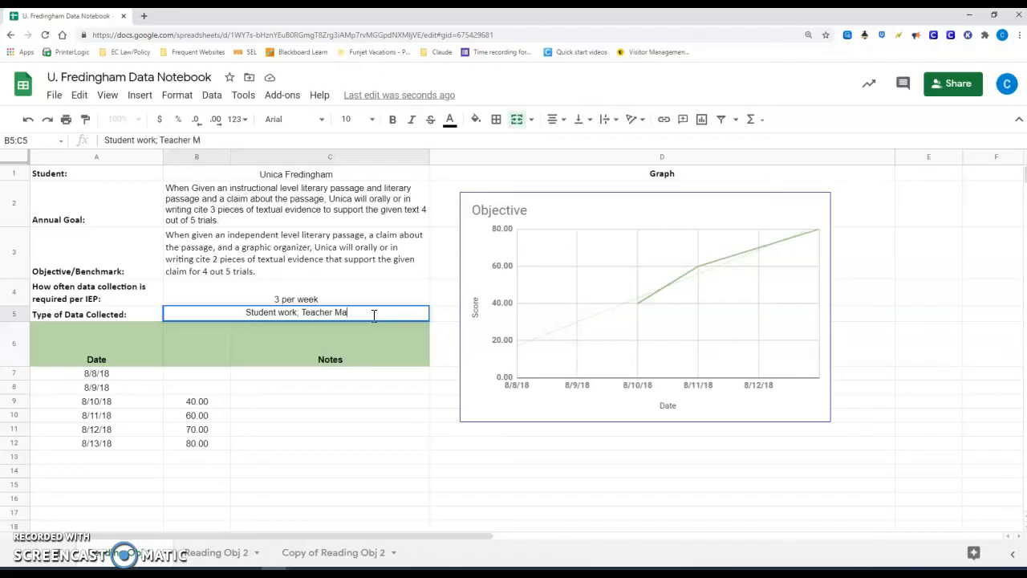
type(" t")
key("BackSpace")
type("Tests")
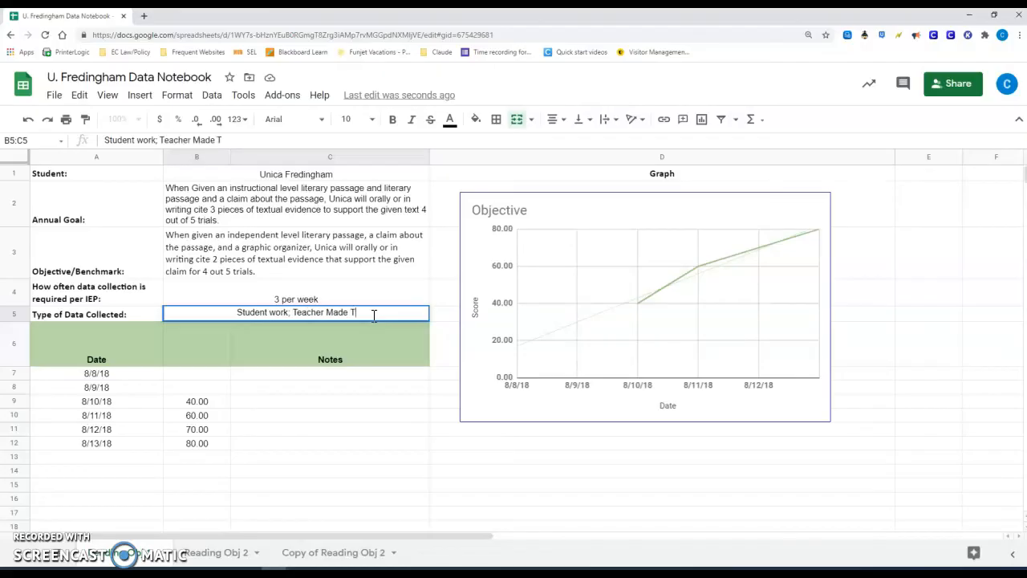
left_click(362, 432)
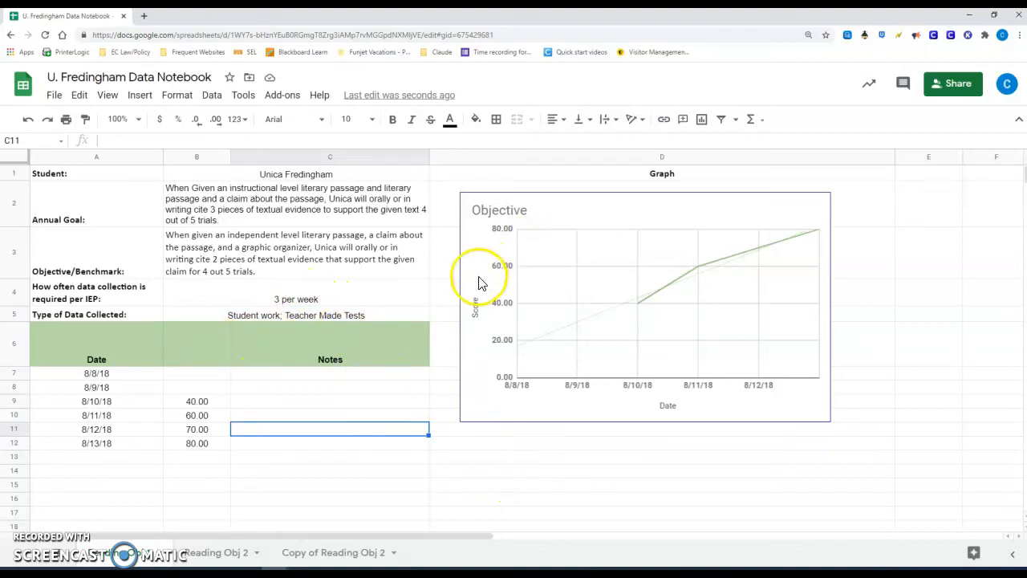
- Label the blank header cell B6 between Date and Notes "# of evidence"
left_click(177, 350)
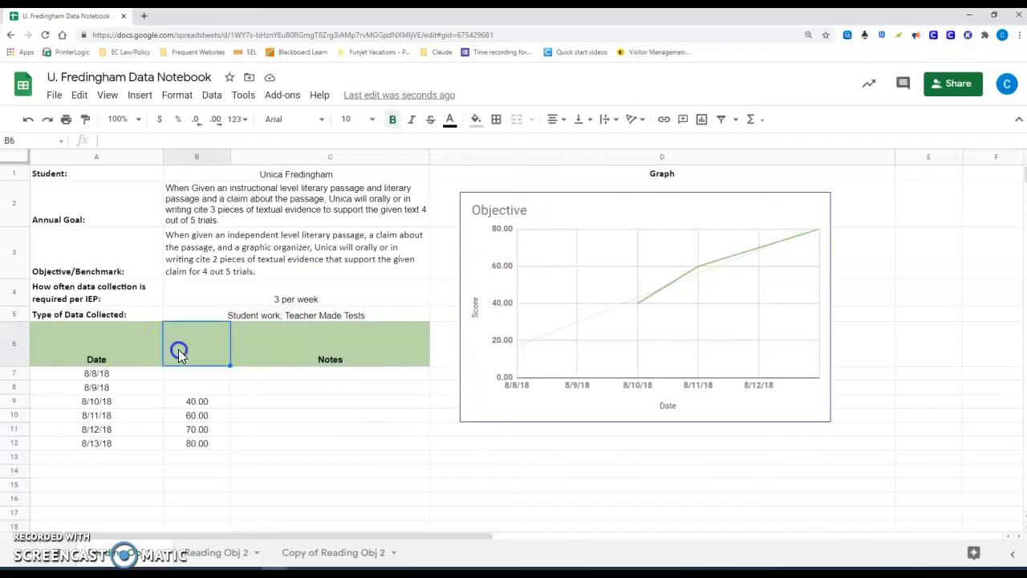
type("So")
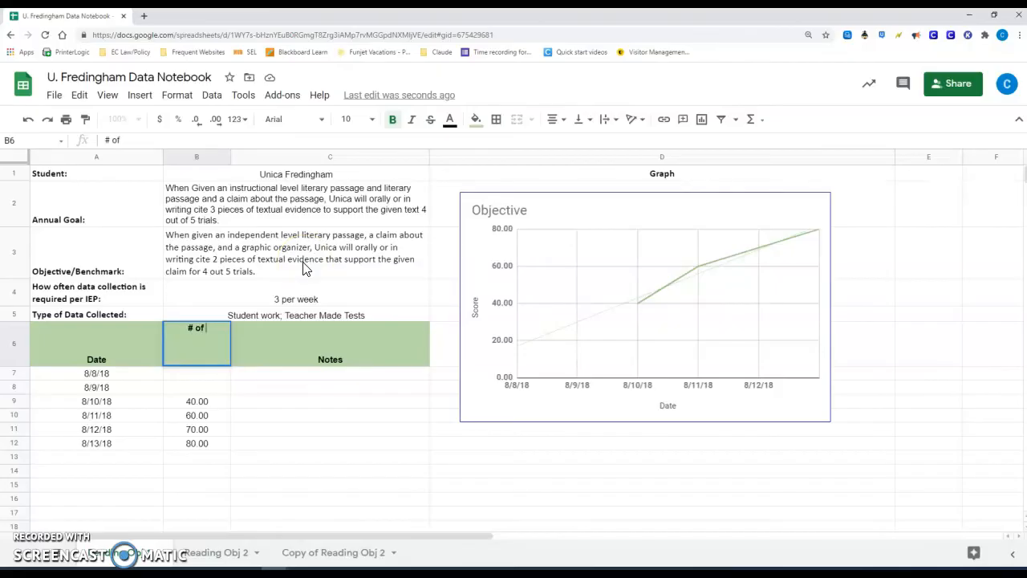
type("idence")
left_click(210, 388)
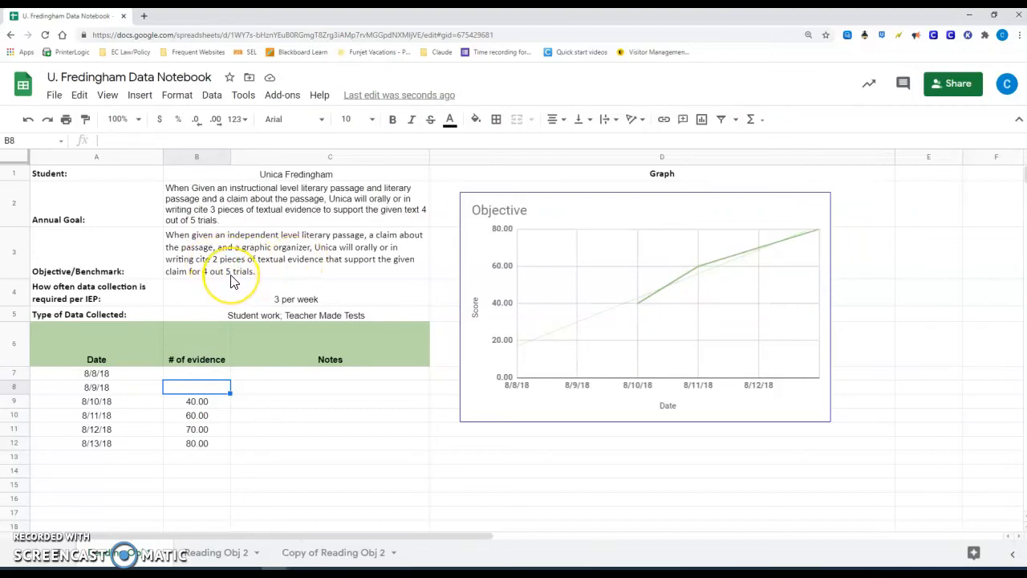
- Enter # of evidence scores of 1, 1 and 2 for the dates 8/8/18, 8/9/18 and 8/10/18
left_click(130, 375)
key("Down")
key("Down")
key("Down")
key("Down")
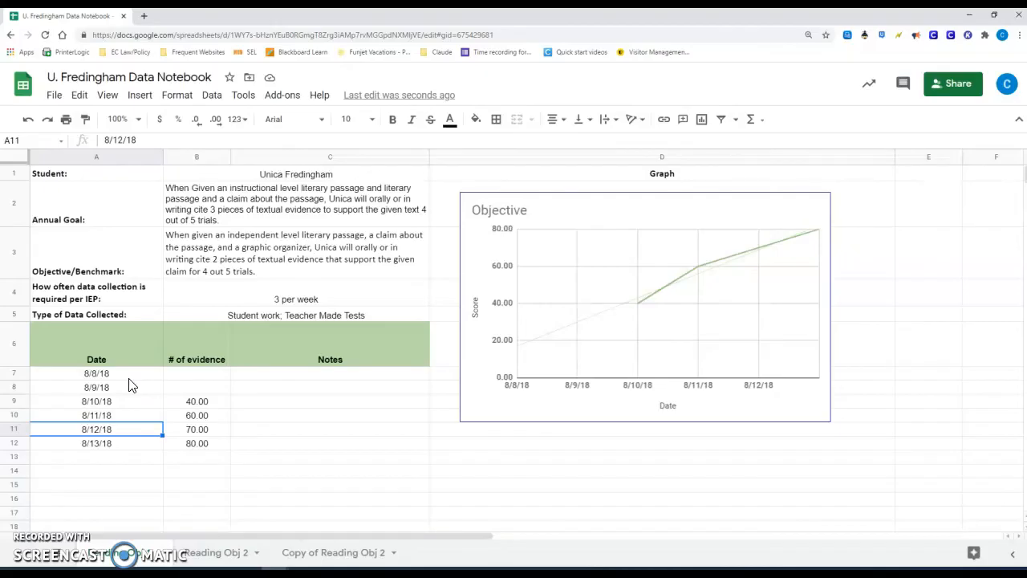
left_click(198, 374)
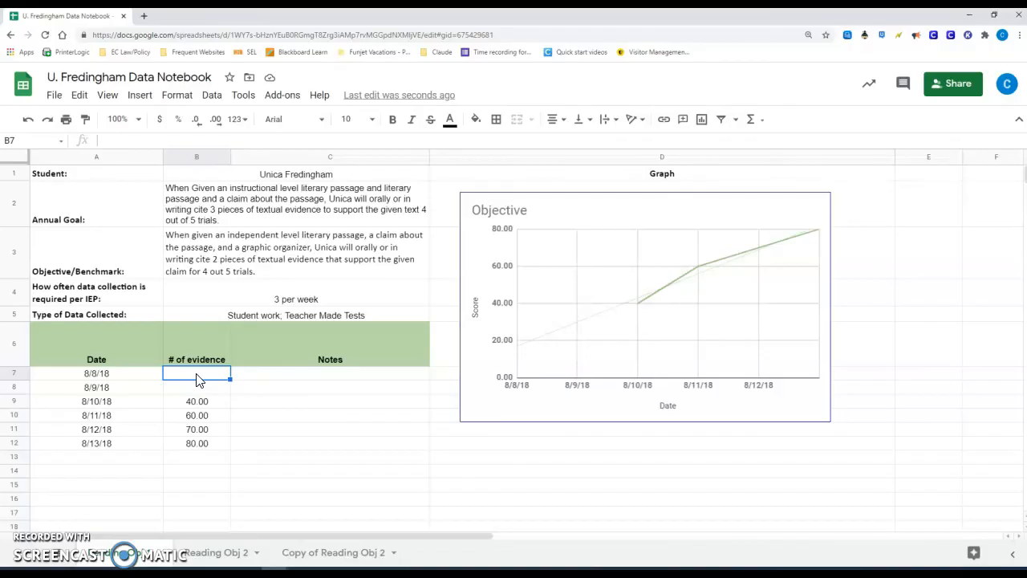
type("1")
key("Return")
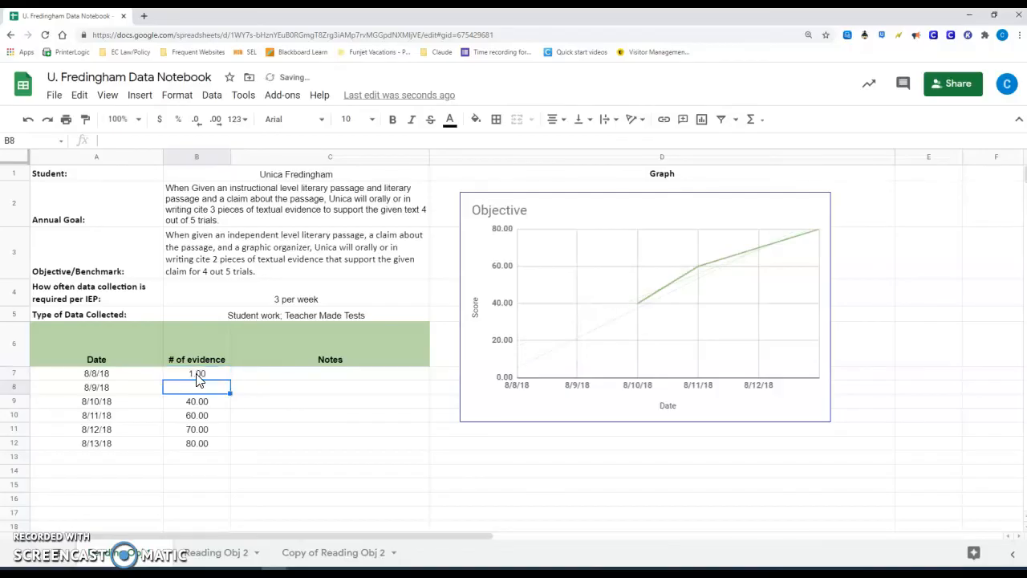
type("1")
key("Return")
type("2")
key("Return")
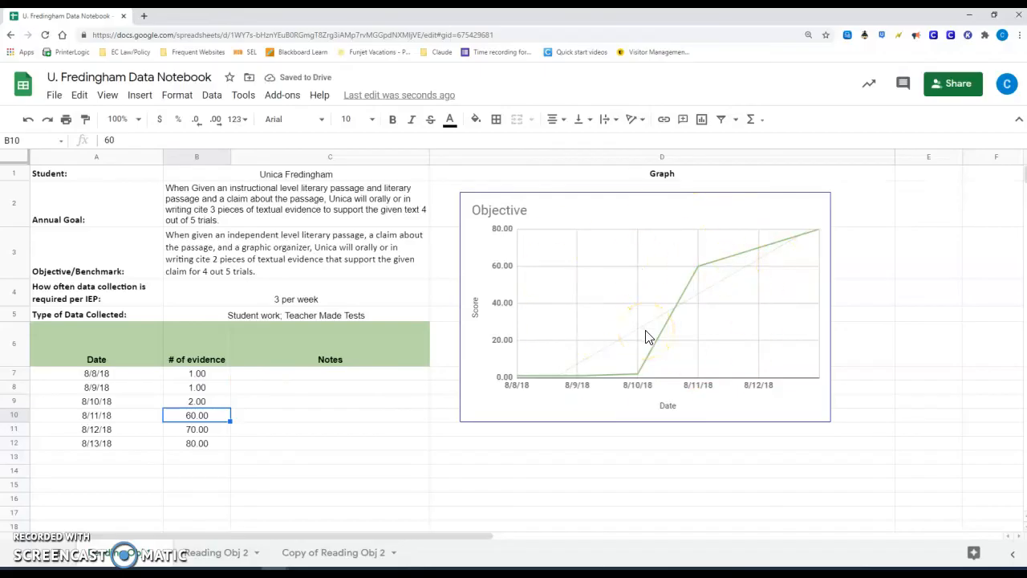
- Enter 4 as a trial score in cell B13, just below the existing # of evidence scores
left_click(198, 375)
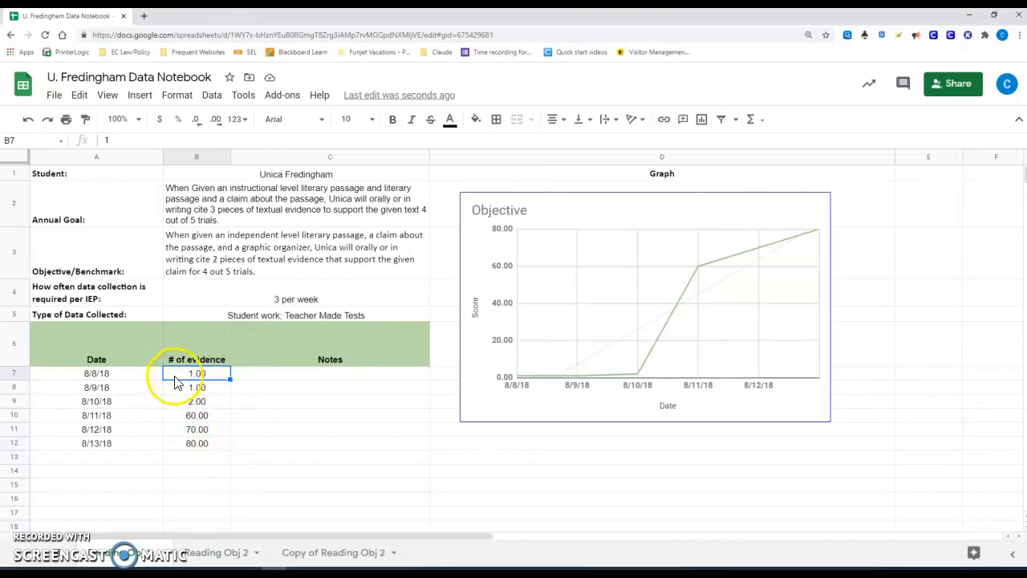
left_click(183, 459)
type("4")
key("Return")
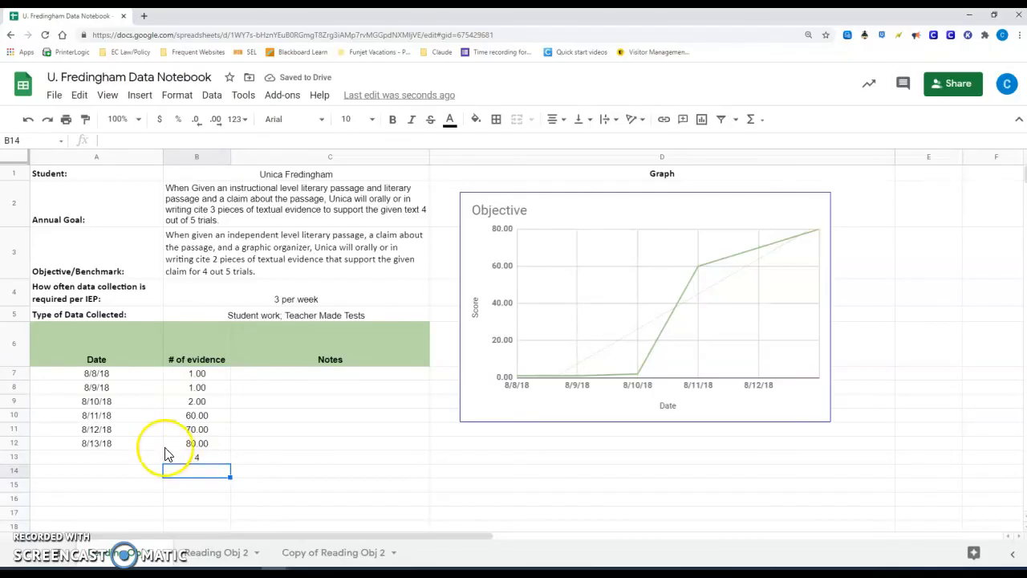
- Set the number format of the scores in B7:B12 to Automatic, after trying the percent and currency formats
left_click_drag(186, 374, 202, 442)
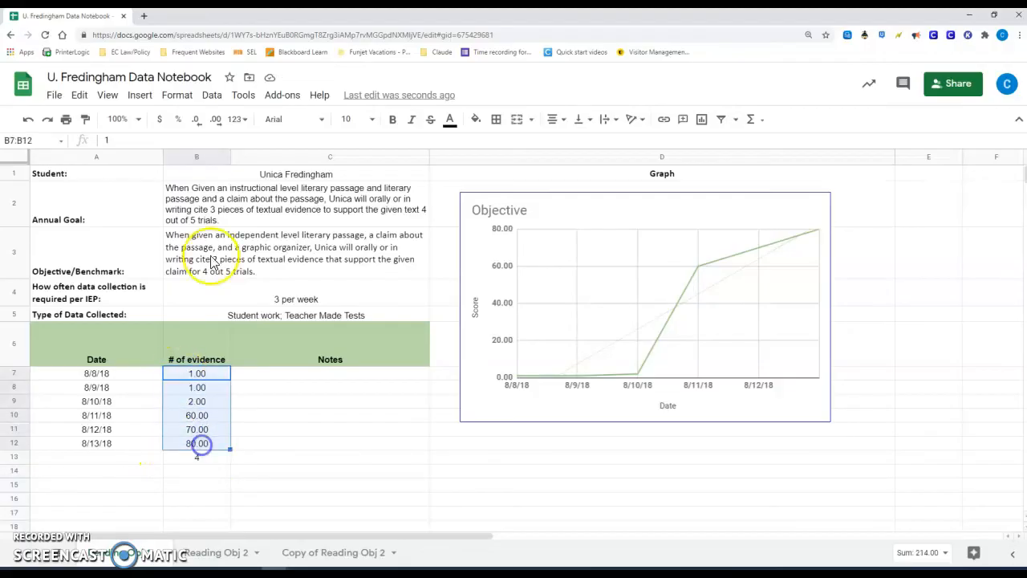
left_click(180, 121)
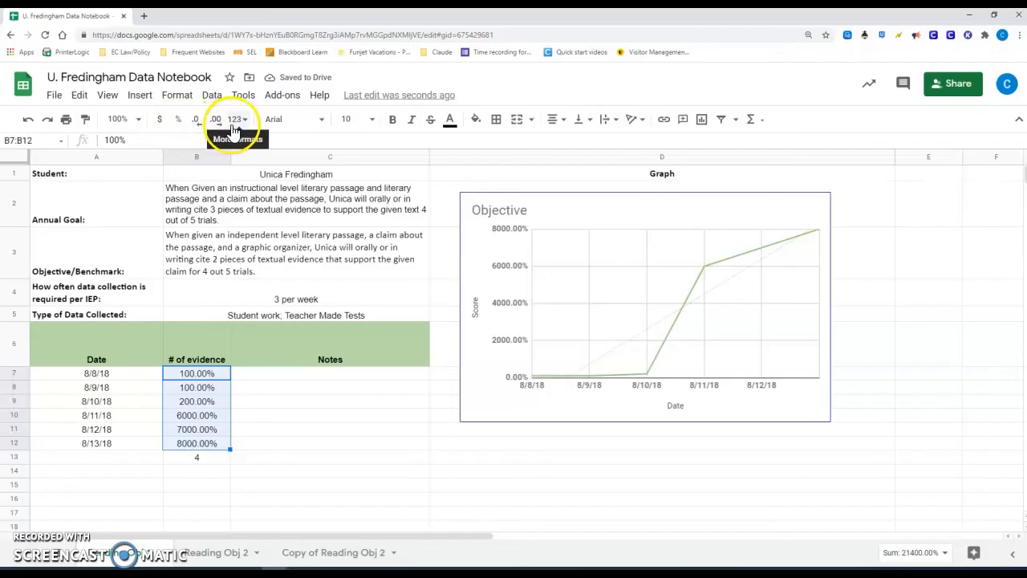
left_click(159, 121)
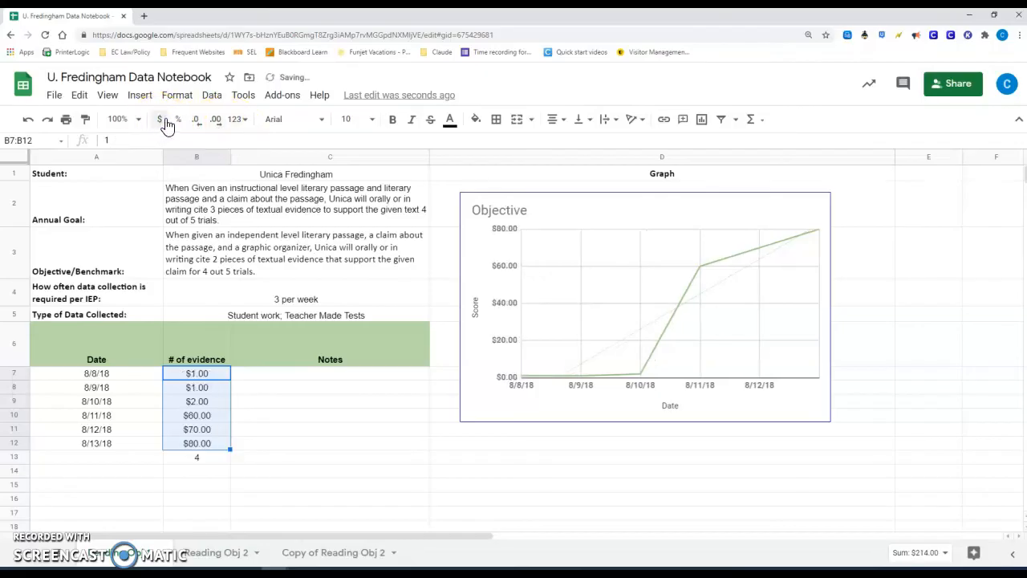
left_click(238, 120)
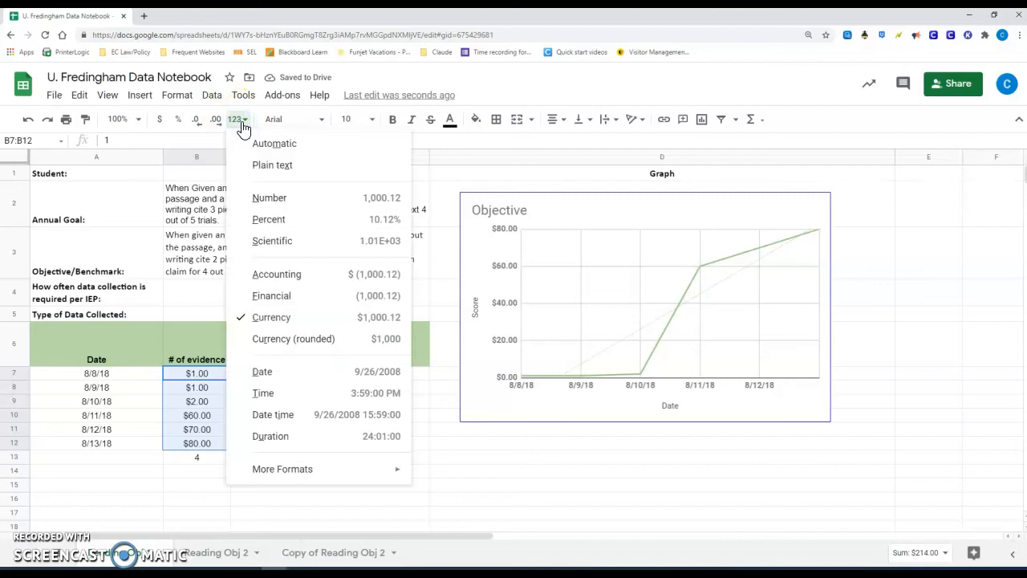
left_click(235, 121)
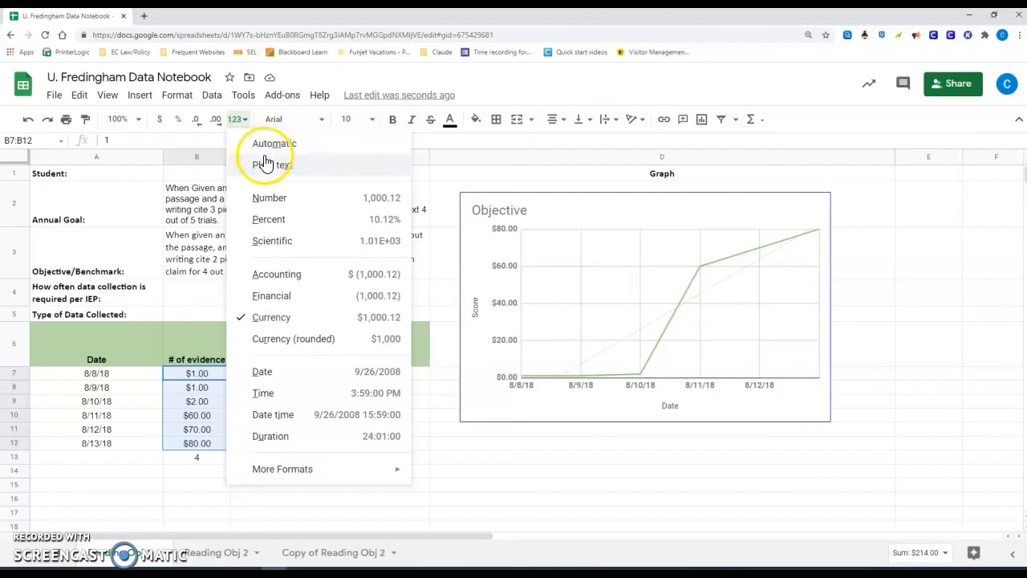
left_click(265, 149)
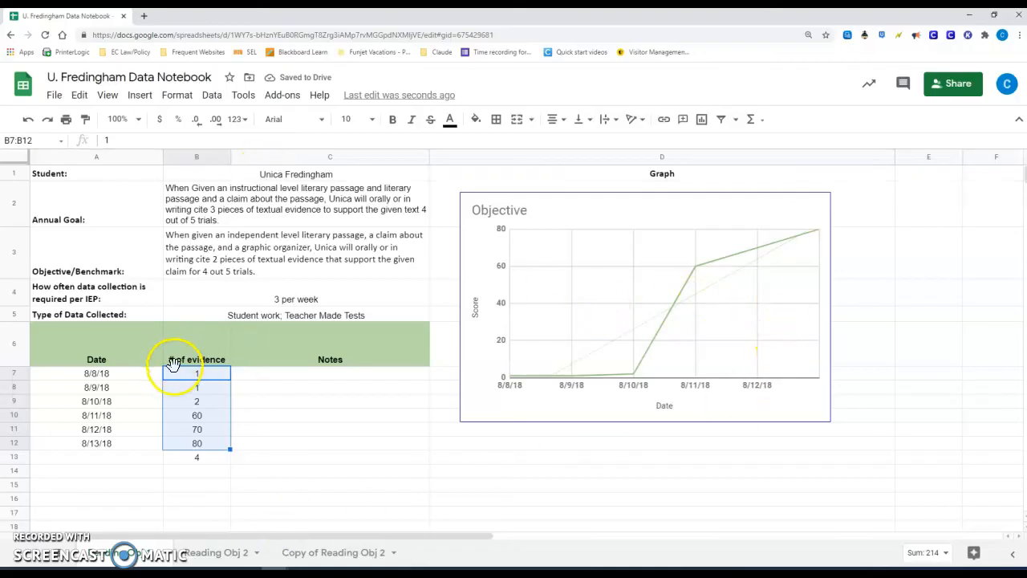
- Enter # of evidence scores of 2, 3 and 2 for 8/11/18 through 8/13/18, and 1 in cell B13
left_click(172, 415)
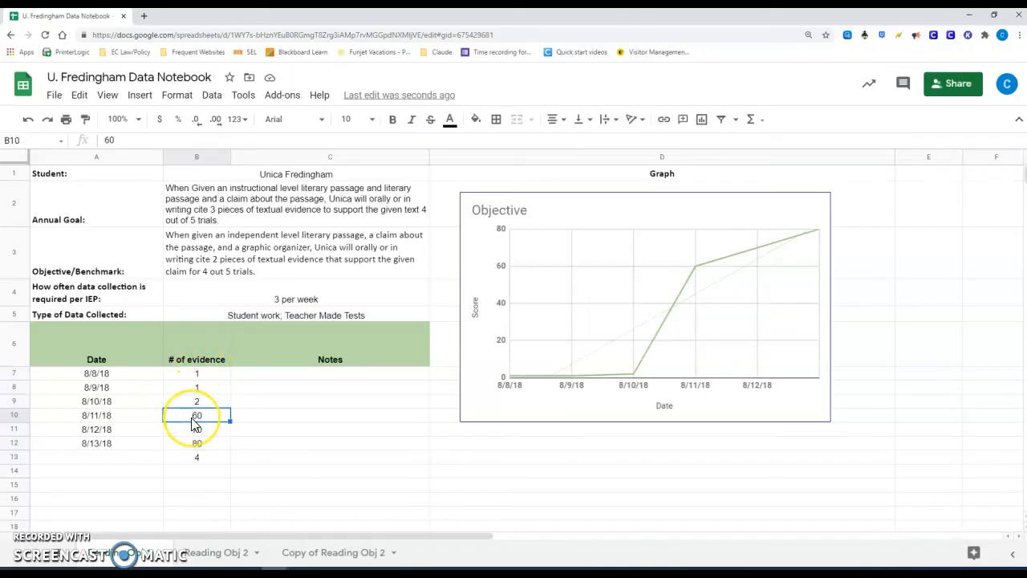
type("2")
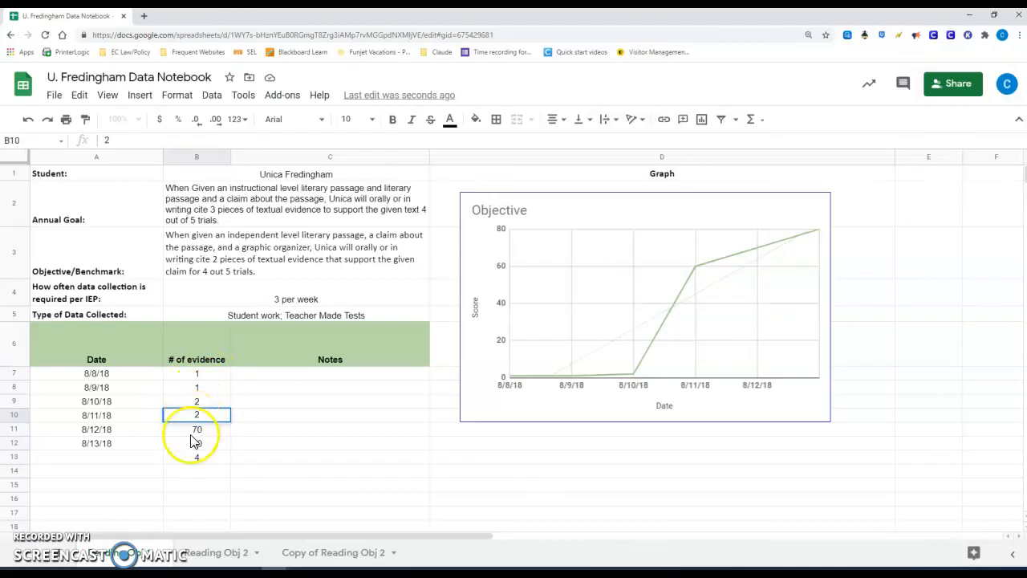
key("Return")
type("3")
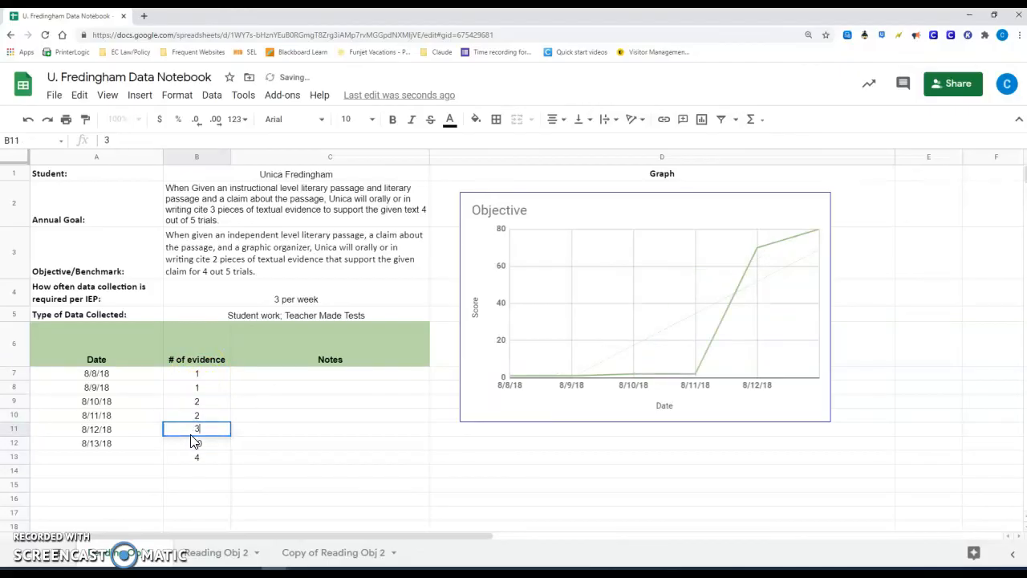
key("Return")
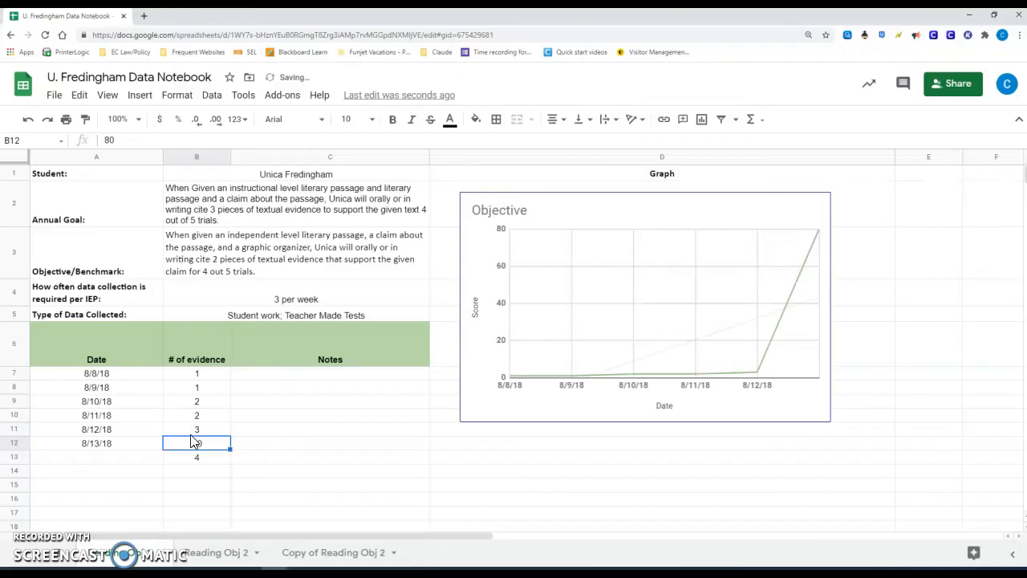
type("2")
key("Return")
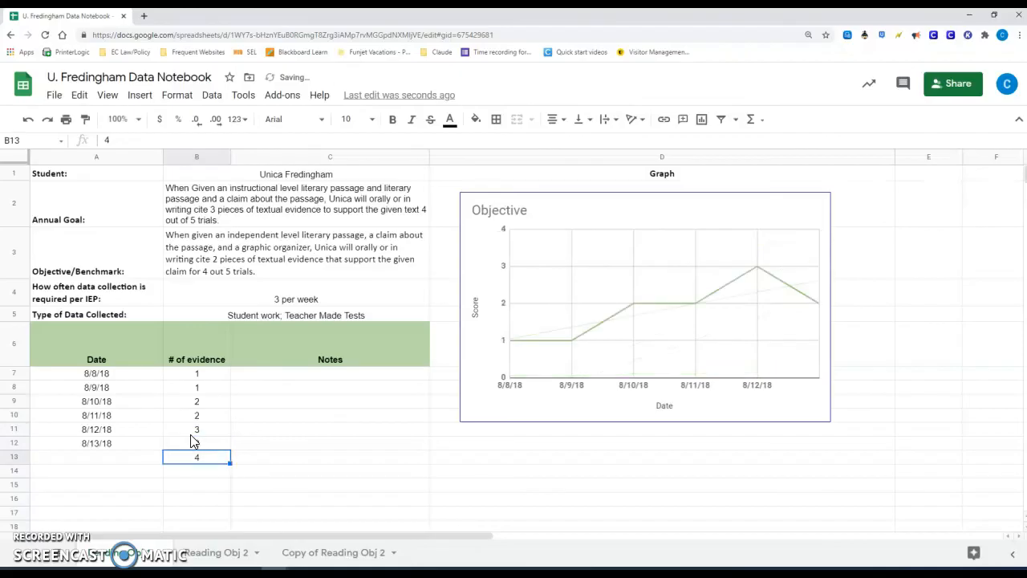
type("1")
key("Return")
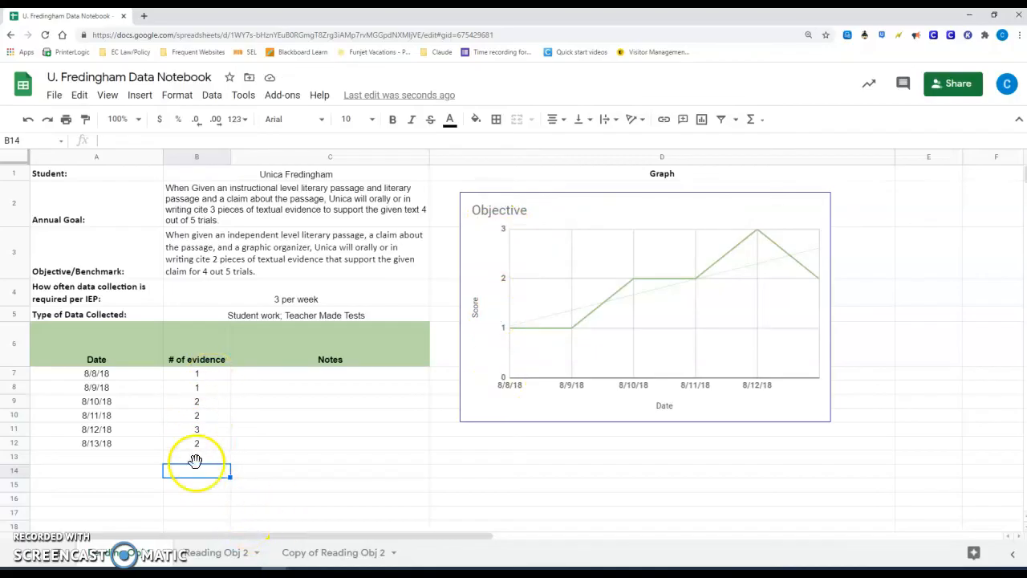
- Enter the dates 08/07/2018 in A13 and 08/20/2018 in A14 of the Date column
left_click(147, 459)
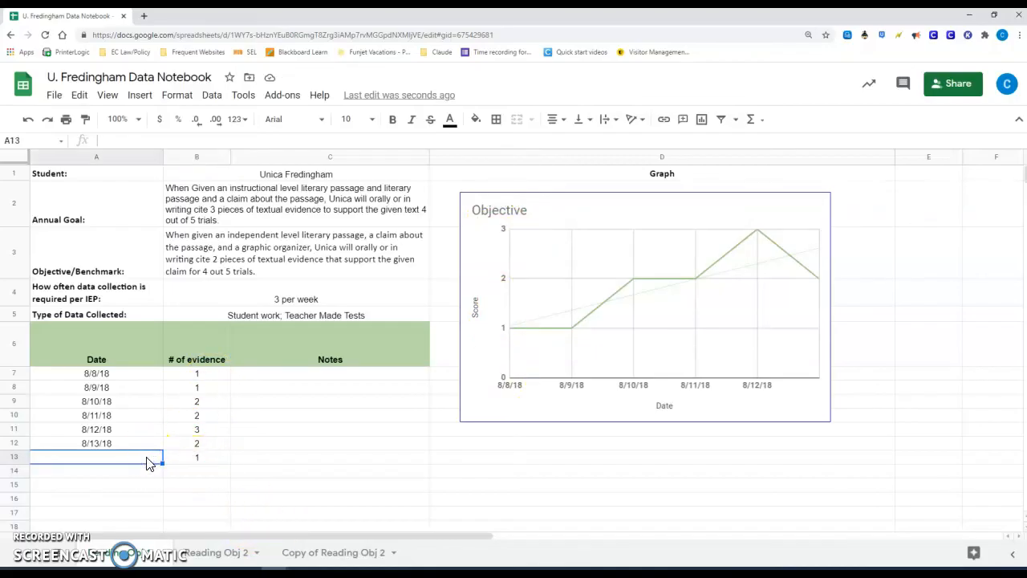
type("08/")
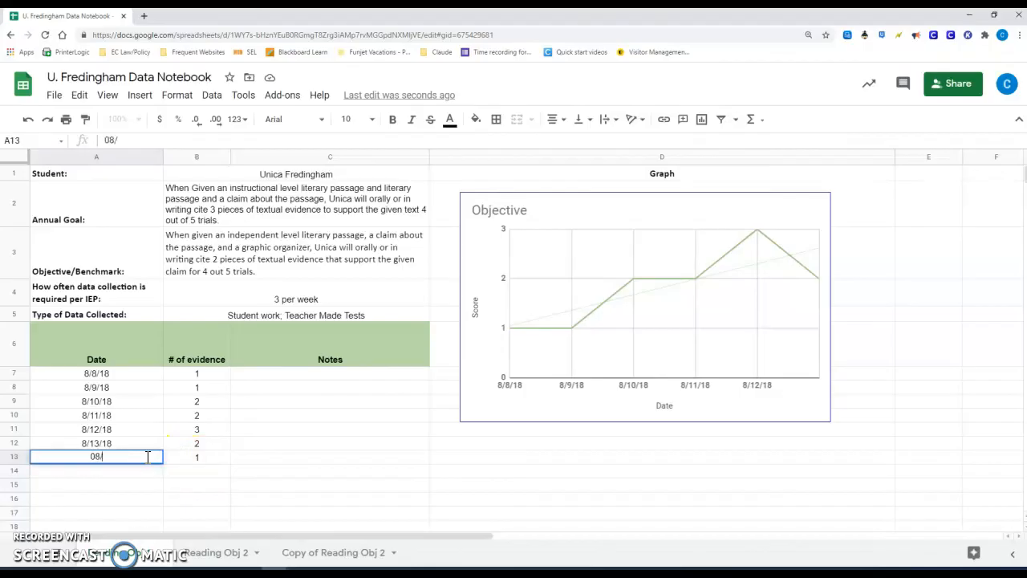
type("7/2018")
key("Return")
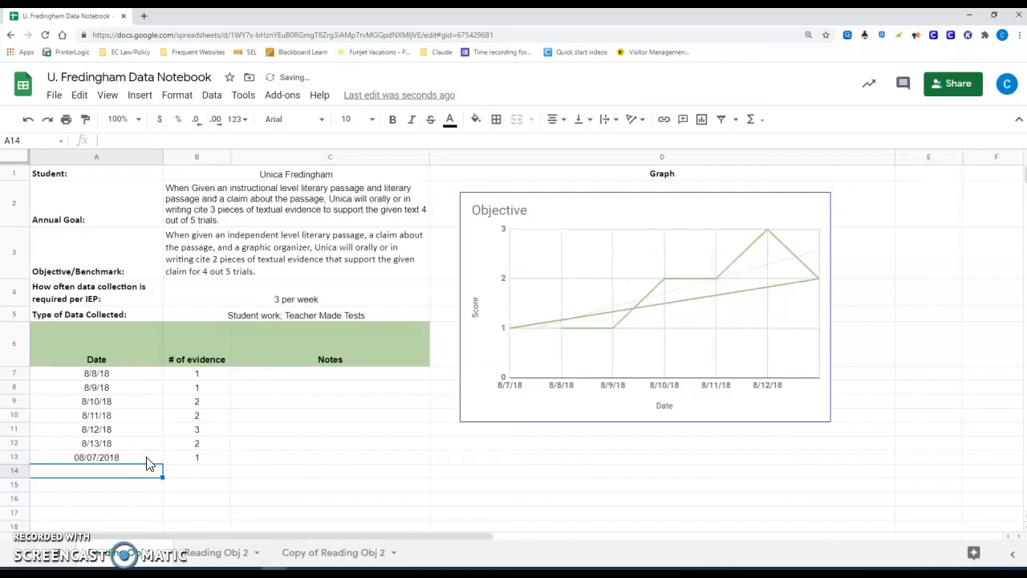
type("08/")
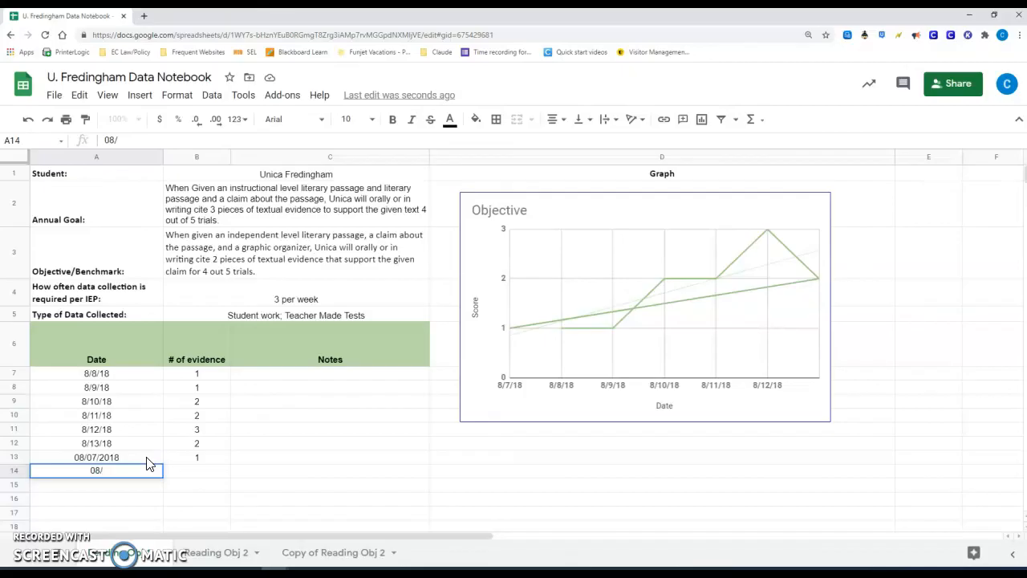
type("20/2018")
key("Return")
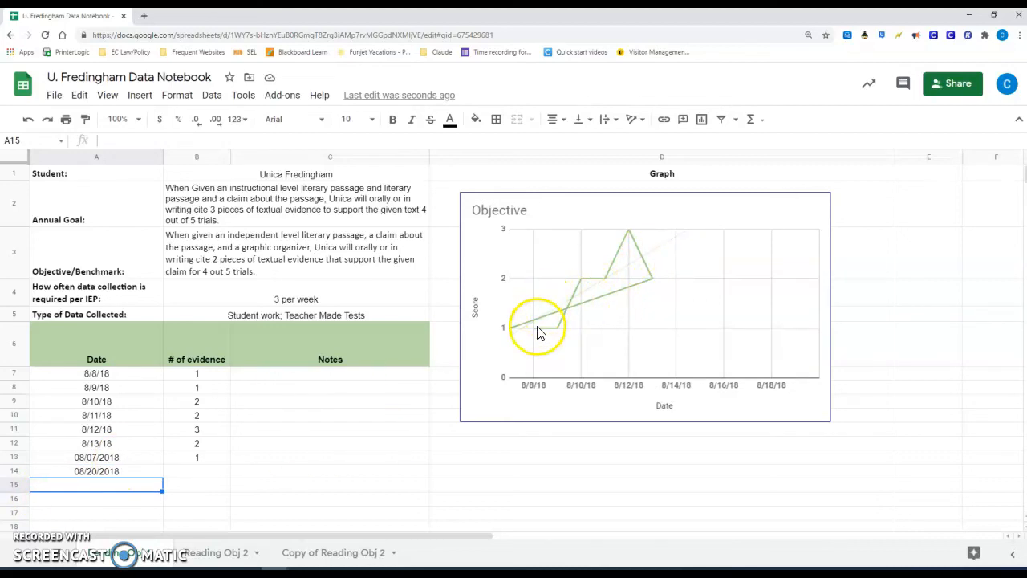
- Change the date in A13 to 08/17/2018 and enter 1 as the # of evidence score for 08/20/2018
left_click(90, 459)
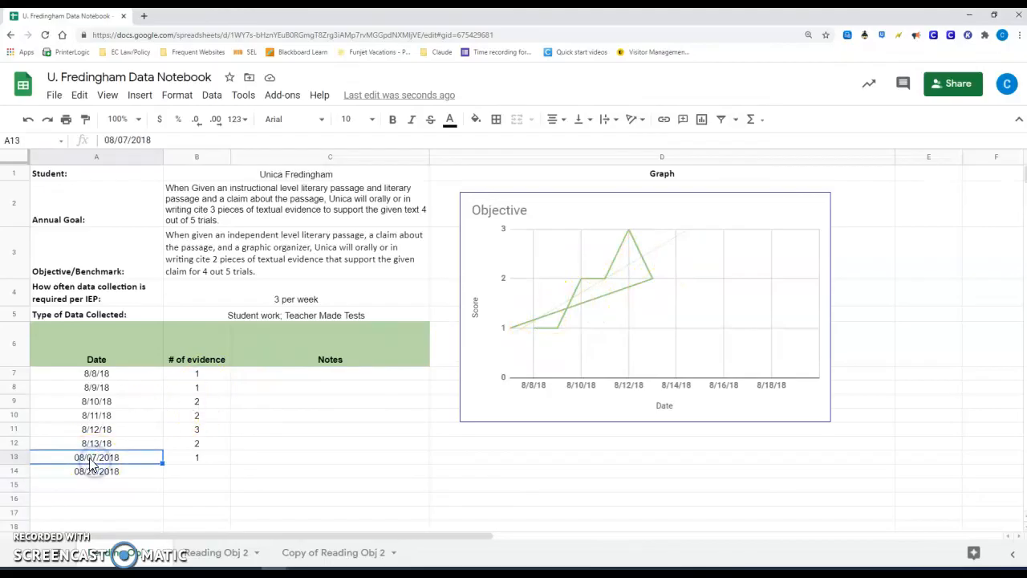
double_click(91, 457)
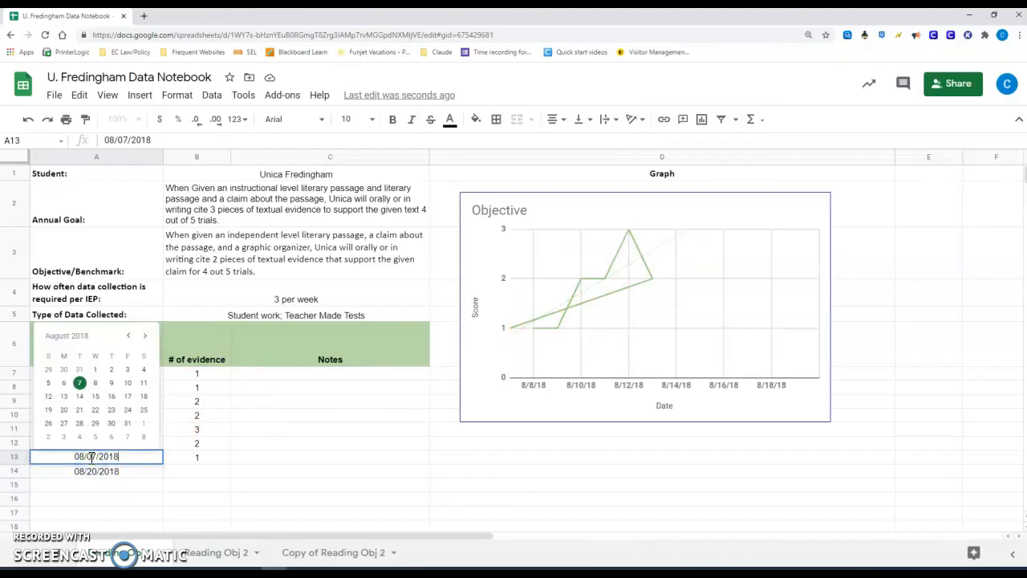
left_click(127, 396)
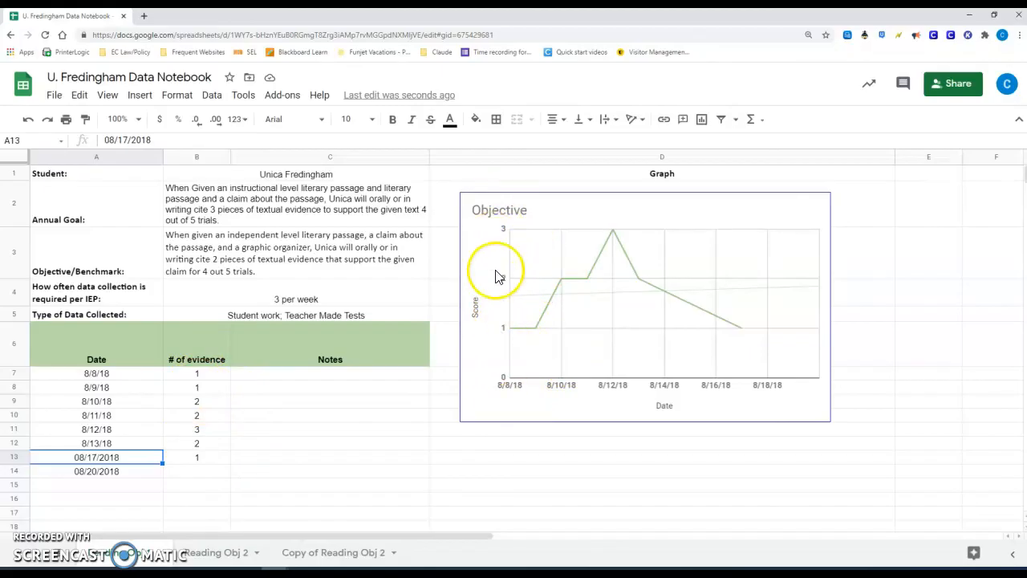
left_click(201, 474)
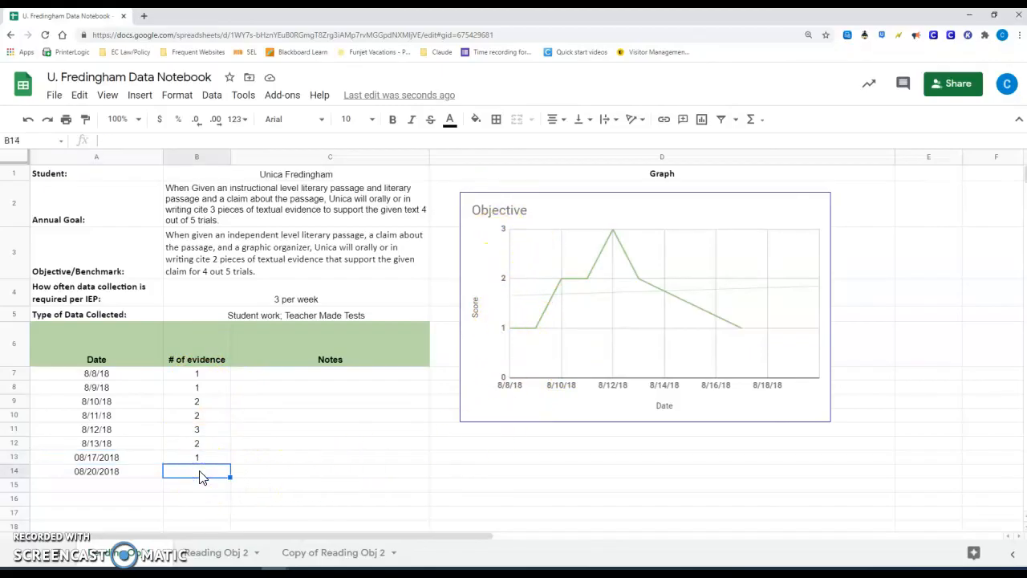
type("1")
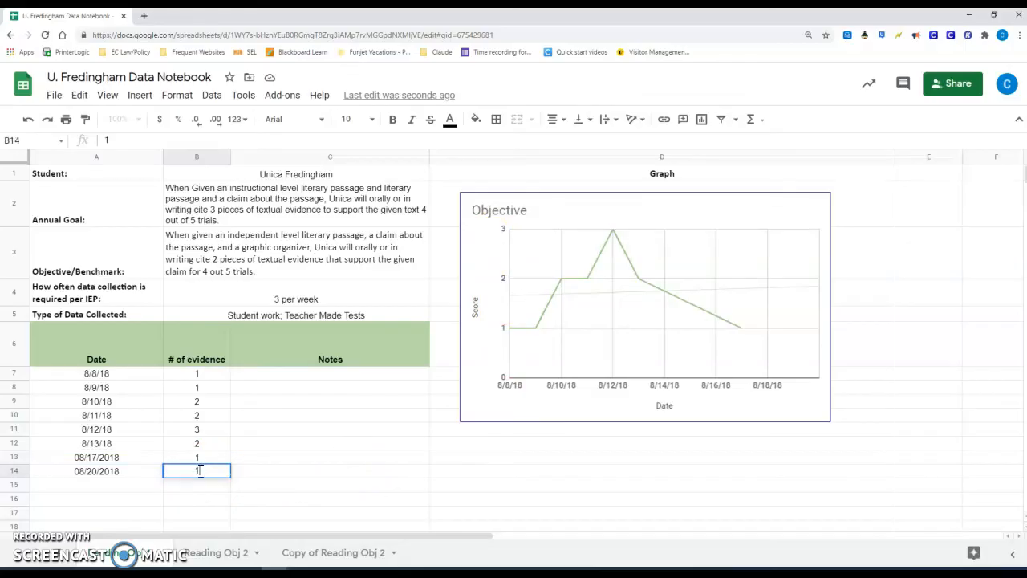
left_click(308, 447)
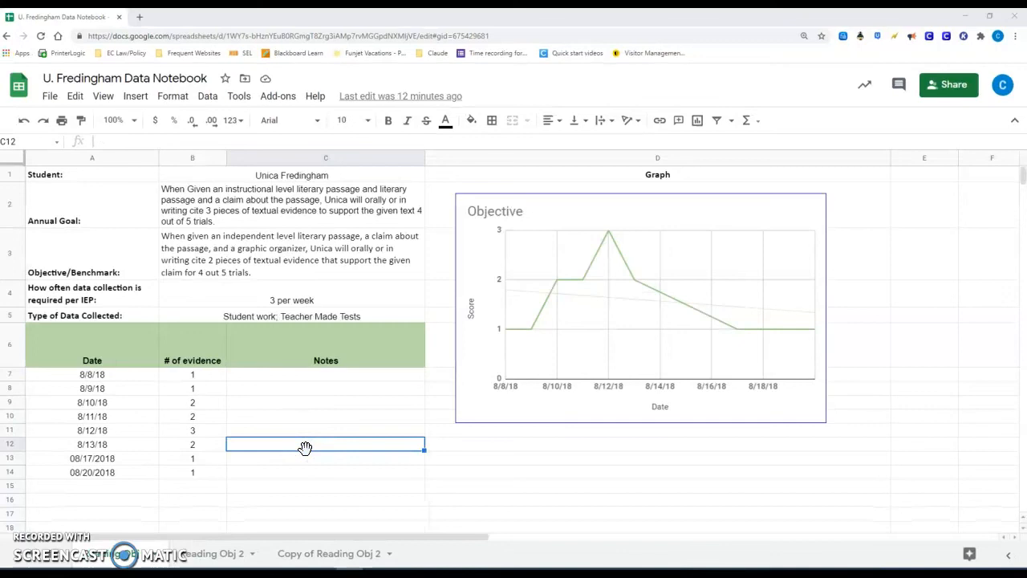
- Review the annual goal, objective, collection frequency, data type and # of evidence scores on the Reading Obj 1 sheet
left_click(275, 214)
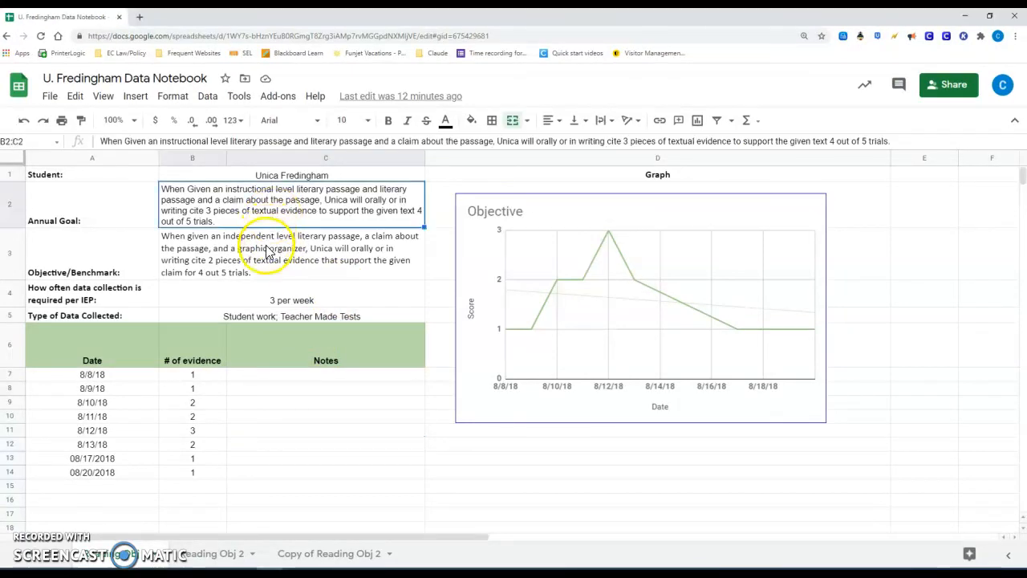
left_click(268, 250)
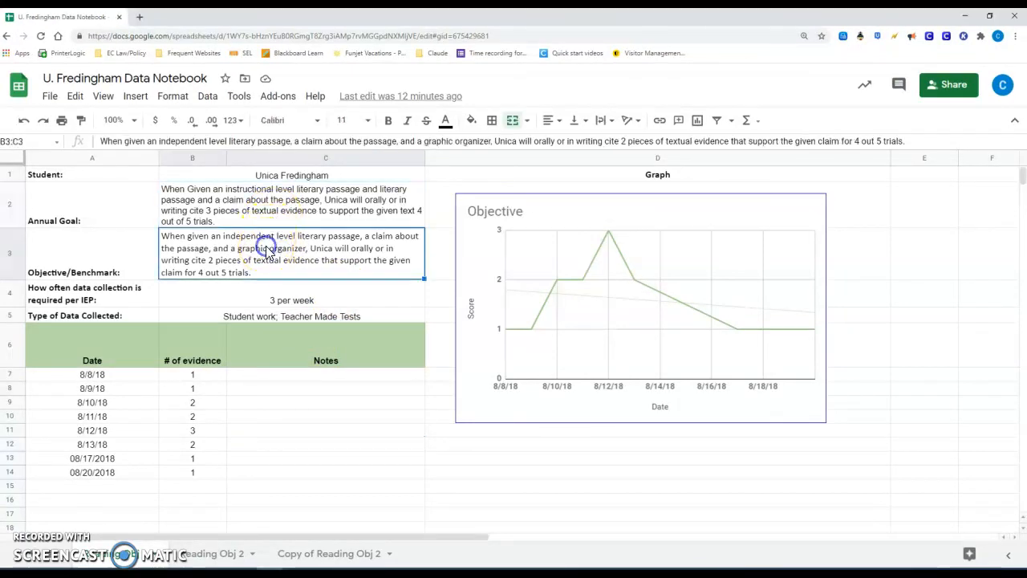
left_click(265, 299)
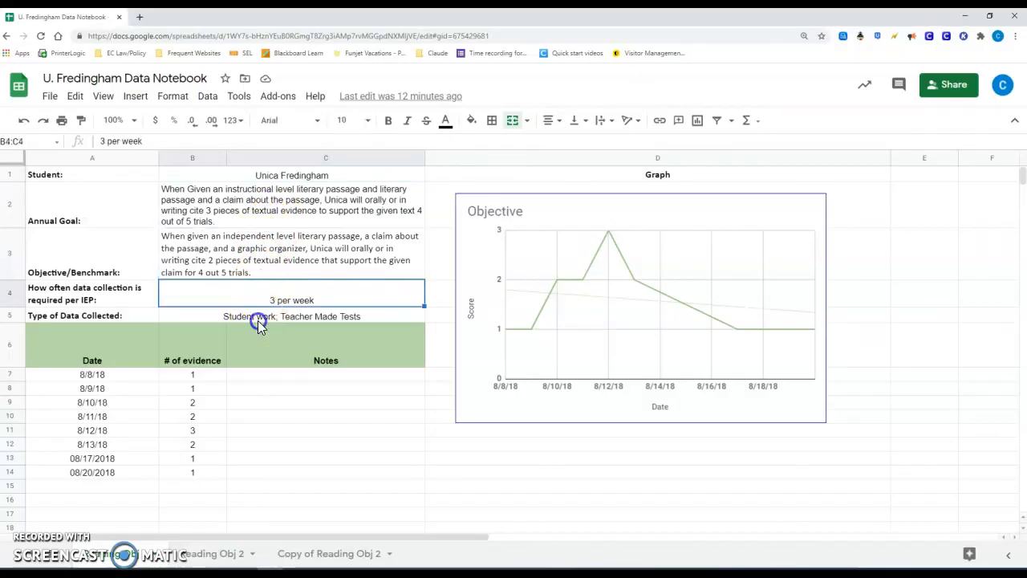
left_click(257, 320)
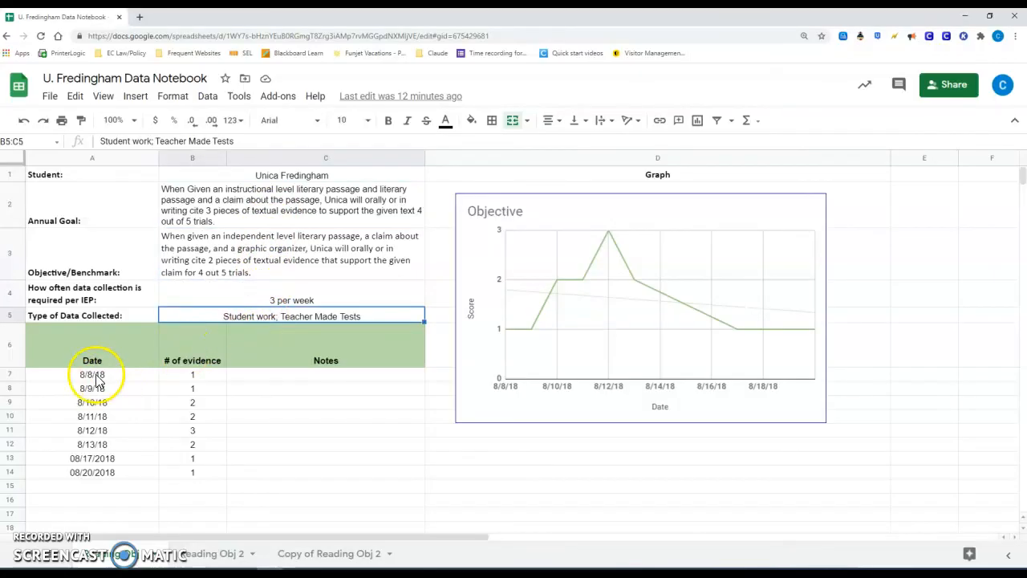
left_click(189, 353)
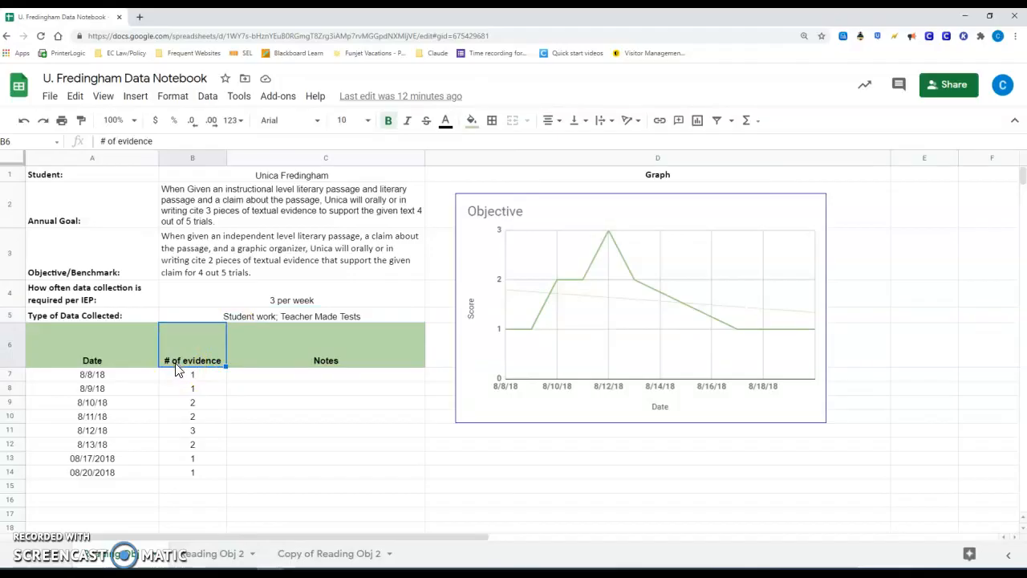
left_click_drag(188, 380, 190, 500)
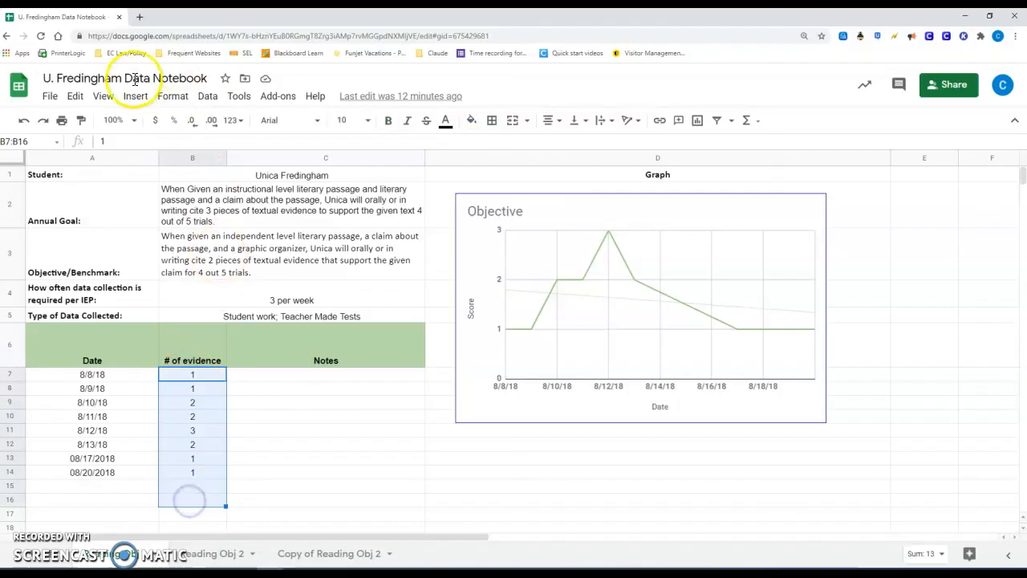
- Try the Scientific and Percent number formats on the # of evidence scores in B7:B16
left_click(239, 122)
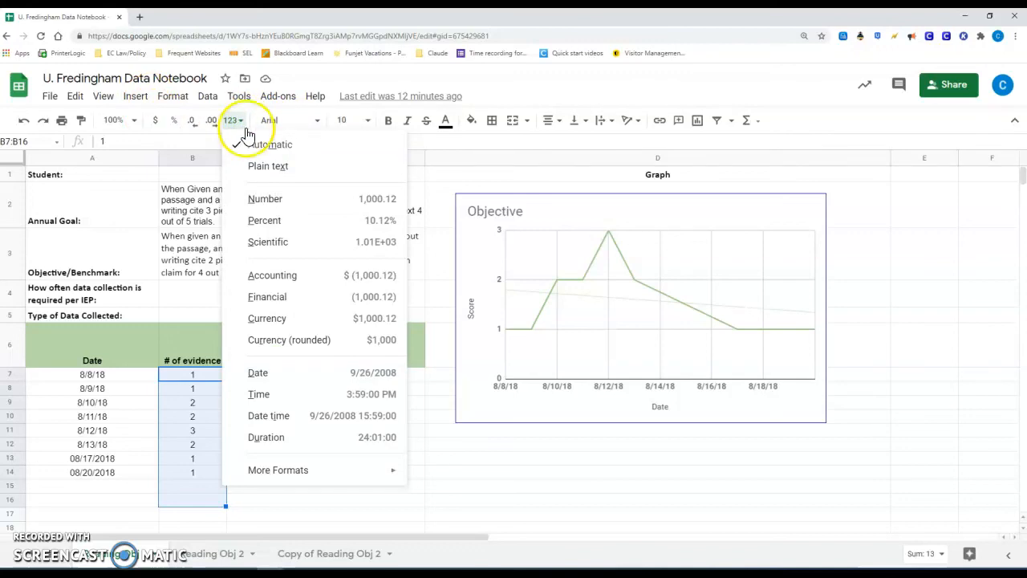
left_click(264, 241)
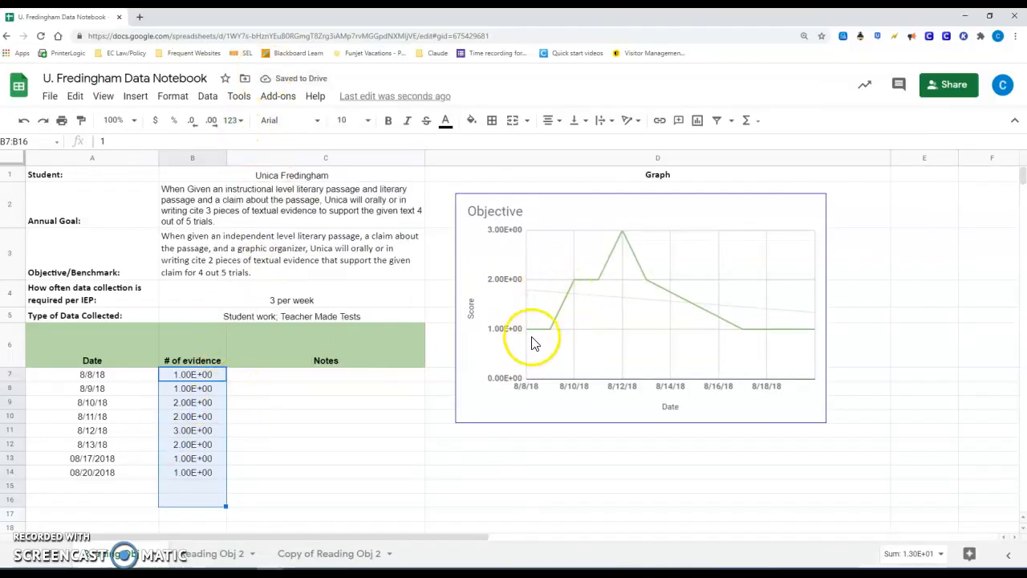
left_click(230, 120)
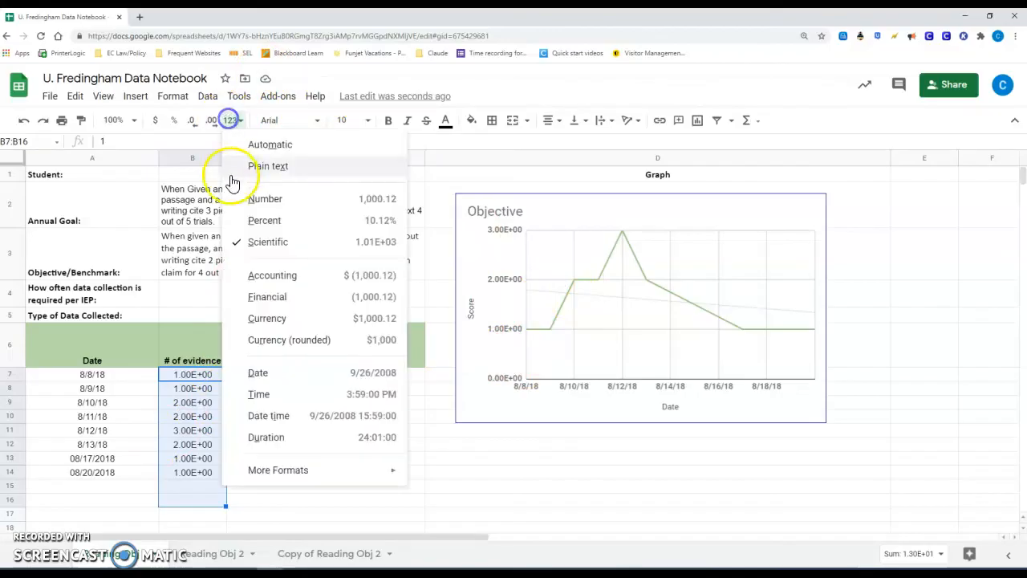
left_click(267, 221)
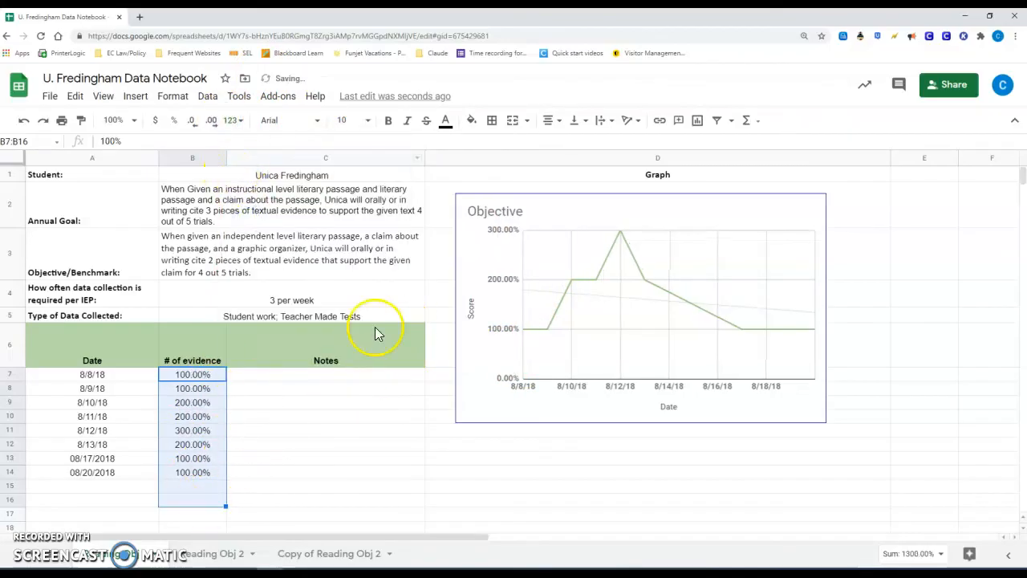
- Set the # of evidence scores in B7:B16 back to the Automatic number format and select the first Notes cell
left_click(230, 120)
left_click(250, 148)
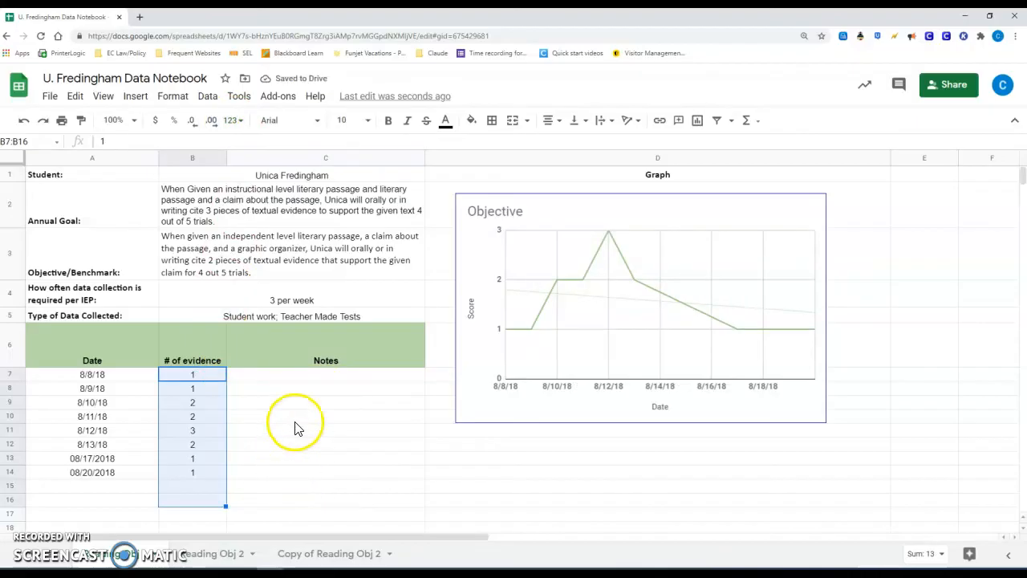
left_click(271, 380)
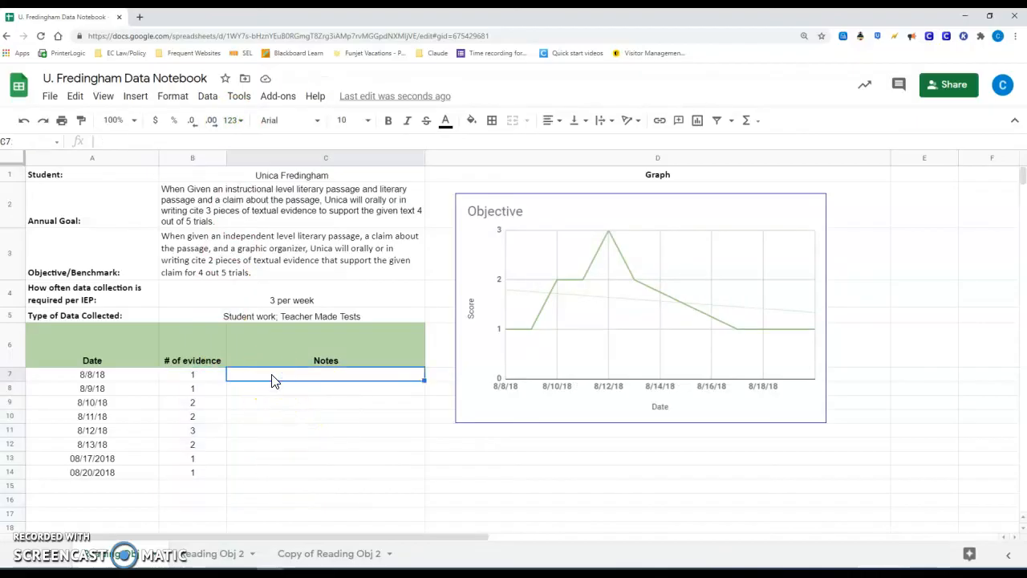